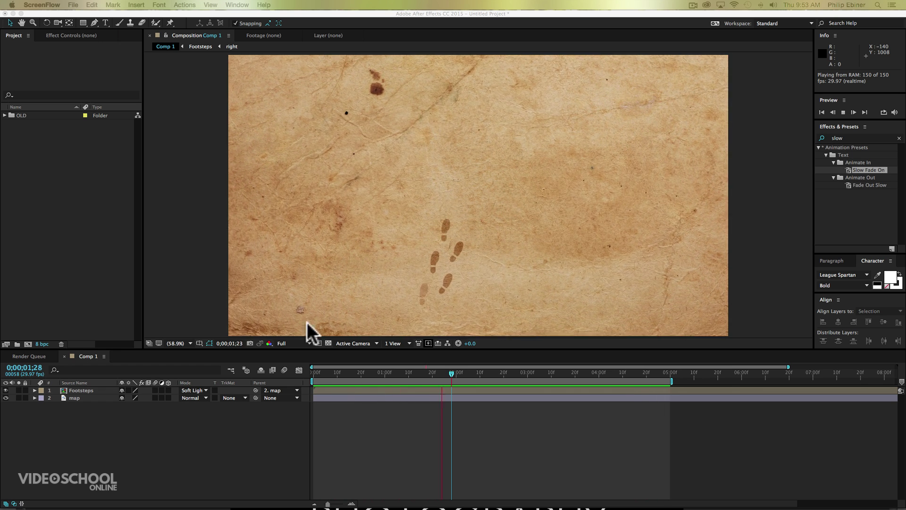
Stop the footsteps preview playback at 0;00;03;03.
{"action": "left_click", "coordinate": [442, 457]}
{"action": "key", "text": "space"}
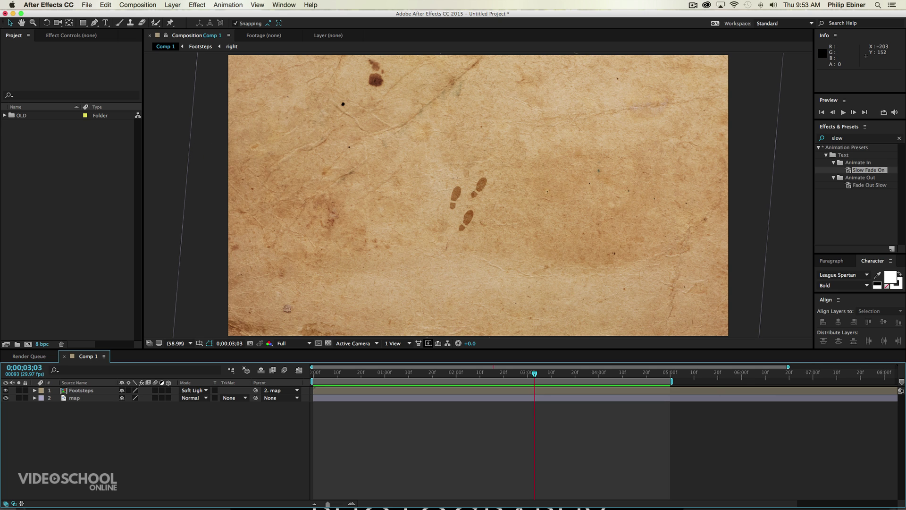
Search Google for 'map texture' in the browser.
{"action": "key", "text": "super+Tab"}
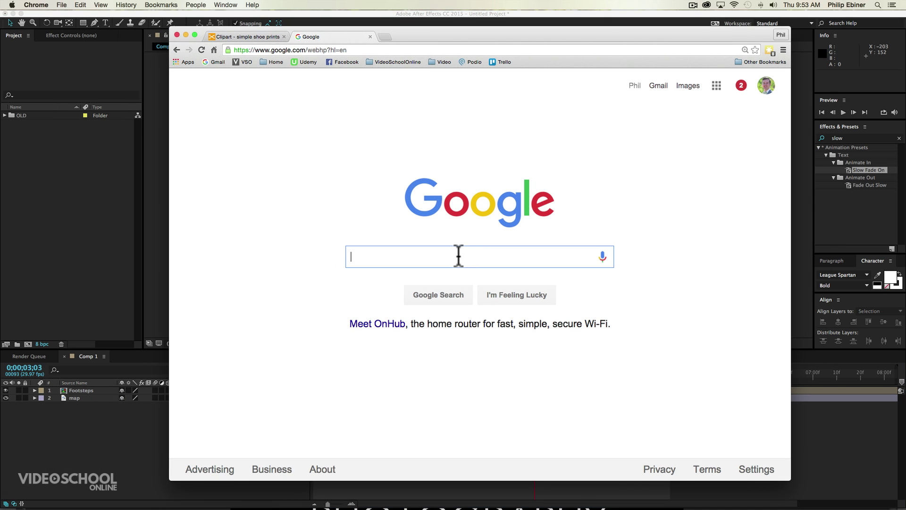
{"action": "type", "text": "map"}
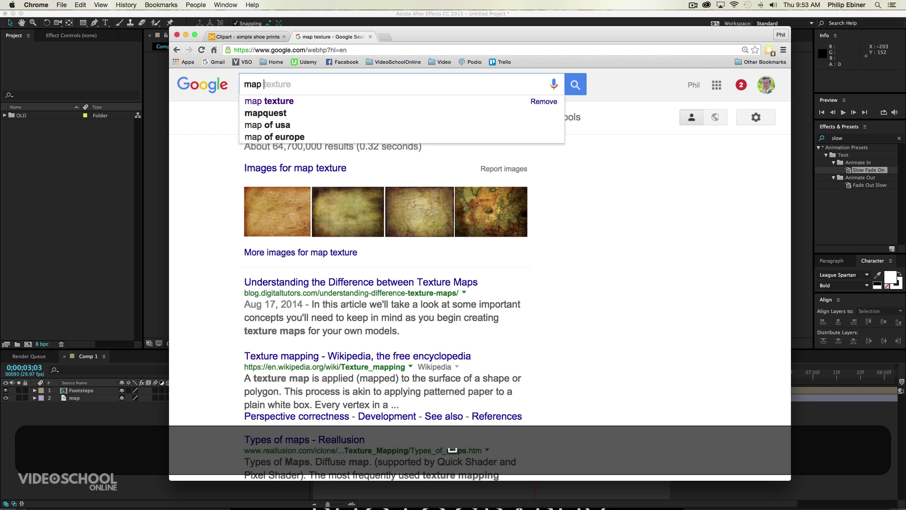
{"action": "key", "text": "Down"}
{"action": "key", "text": "Return"}
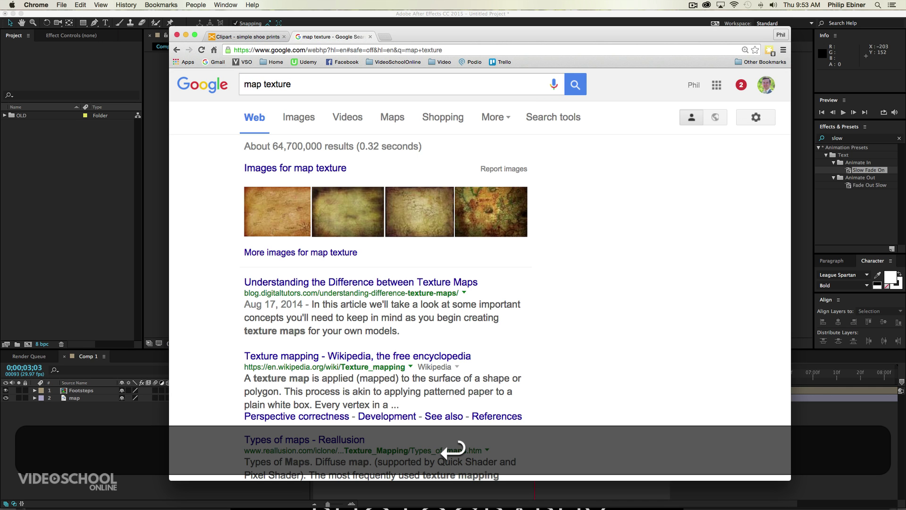
Show image results limited to pictures labeled for reuse.
{"action": "left_click", "coordinate": [308, 124]}
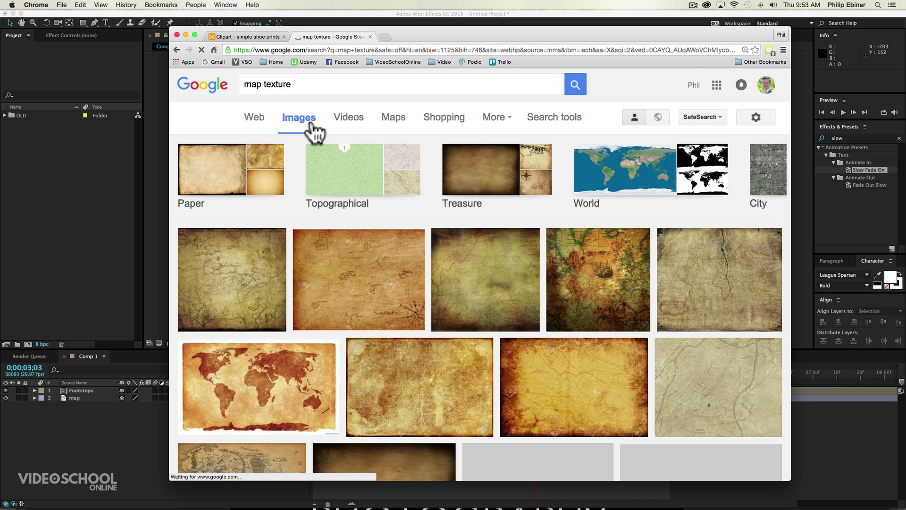
{"action": "left_click", "coordinate": [555, 122]}
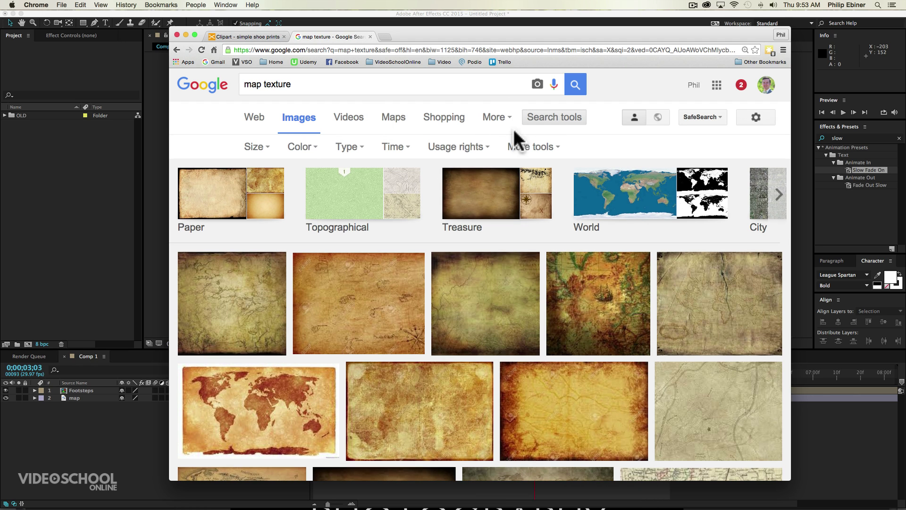
{"action": "left_click", "coordinate": [482, 148]}
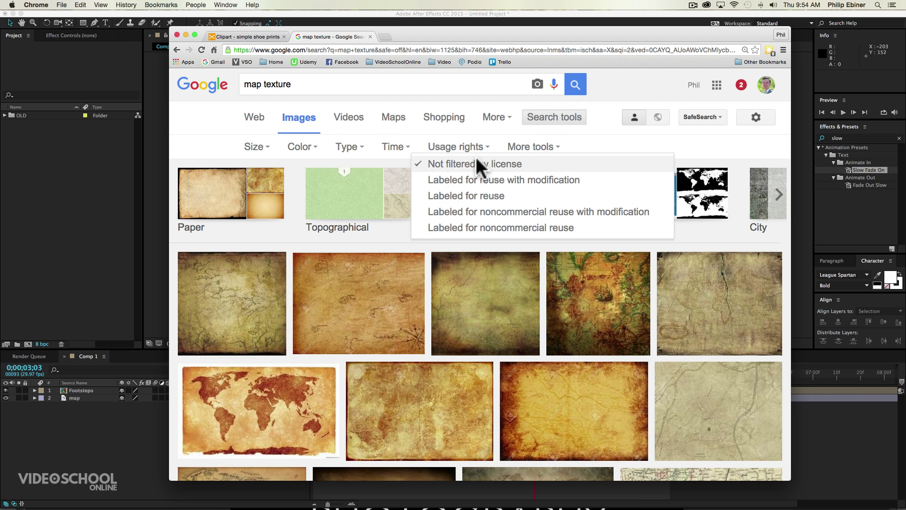
{"action": "left_click", "coordinate": [477, 196]}
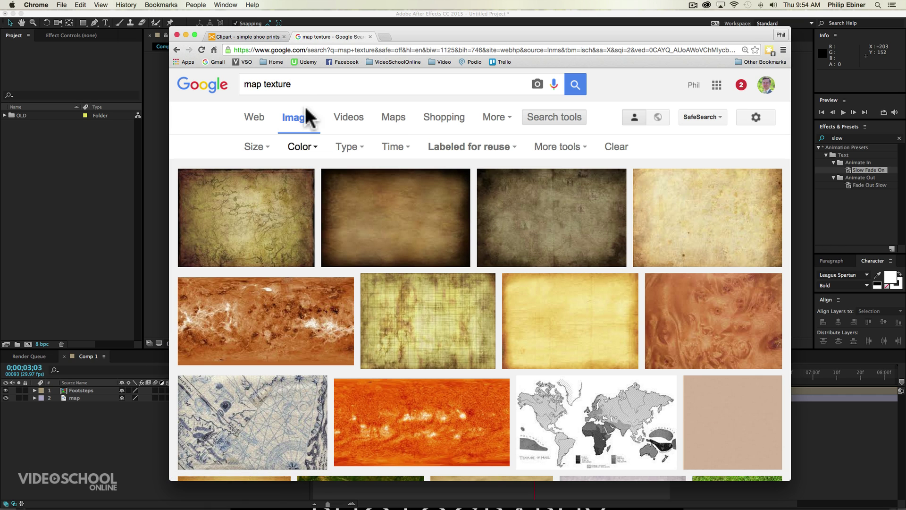
{"action": "left_click_drag", "start_coordinate": [304, 85], "coordinate": [211, 85]}
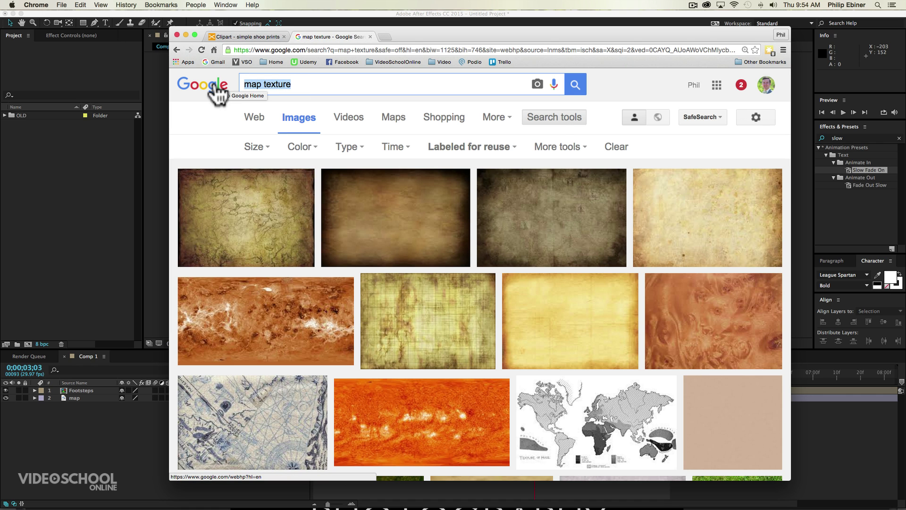
Search images for 'shoe print', then refine it to 'shoe prints'.
{"action": "type", "text": "shoe print"}
{"action": "key", "text": "Return"}
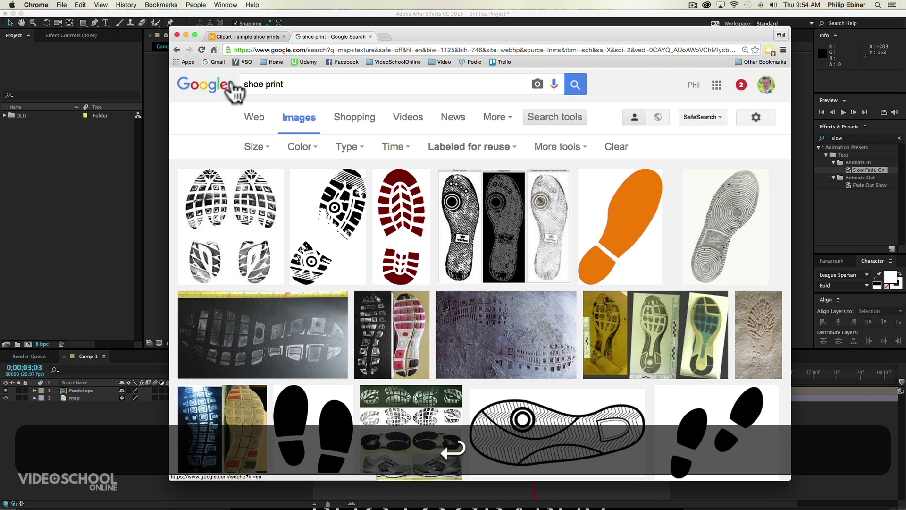
{"action": "scroll", "coordinate": [543, 179], "scroll_direction": "down", "scroll_amount": 2}
{"action": "scroll", "coordinate": [607, 188], "scroll_direction": "down", "scroll_amount": 3}
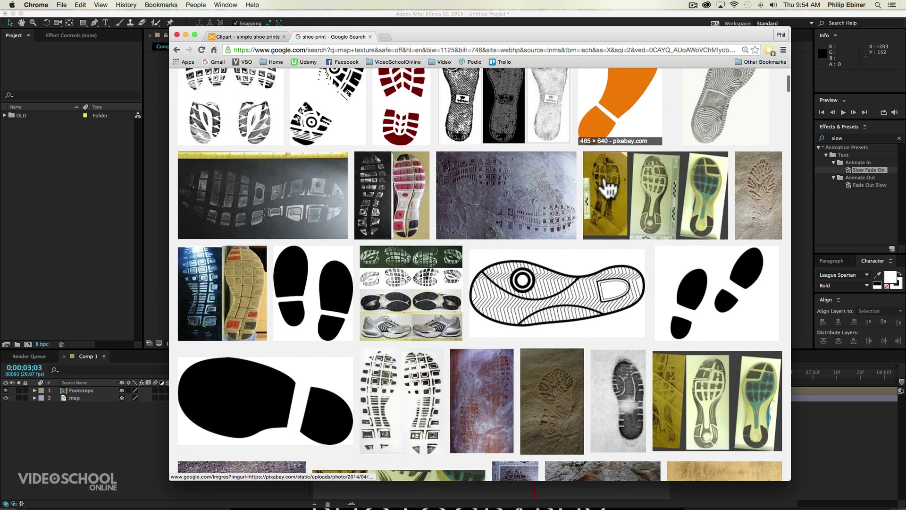
{"action": "scroll", "coordinate": [595, 184], "scroll_direction": "up", "scroll_amount": 5}
{"action": "left_click", "coordinate": [307, 85]}
{"action": "type", "text": "shoe prints"}
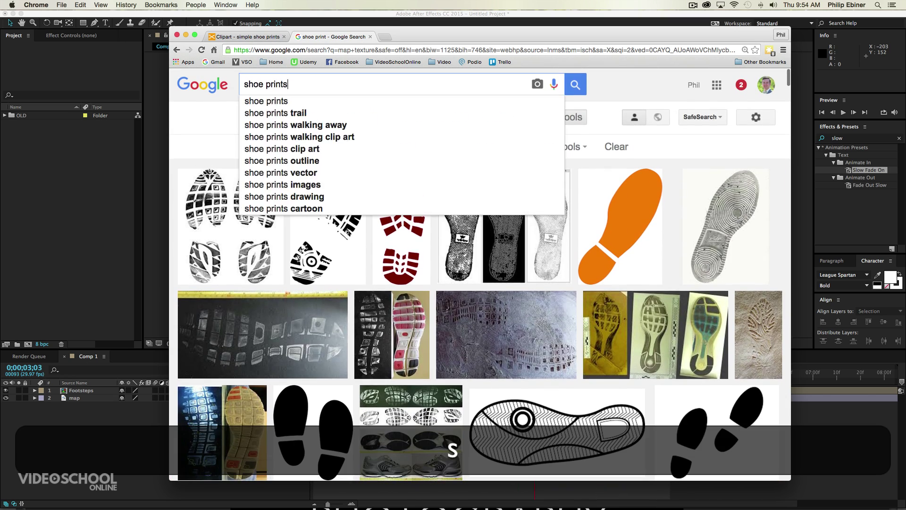
{"action": "key", "text": "Return"}
{"action": "scroll", "coordinate": [420, 198], "scroll_direction": "down", "scroll_amount": 3}
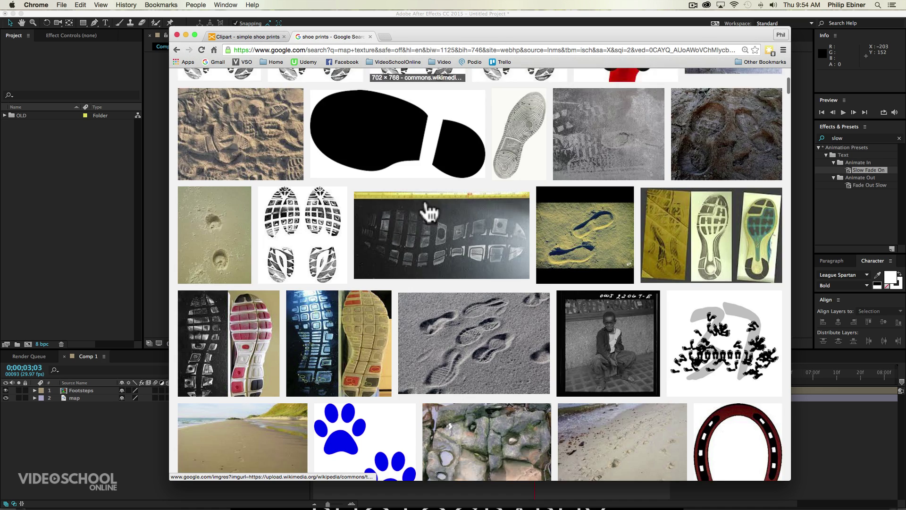
{"action": "scroll", "coordinate": [427, 213], "scroll_direction": "up", "scroll_amount": 4}
Set usage rights to not filtered and open the black shoe prints clip art's clker.com page.
{"action": "left_click", "coordinate": [556, 118]}
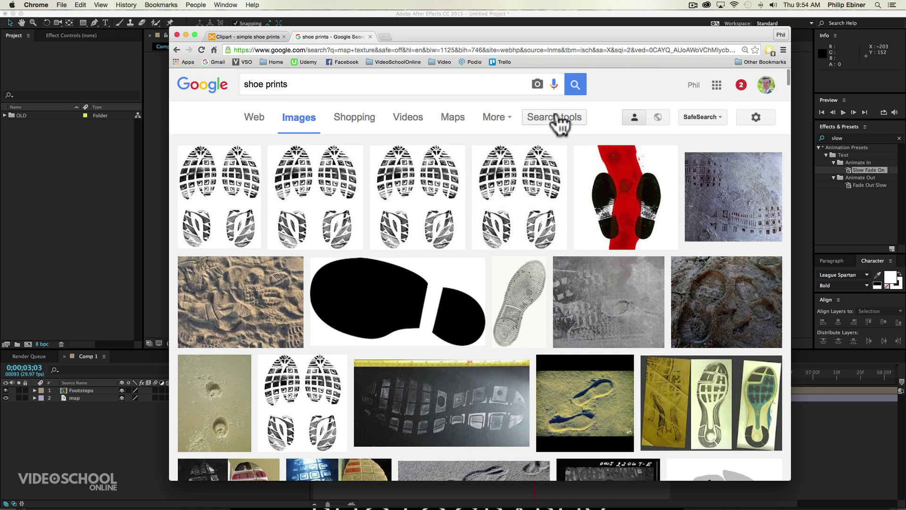
{"action": "left_click", "coordinate": [556, 118]}
{"action": "left_click", "coordinate": [467, 148]}
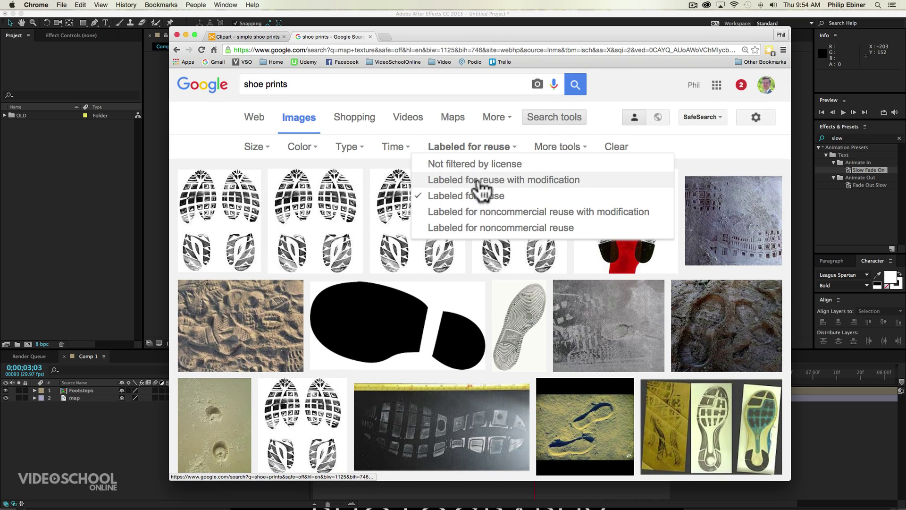
{"action": "left_click", "coordinate": [485, 165]}
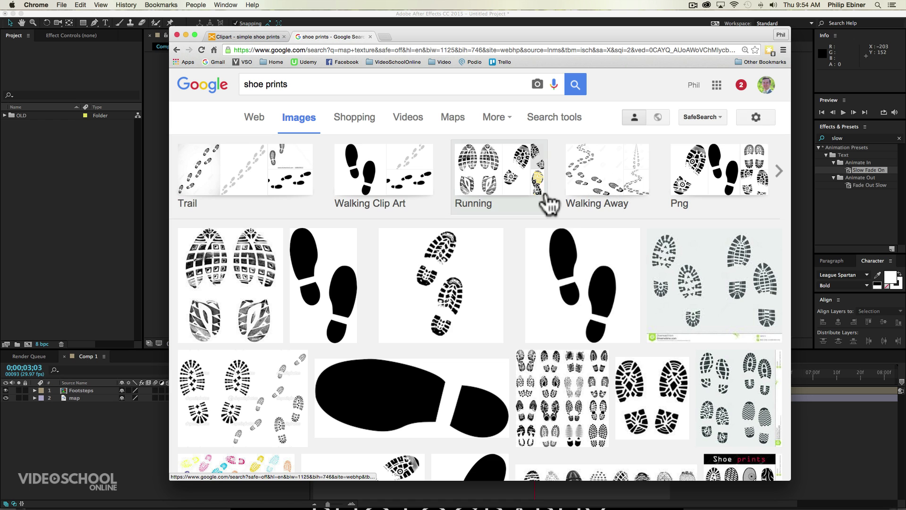
{"action": "left_click", "coordinate": [323, 278]}
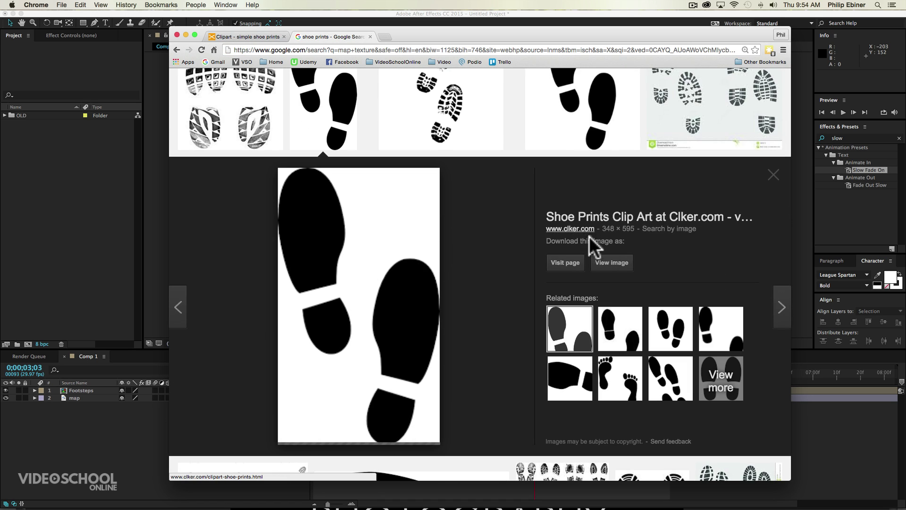
{"action": "left_click", "coordinate": [566, 263]}
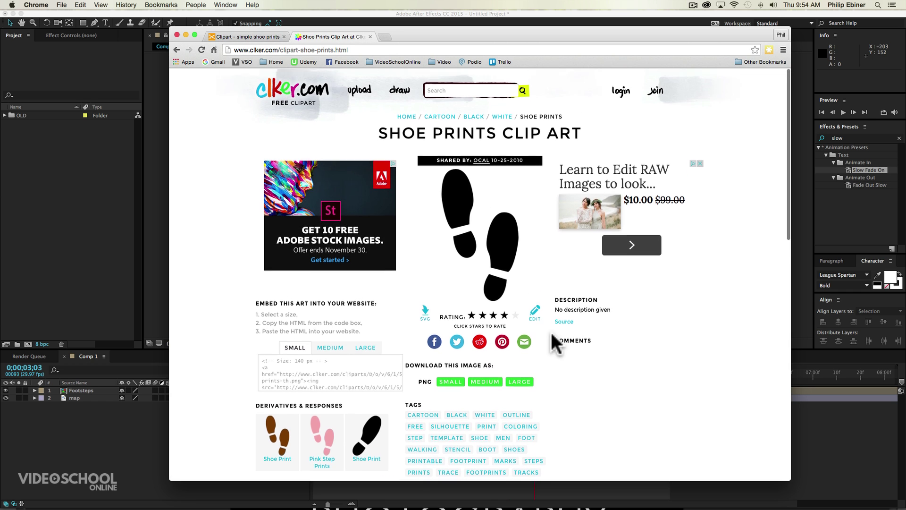
Drag shoeprint3.png and wildtextures-old-paper-texture-3.jpg from the Desktop into the Project panel.
{"action": "left_click", "coordinate": [54, 225]}
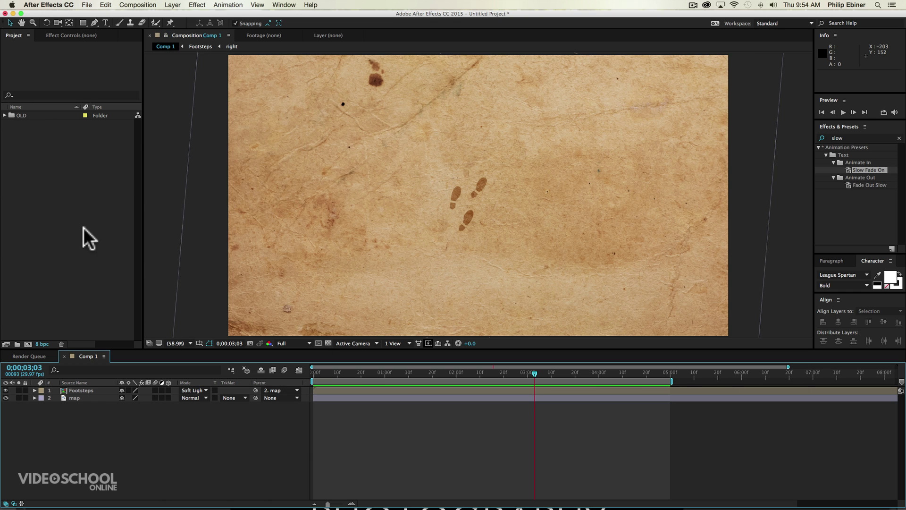
{"action": "key", "text": "super+Tab"}
{"action": "key", "text": "super+Tab"}
{"action": "key", "text": "super+Tab"}
{"action": "key", "text": "super+Tab"}
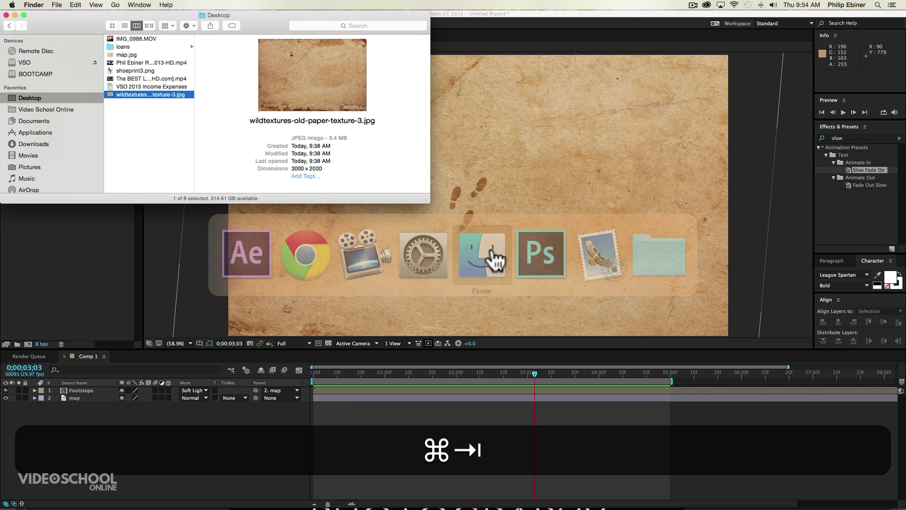
{"action": "left_click_drag", "start_coordinate": [284, 18], "coordinate": [476, 41]}
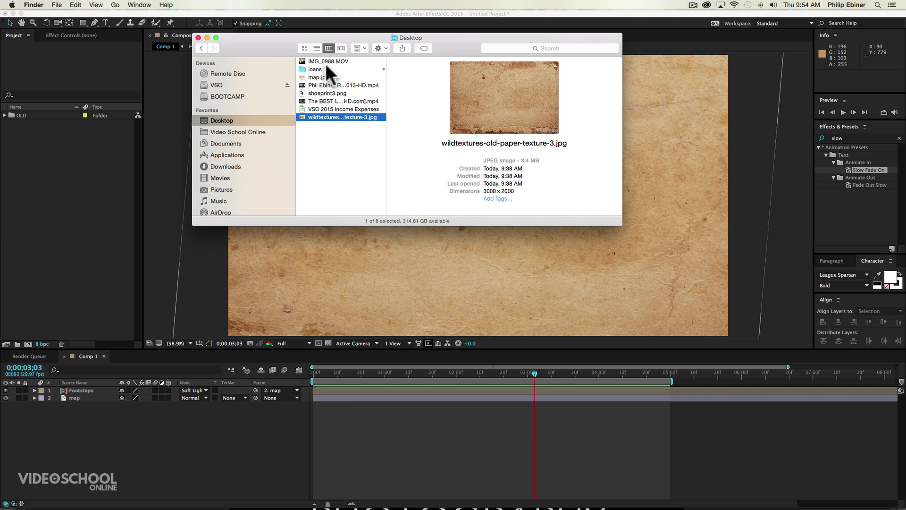
{"action": "left_click", "coordinate": [324, 92], "text": "super"}
{"action": "left_click_drag", "start_coordinate": [324, 92], "coordinate": [78, 172]}
Check the paper texture image's size in the Project panel.
{"action": "left_click", "coordinate": [83, 165]}
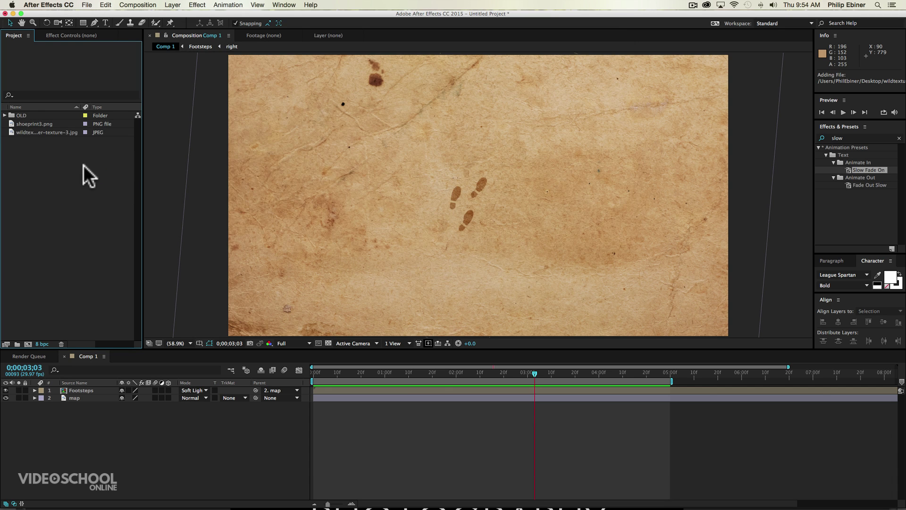
{"action": "left_click", "coordinate": [41, 133]}
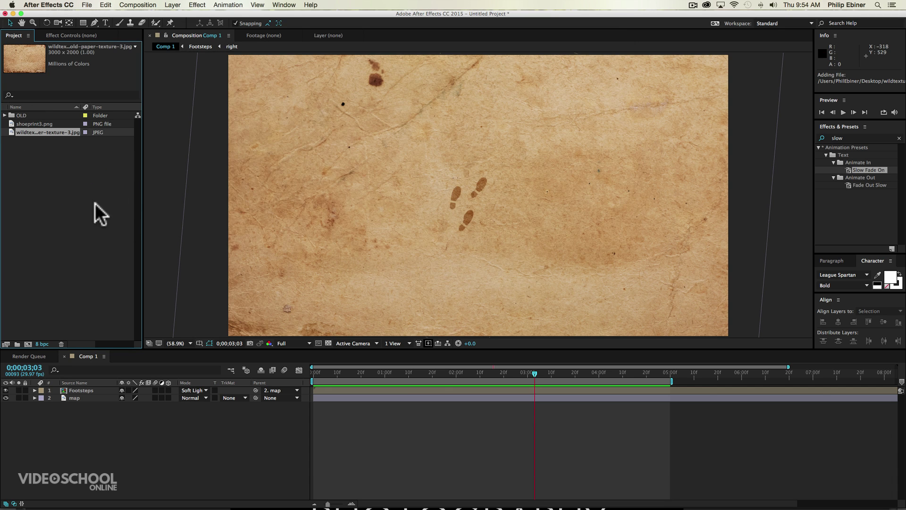
{"action": "left_click", "coordinate": [113, 157]}
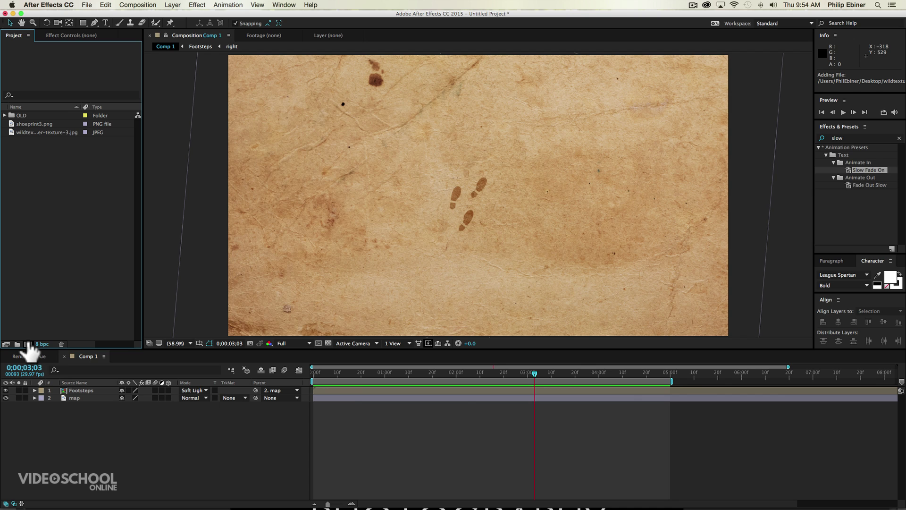
Create a composition named Full Comp, 1920 wide and 0;00;05;00 long.
{"action": "left_click", "coordinate": [28, 344]}
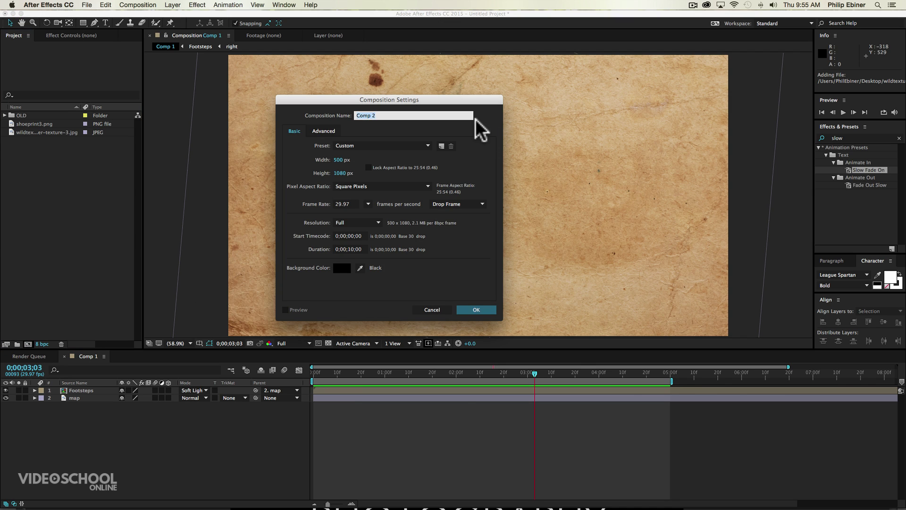
{"action": "type", "text": "Full Comp"}
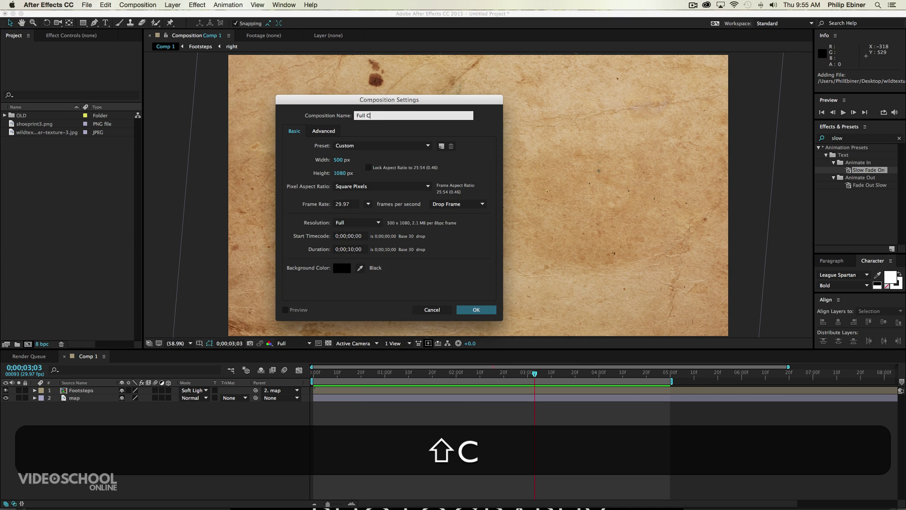
{"action": "left_click", "coordinate": [338, 160]}
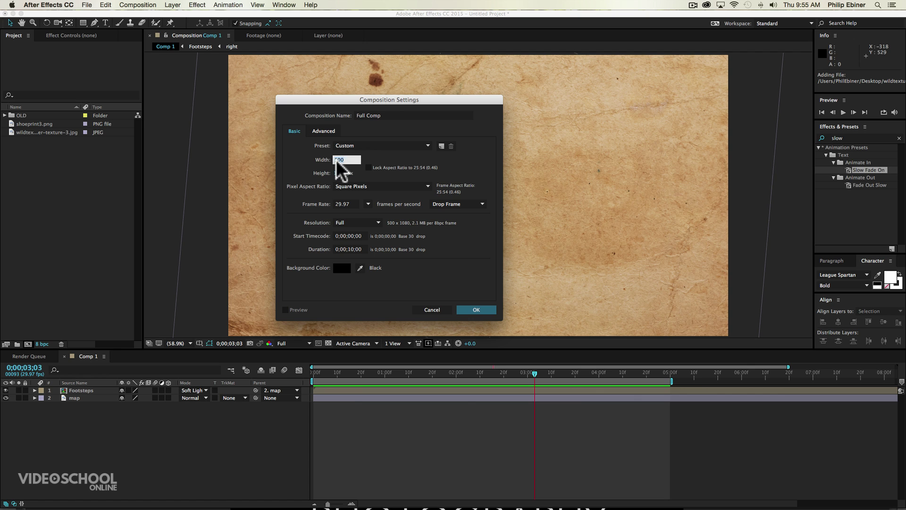
{"action": "type", "text": "1920"}
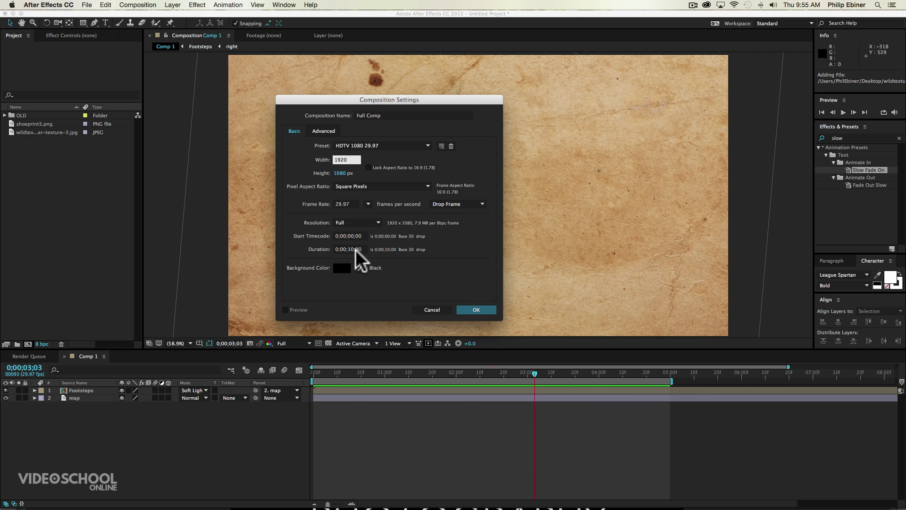
{"action": "left_click", "coordinate": [360, 249]}
{"action": "key", "text": "Right"}
{"action": "type", "text": "5"}
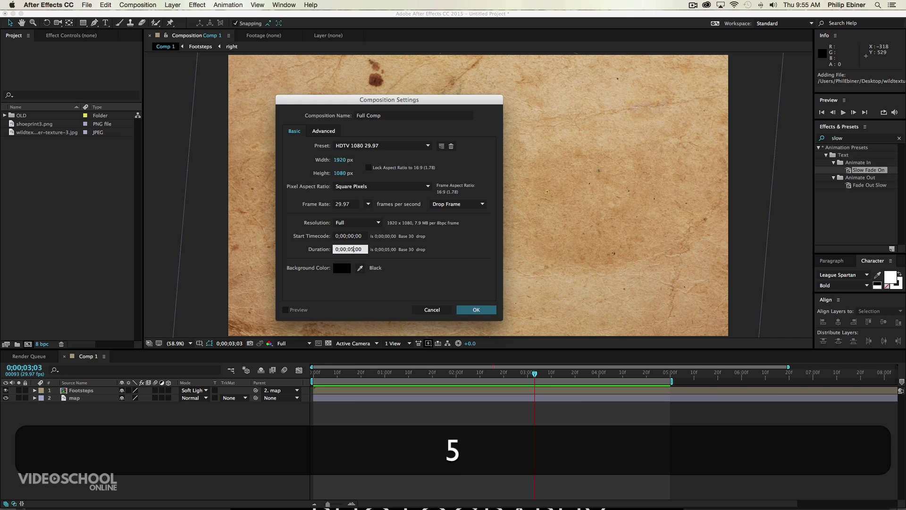
{"action": "key", "text": "Return"}
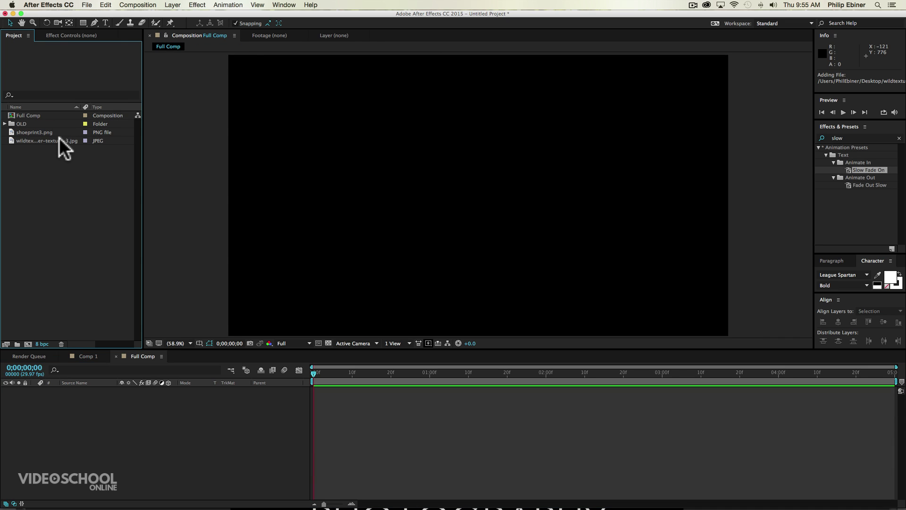
Add the wildtextures paper JPEG to Full Comp and scale it to 66%.
{"action": "left_click_drag", "start_coordinate": [59, 140], "coordinate": [272, 447]}
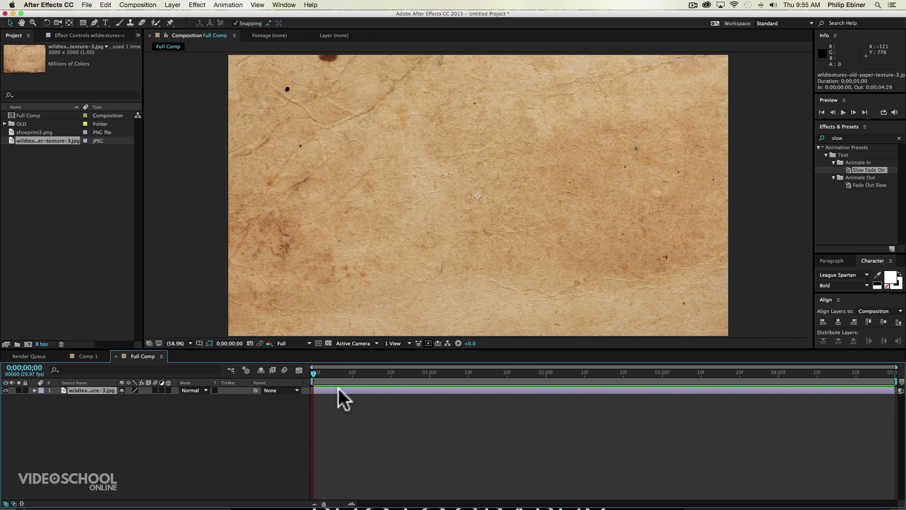
{"action": "key", "text": "s"}
{"action": "mouse_move", "coordinate": [154, 399]}
{"action": "left_mouse_down"}
{"action": "mouse_move", "coordinate": [126, 398]}
{"action": "mouse_move", "coordinate": [140, 399]}
{"action": "left_mouse_up"}
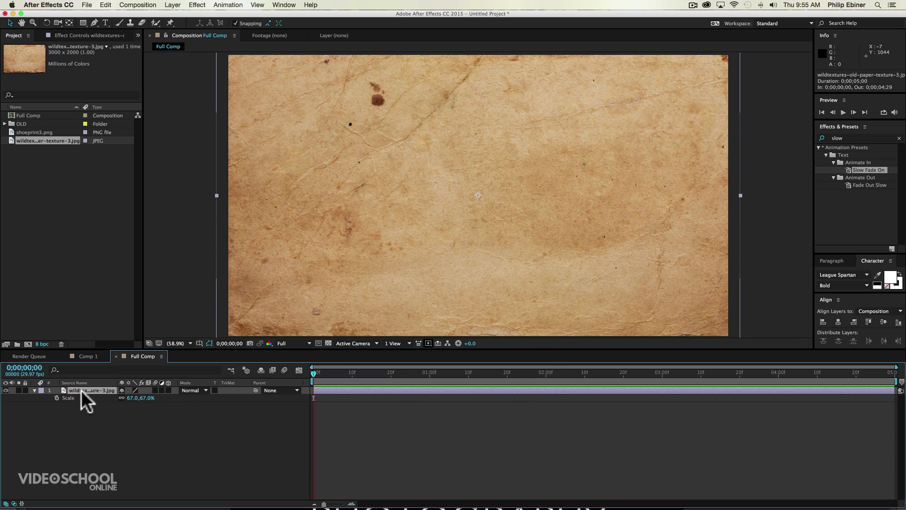
{"action": "key", "text": "s"}
{"action": "key", "text": "s"}
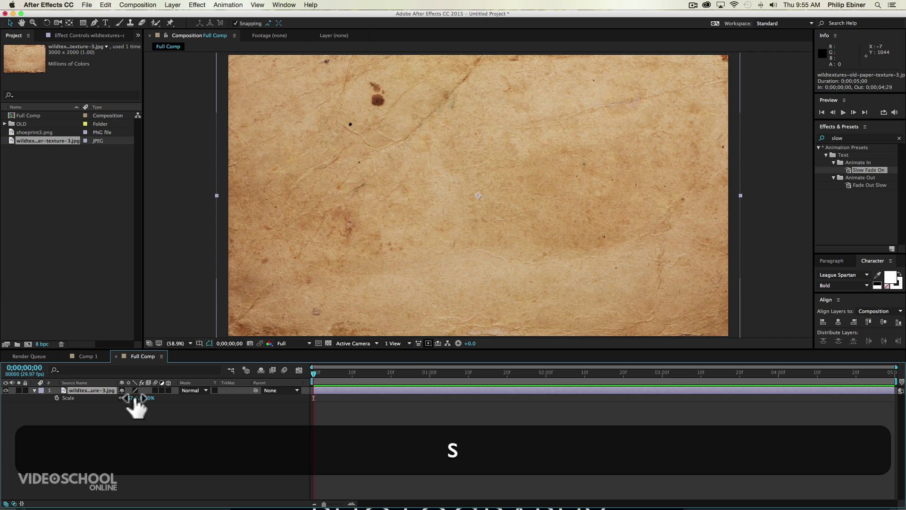
{"action": "left_click_drag", "start_coordinate": [144, 398], "coordinate": [156, 398]}
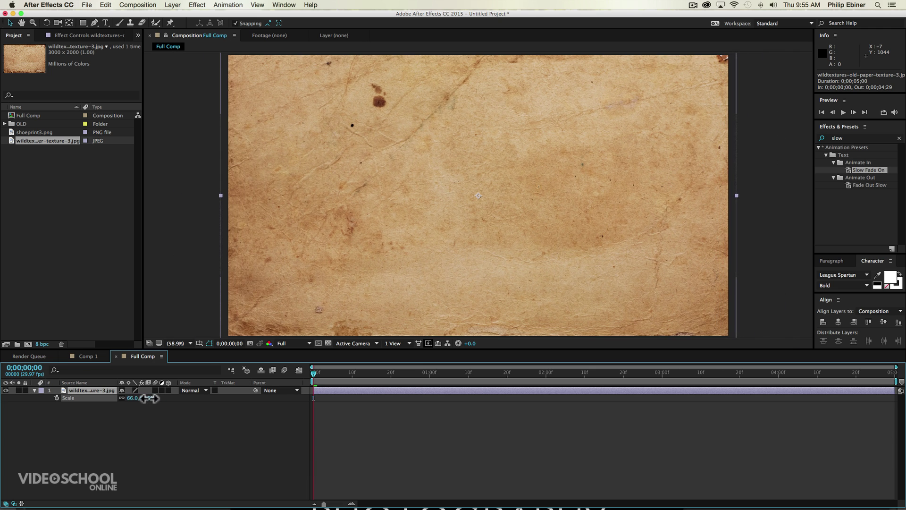
{"action": "left_click", "coordinate": [231, 425]}
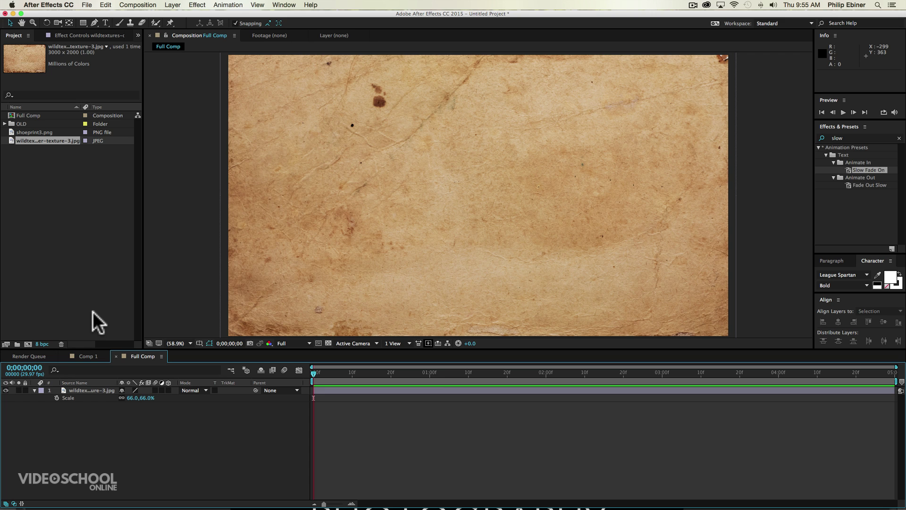
{"action": "left_click", "coordinate": [33, 132]}
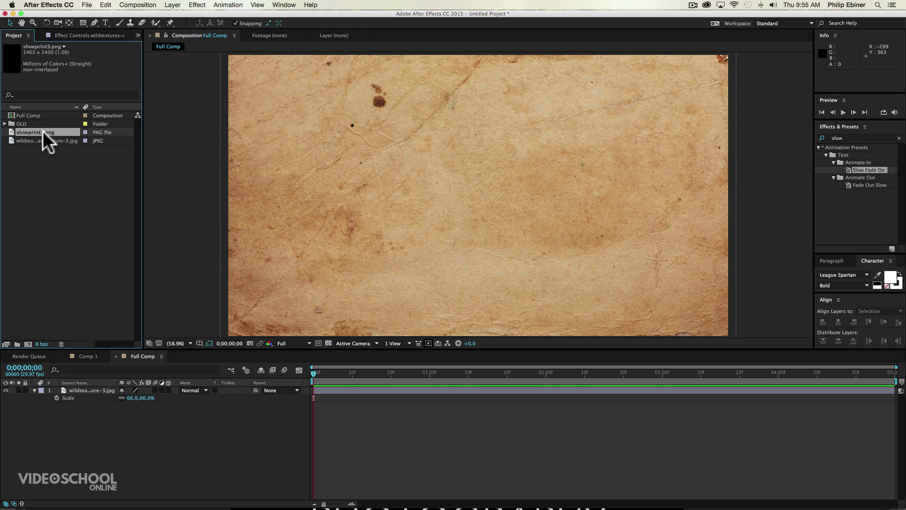
Build a composition from shoeprint3.png, show the transparency grid, and rename it Left.
{"action": "left_click_drag", "start_coordinate": [42, 131], "coordinate": [27, 342]}
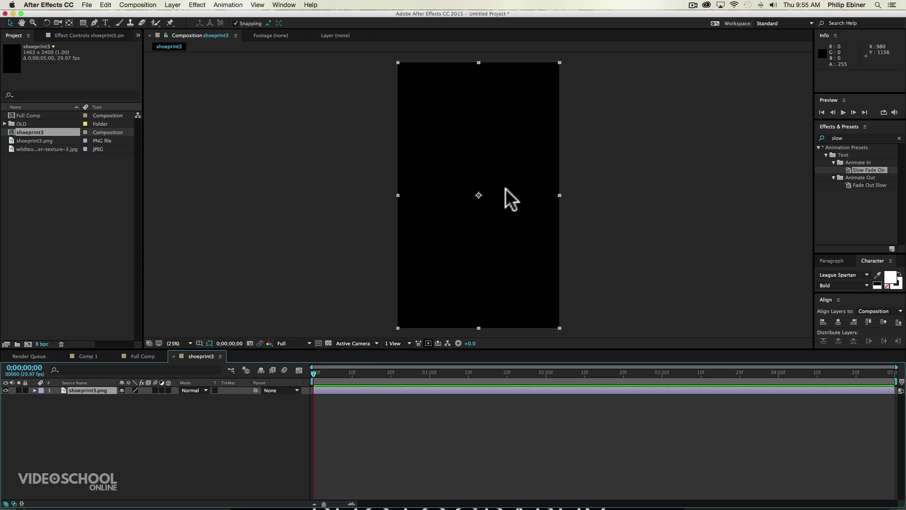
{"action": "left_click", "coordinate": [328, 341]}
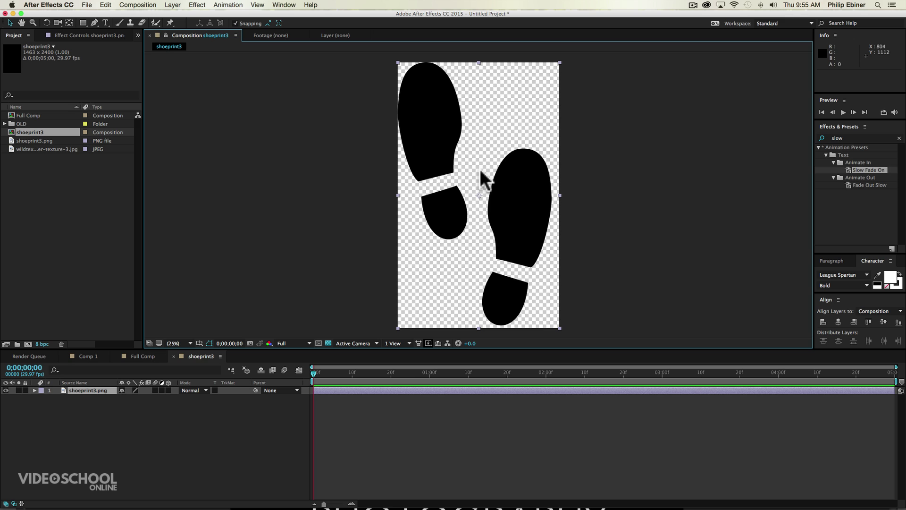
{"action": "left_click", "coordinate": [36, 128]}
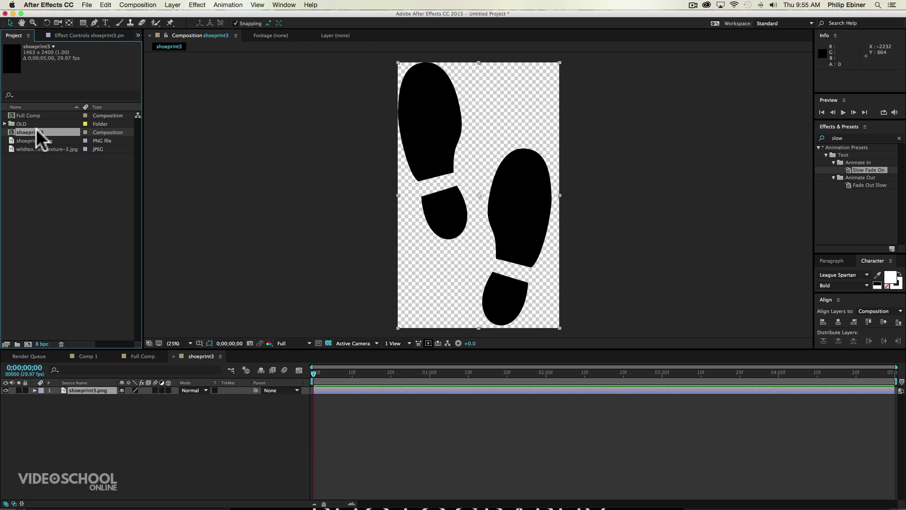
{"action": "key", "text": "Return"}
{"action": "type", "text": "Left"}
{"action": "key", "text": "Return"}
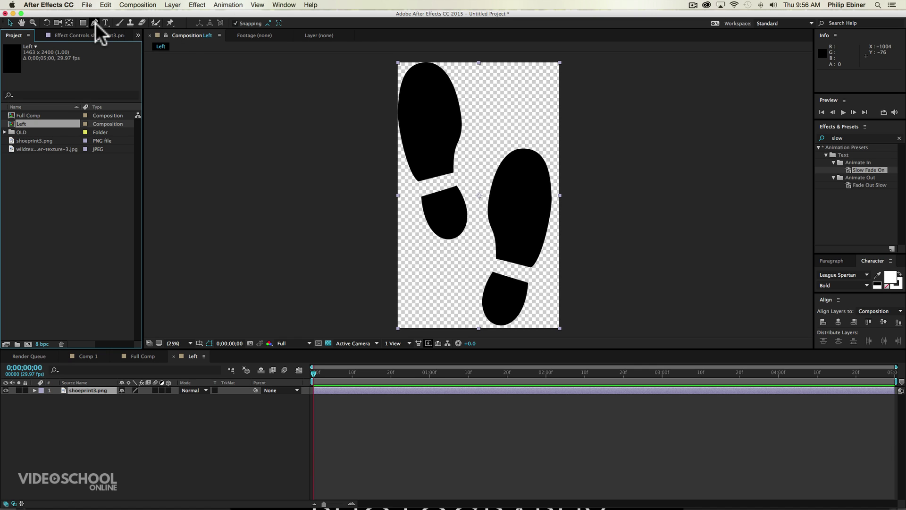
Draw a closed six-point Pen mask around the left shoeprint.
{"action": "left_click", "coordinate": [94, 23]}
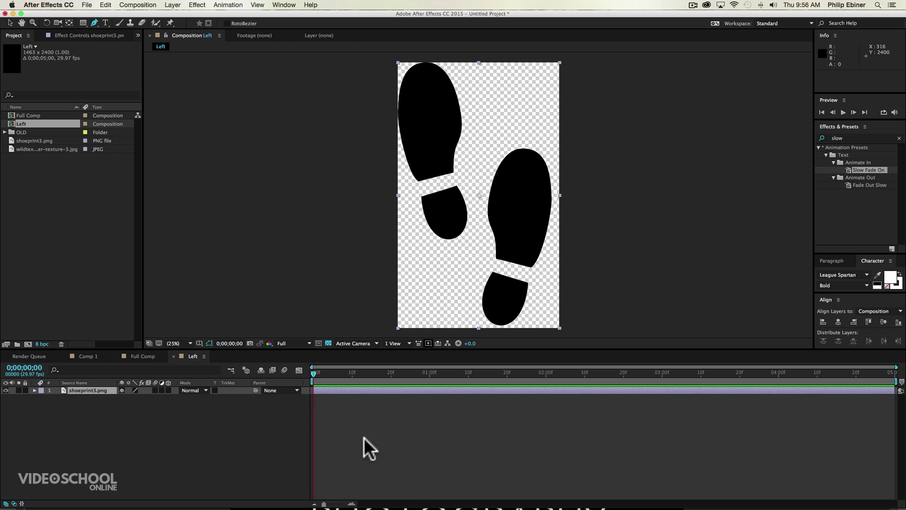
{"action": "left_click", "coordinate": [338, 390]}
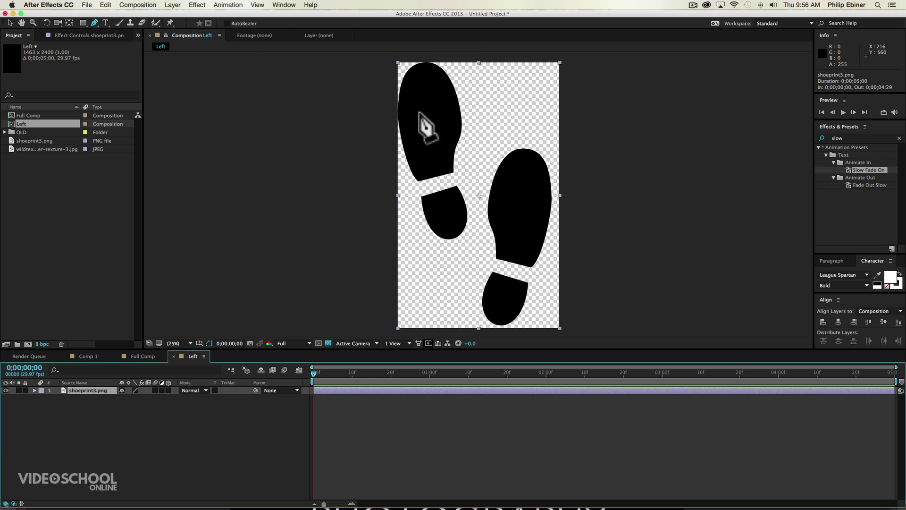
{"action": "left_click", "coordinate": [385, 105]}
{"action": "left_click", "coordinate": [424, 248]}
{"action": "left_click", "coordinate": [474, 250]}
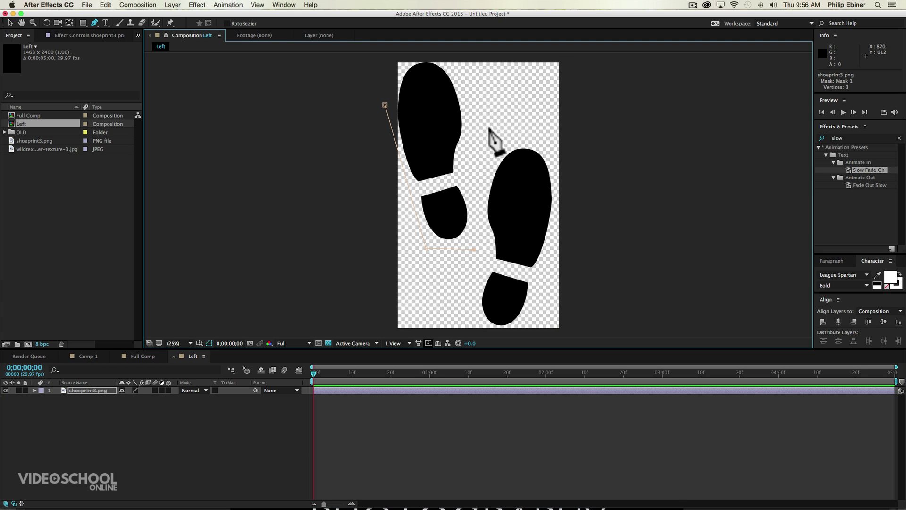
{"action": "left_click", "coordinate": [491, 123]}
{"action": "left_click", "coordinate": [456, 60]}
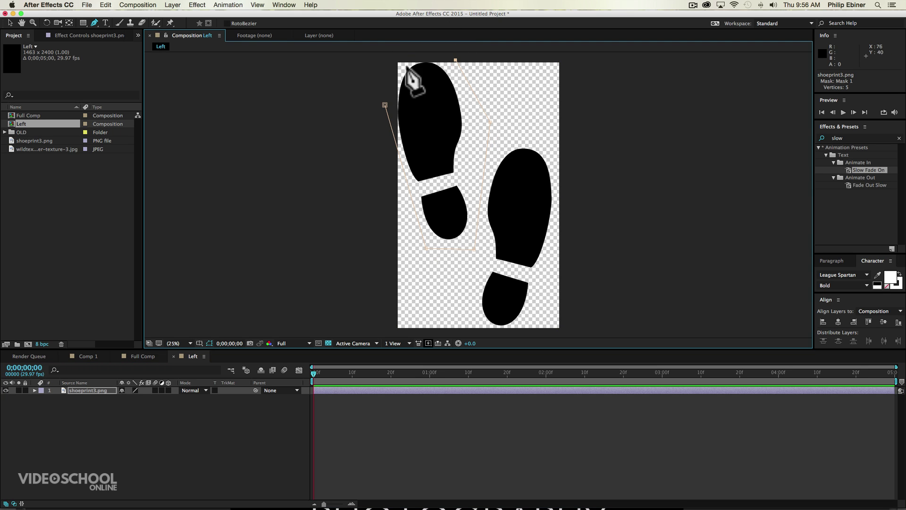
{"action": "left_click", "coordinate": [398, 58]}
{"action": "left_click", "coordinate": [385, 105]}
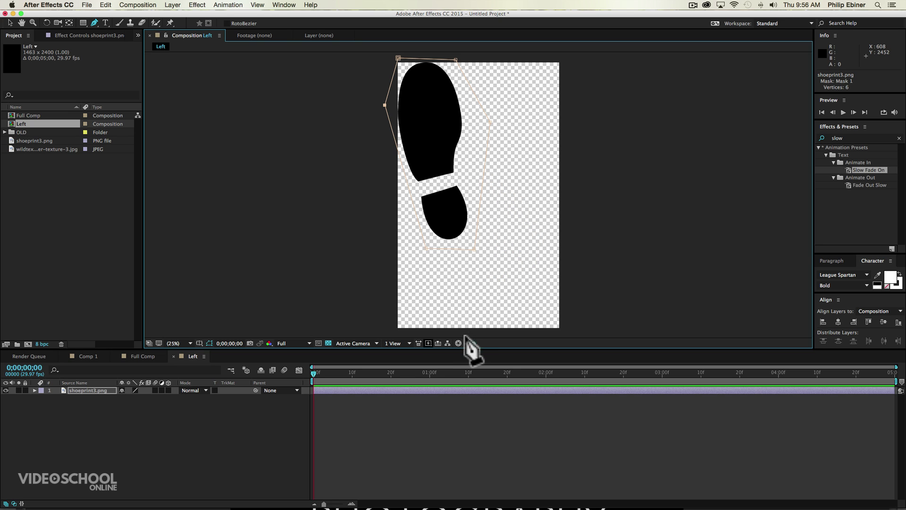
Duplicate the masked shoeprint layer with Cmd+D.
{"action": "left_click", "coordinate": [415, 425]}
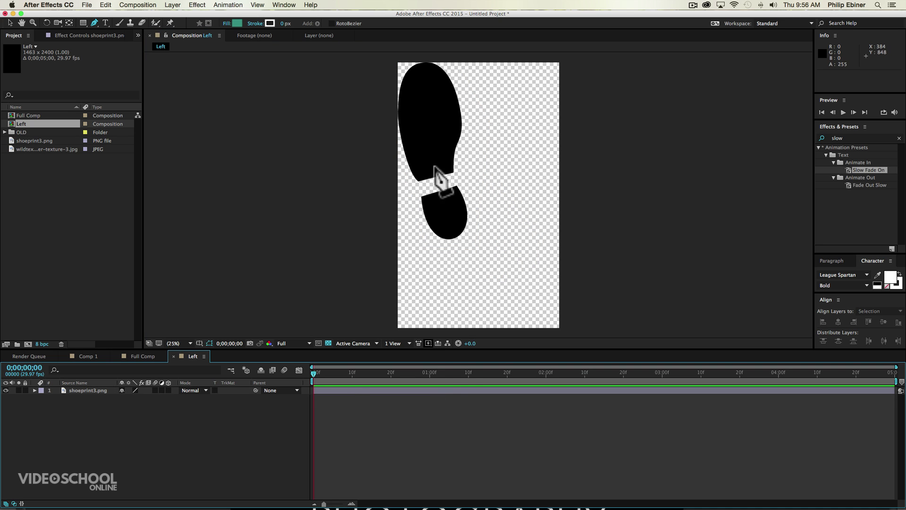
{"action": "left_click", "coordinate": [324, 390]}
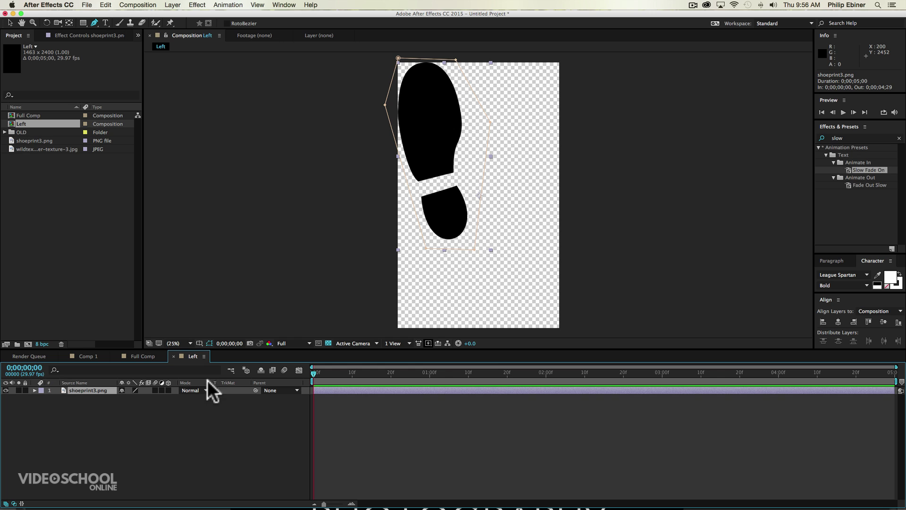
{"action": "key", "text": "super+d"}
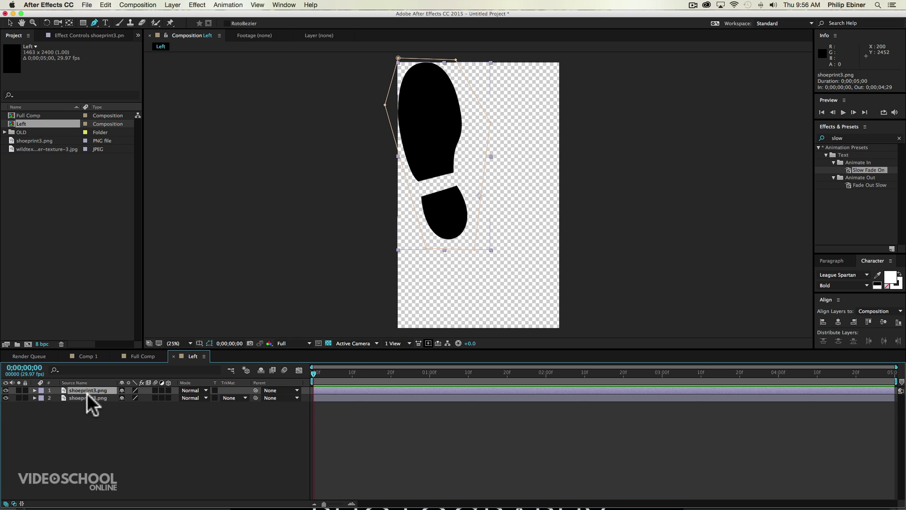
Set layer 1's Mask 1 mode to Subtract so it shows the right print.
{"action": "key", "text": "m"}
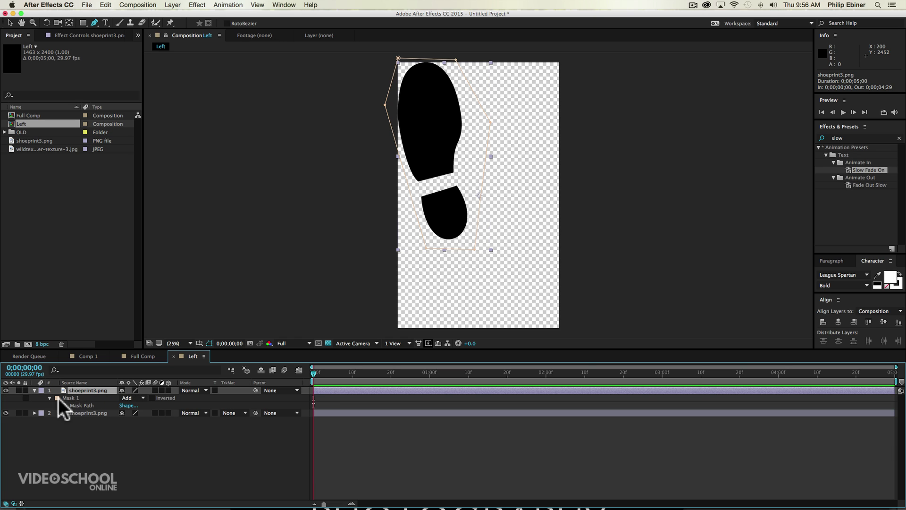
{"action": "left_click", "coordinate": [138, 395]}
{"action": "left_click", "coordinate": [140, 420]}
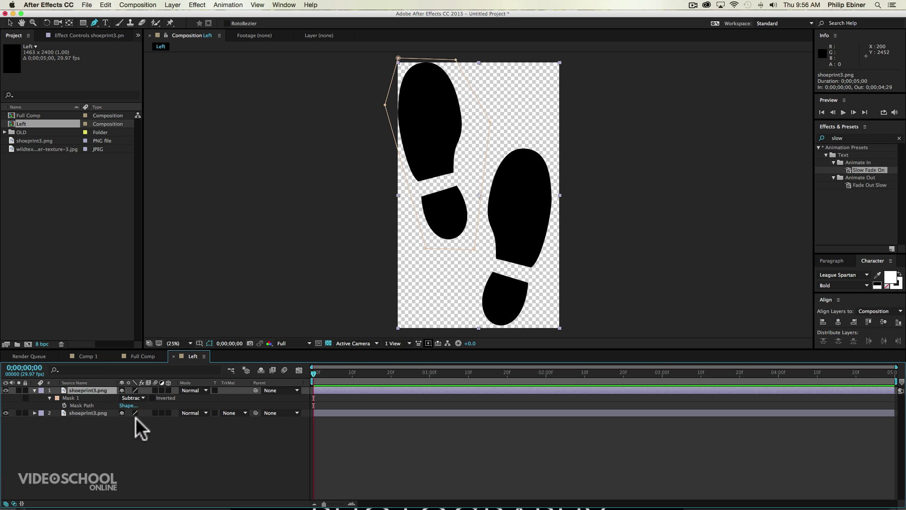
{"action": "left_click", "coordinate": [108, 432]}
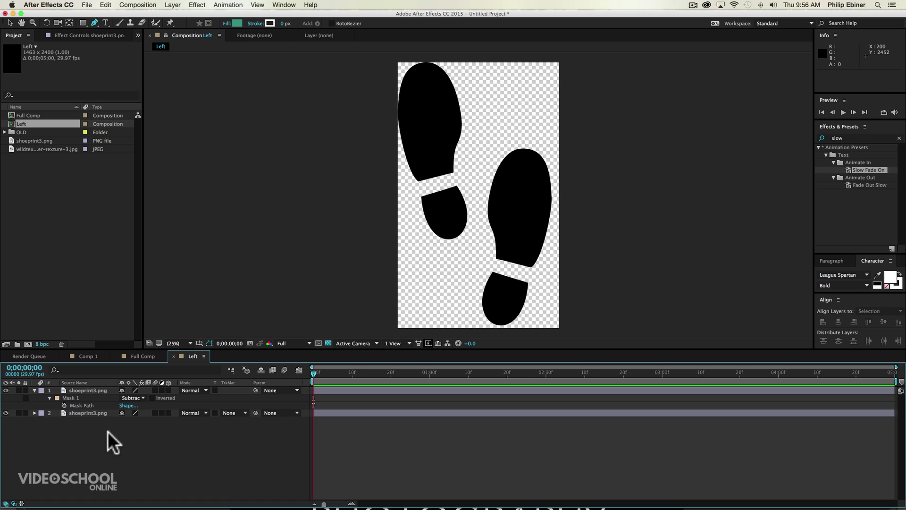
{"action": "left_click", "coordinate": [6, 391]}
{"action": "left_click", "coordinate": [6, 390]}
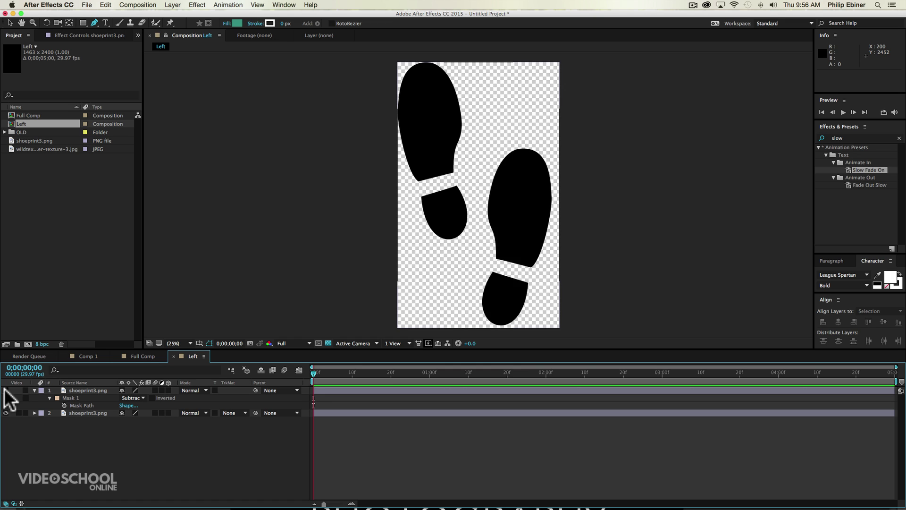
{"action": "left_click", "coordinate": [6, 391]}
Rename the left-print layer to 'left'.
{"action": "left_click", "coordinate": [91, 413]}
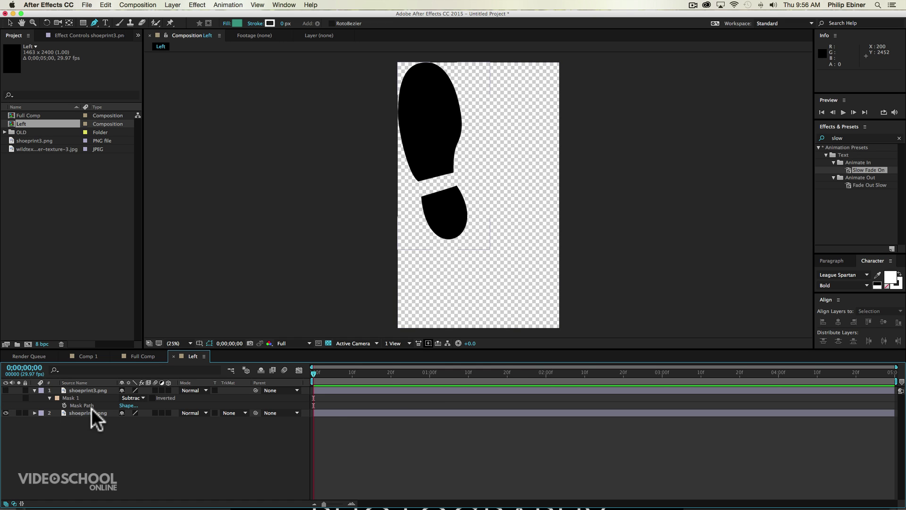
{"action": "key", "text": "Return"}
{"action": "type", "text": "left"}
{"action": "key", "text": "Return"}
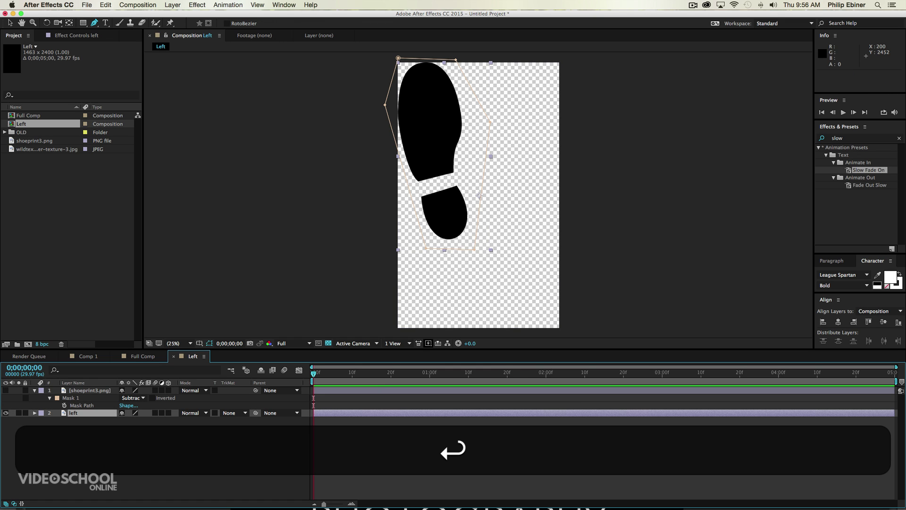
Rename the right-print layer to 'right'.
{"action": "left_click", "coordinate": [96, 390]}
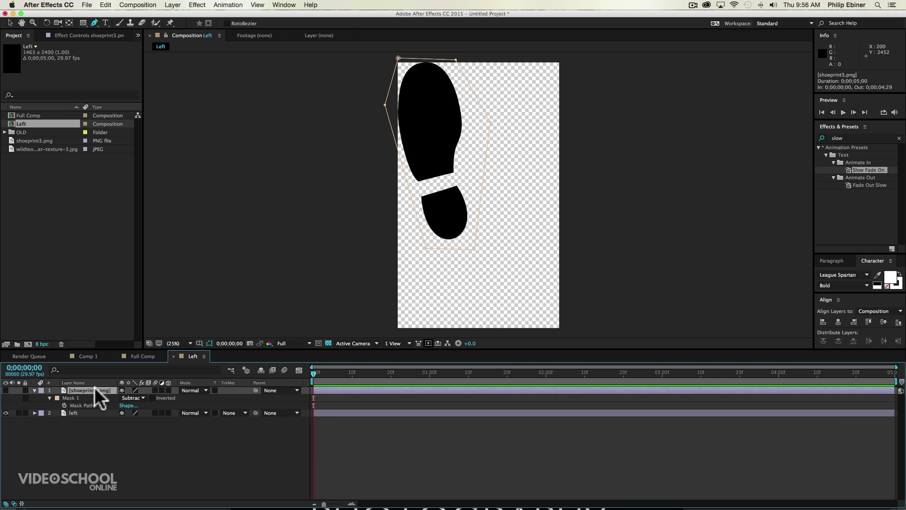
{"action": "left_click", "coordinate": [6, 413]}
{"action": "left_click", "coordinate": [6, 390]}
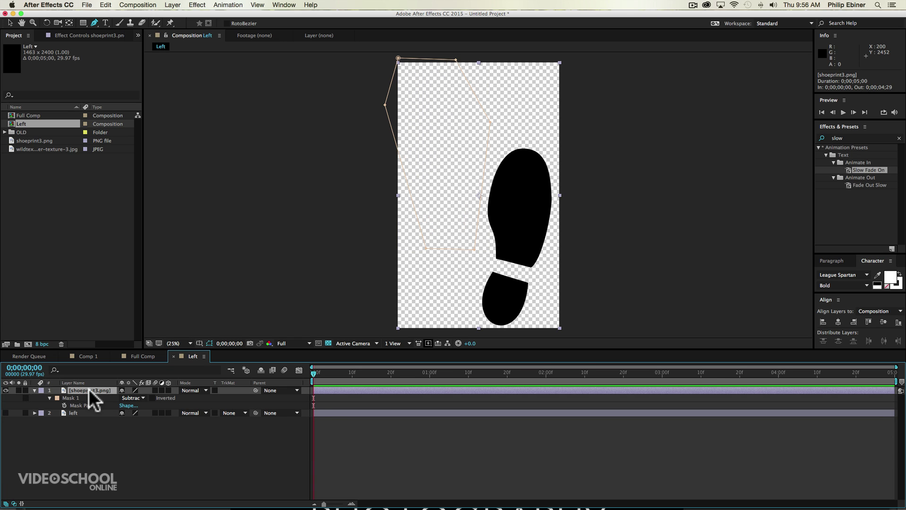
{"action": "key", "text": "Return"}
{"action": "type", "text": "right"}
{"action": "key", "text": "Return"}
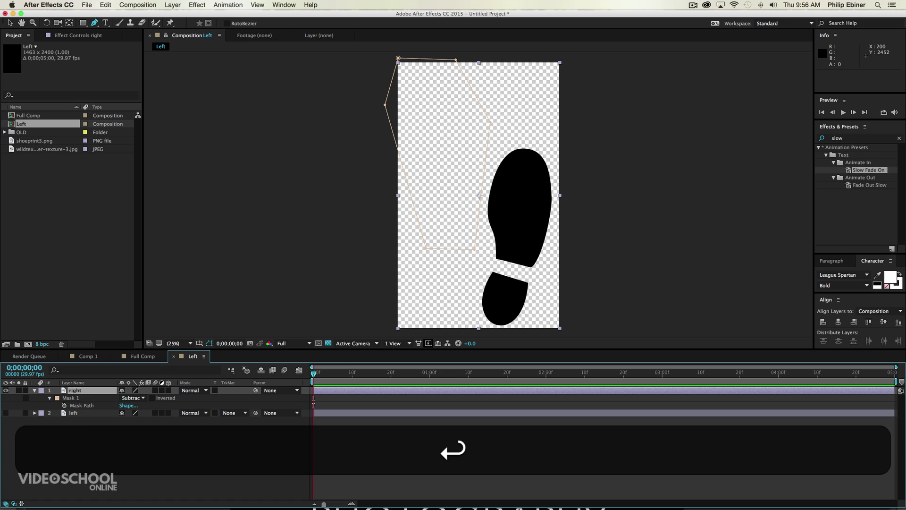
{"action": "left_click", "coordinate": [5, 413]}
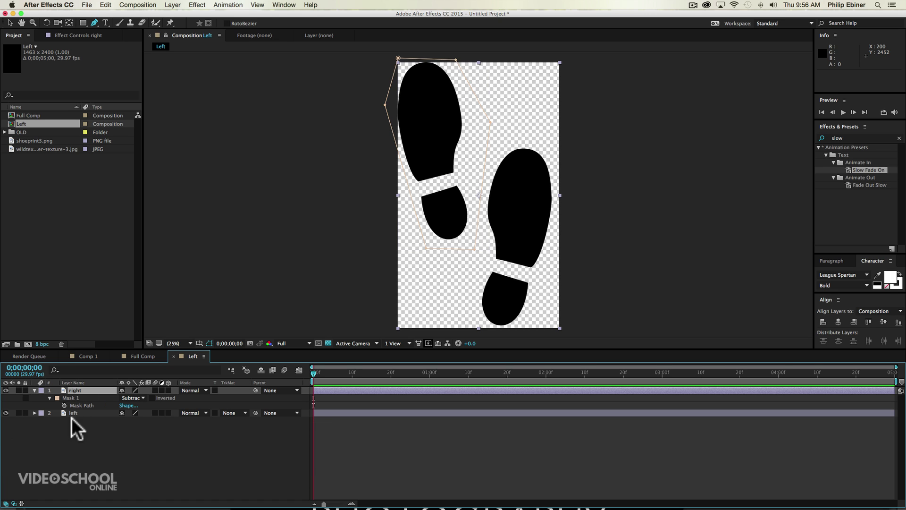
{"action": "left_click", "coordinate": [71, 421]}
{"action": "key", "text": "v"}
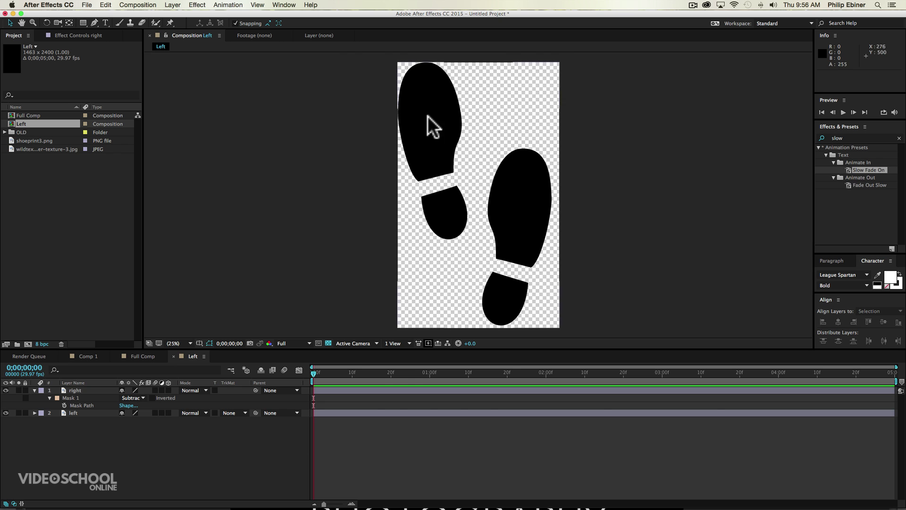
Move the right print up-left and nudge the left layer right and down with Shift+arrows.
{"action": "left_click_drag", "start_coordinate": [436, 126], "coordinate": [397, 84]}
{"action": "left_click", "coordinate": [324, 414]}
{"action": "left_click", "coordinate": [326, 412]}
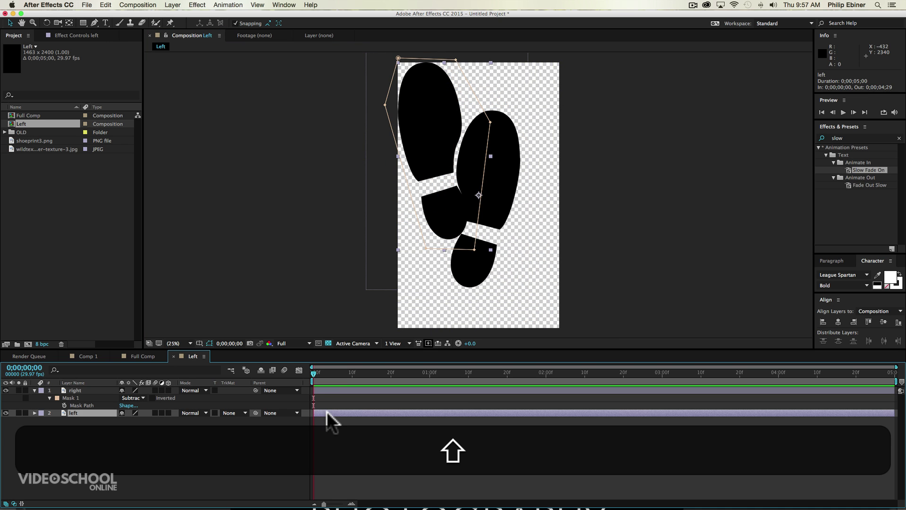
{"action": "key", "text": "shift+Right"}
{"action": "key", "text": "shift+Right"}
{"action": "key", "text": "shift+Right"}
{"action": "key", "text": "shift+Down"}
{"action": "key", "text": "shift+Down"}
{"action": "key", "text": "shift+Down"}
{"action": "key", "text": "shift+Down"}
{"action": "key", "text": "shift+Down"}
{"action": "key", "text": "shift+Down"}
{"action": "key", "text": "shift+Down"}
{"action": "key", "text": "shift+Down"}
{"action": "key", "text": "shift+Down"}
{"action": "key", "text": "shift+Down"}
{"action": "key", "text": "shift+Down"}
{"action": "key", "text": "shift+Down"}
{"action": "key", "text": "shift+Down"}
{"action": "key", "text": "shift+Down"}
{"action": "key", "text": "shift+Down"}
{"action": "key", "text": "shift+Down"}
{"action": "key", "text": "shift+Down"}
{"action": "key", "text": "shift+Down"}
{"action": "key", "text": "shift+Down"}
{"action": "key", "text": "shift+Down"}
{"action": "key", "text": "shift+Down"}
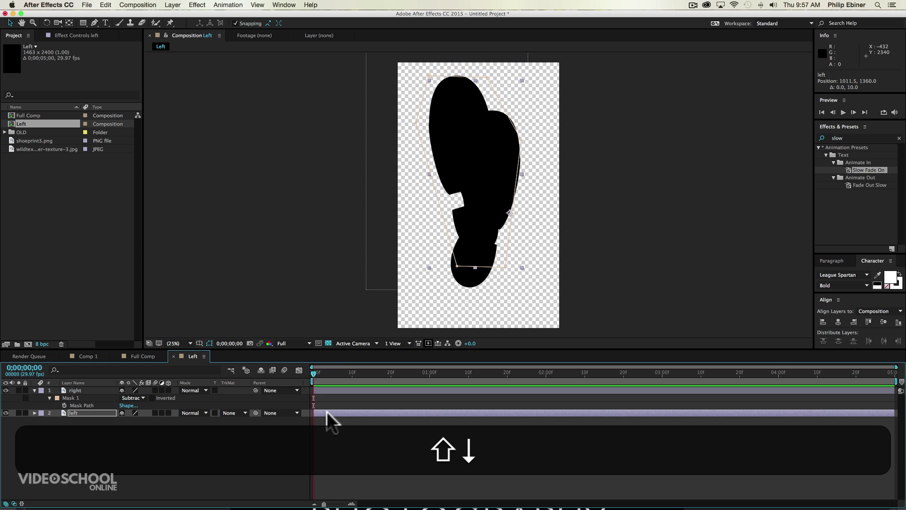
{"action": "key", "text": "shift+Right"}
{"action": "key", "text": "shift+Right"}
{"action": "key", "text": "shift+Right"}
{"action": "key", "text": "shift+Right"}
{"action": "key", "text": "shift+Right"}
{"action": "key", "text": "shift+Right"}
{"action": "key", "text": "shift+Right"}
{"action": "key", "text": "shift+Right"}
{"action": "key", "text": "shift+Right"}
{"action": "key", "text": "shift+Right"}
{"action": "key", "text": "shift+Right"}
{"action": "key", "text": "shift+Right"}
{"action": "key", "text": "shift+Right"}
{"action": "key", "text": "shift+Right"}
{"action": "key", "text": "shift+Right"}
{"action": "key", "text": "shift+Right"}
{"action": "key", "text": "shift+Right"}
{"action": "key", "text": "shift+Right"}
{"action": "key", "text": "shift+Right"}
{"action": "key", "text": "shift+Right"}
{"action": "key", "text": "shift+Right"}
{"action": "key", "text": "shift+Right"}
{"action": "key", "text": "shift+Right"}
{"action": "key", "text": "shift+Right"}
{"action": "key", "text": "shift+Down"}
{"action": "key", "text": "shift+Down"}
{"action": "key", "text": "shift+Down"}
{"action": "key", "text": "shift+Down"}
{"action": "key", "text": "shift+Down"}
{"action": "key", "text": "shift+Down"}
{"action": "key", "text": "shift+Down"}
{"action": "key", "text": "shift+Down"}
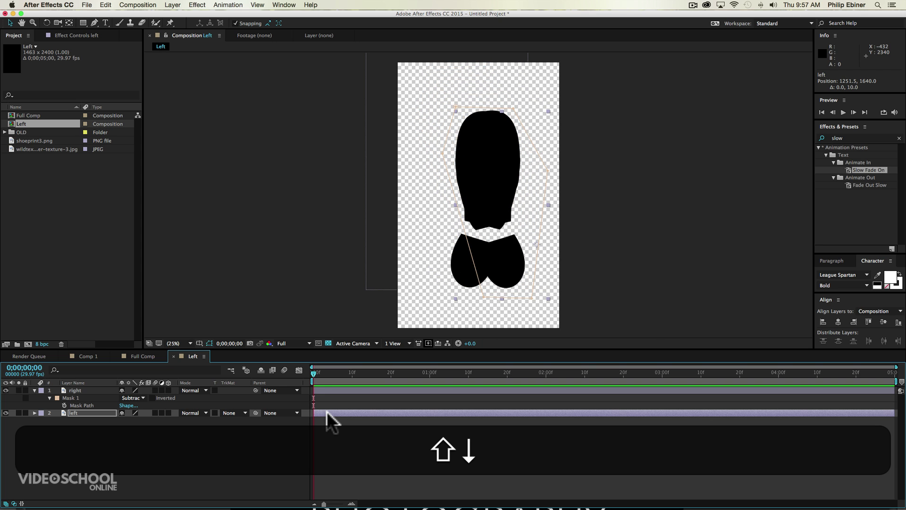
Nudge both shoe layers together left and up, then deselect.
{"action": "left_click", "coordinate": [335, 389], "text": "shift"}
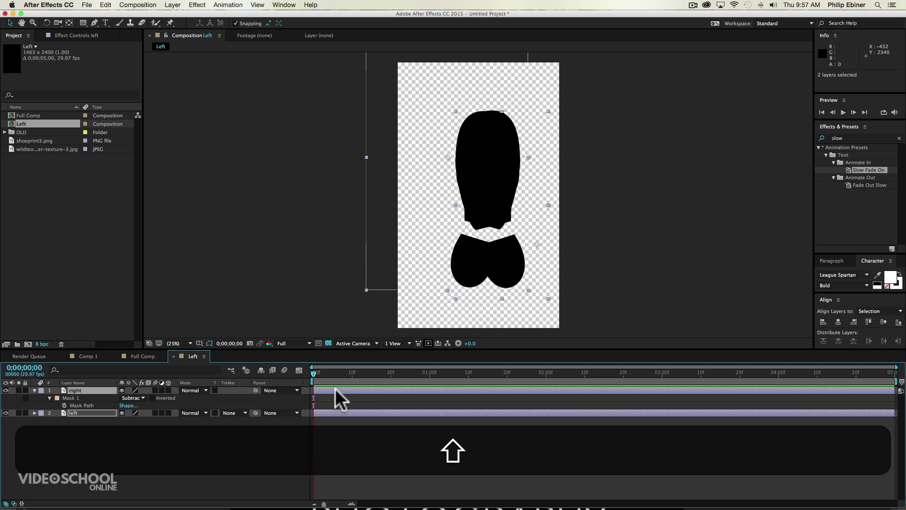
{"action": "key", "text": "shift+Left"}
{"action": "key", "text": "shift+Left"}
{"action": "key", "text": "shift+Left"}
{"action": "key", "text": "shift+Left"}
{"action": "key", "text": "shift+Left"}
{"action": "key", "text": "shift+Left"}
{"action": "key", "text": "shift+Left"}
{"action": "key", "text": "shift+Left"}
{"action": "key", "text": "shift+Up"}
{"action": "key", "text": "shift+Up"}
{"action": "key", "text": "shift+Up"}
{"action": "key", "text": "shift+Up"}
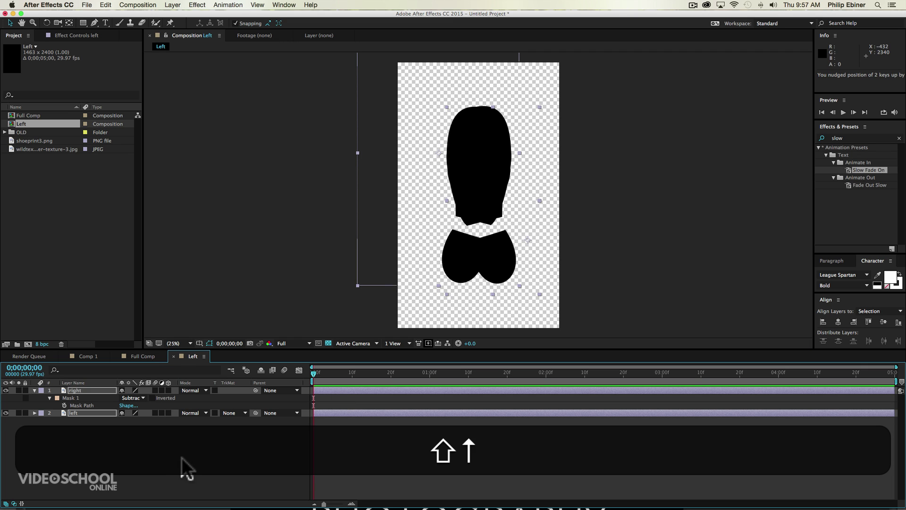
{"action": "left_click", "coordinate": [150, 421]}
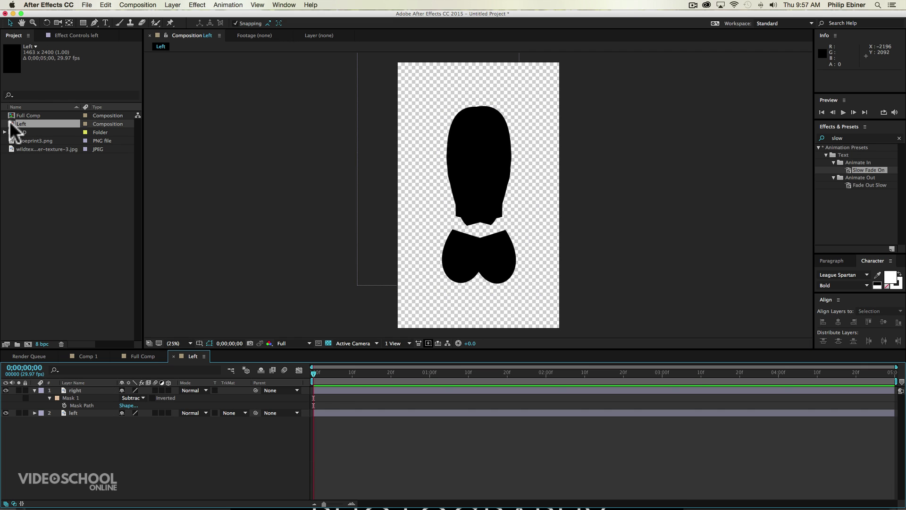
Duplicate the Left composition and name the copy Right.
{"action": "left_click", "coordinate": [14, 122]}
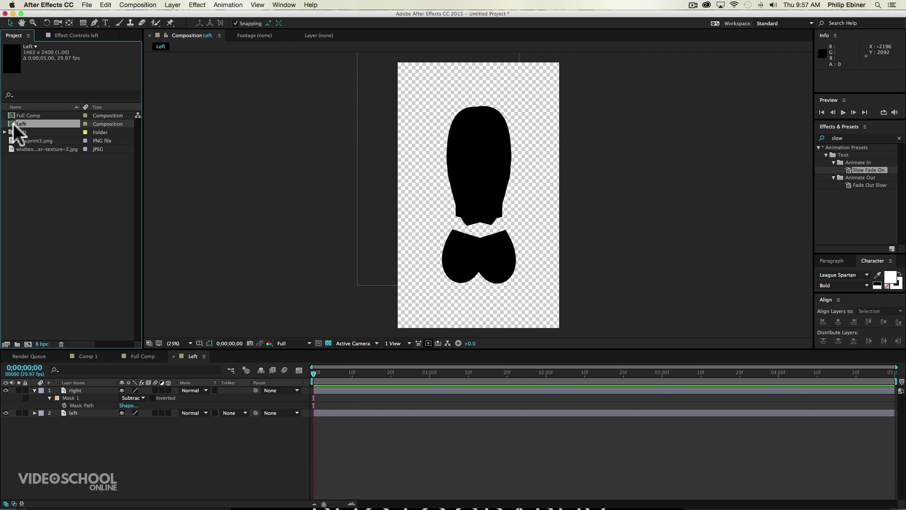
{"action": "key", "text": "super+d"}
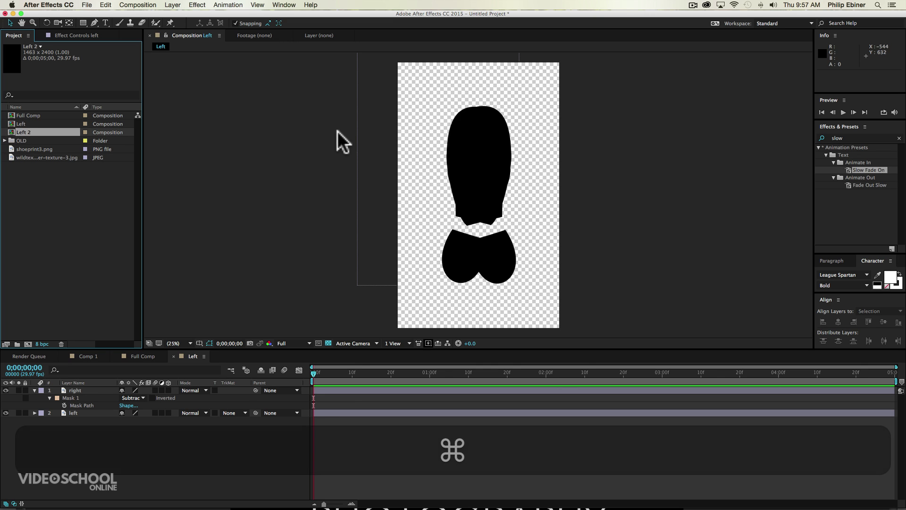
{"action": "key", "text": "Return"}
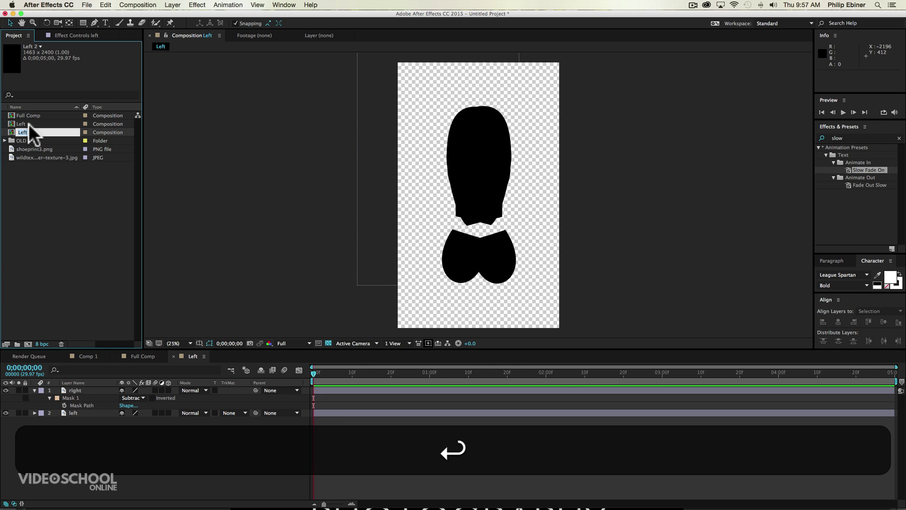
{"action": "type", "text": "Right"}
{"action": "key", "text": "Return"}
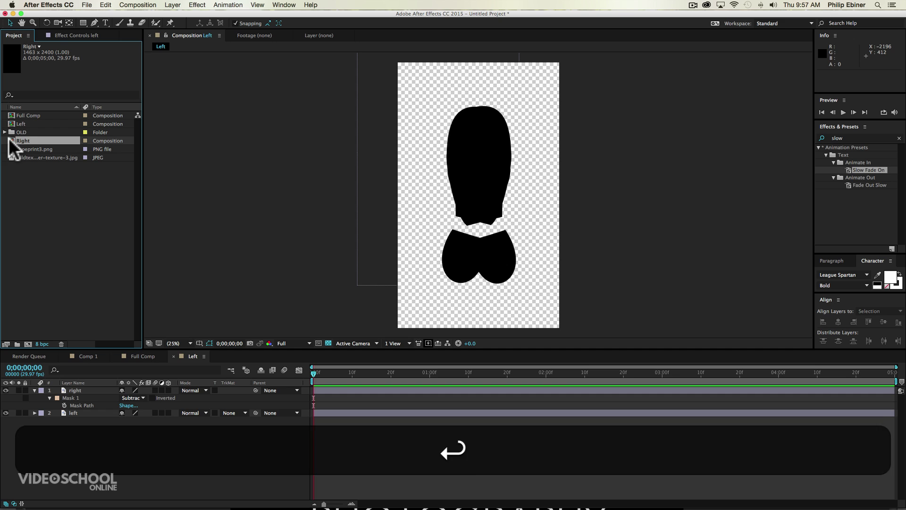
Delete the left shoe layer from Right and the right shoe layer from Left.
{"action": "double_click", "coordinate": [10, 140]}
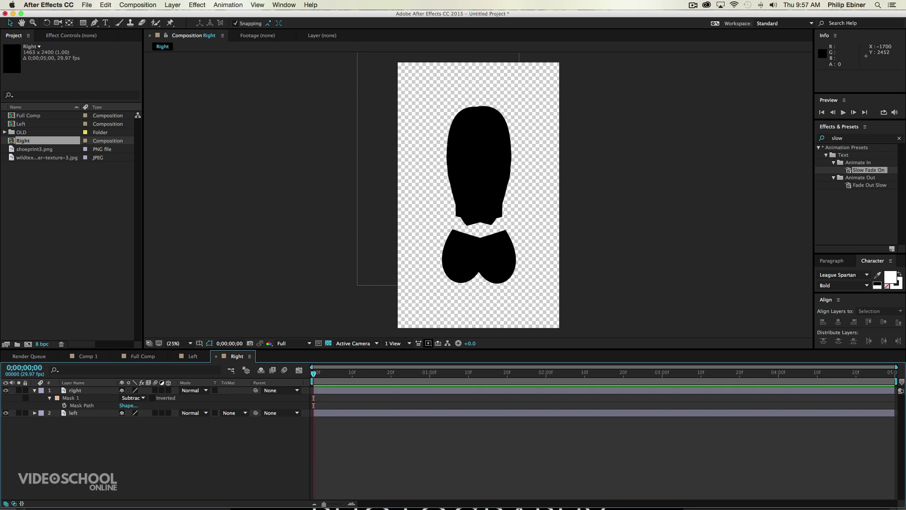
{"action": "left_click", "coordinate": [75, 410]}
{"action": "key", "text": "BackSpace"}
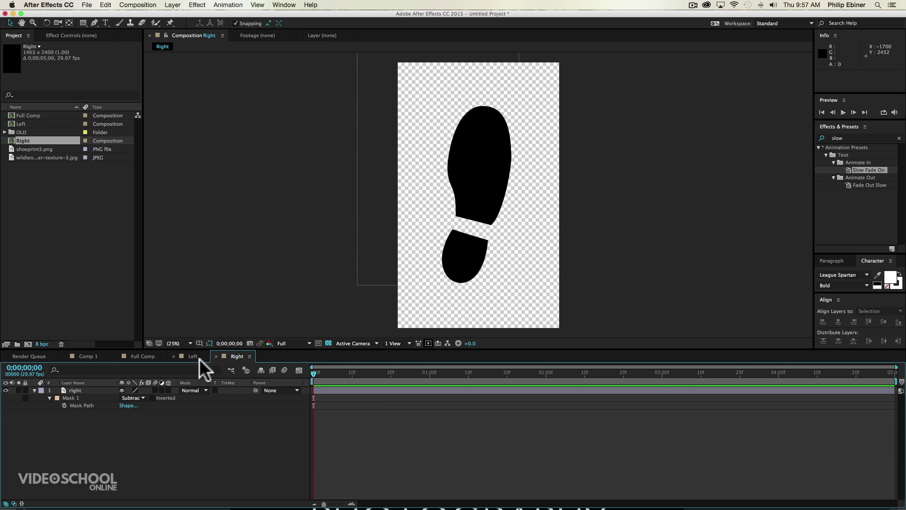
{"action": "left_click", "coordinate": [198, 355]}
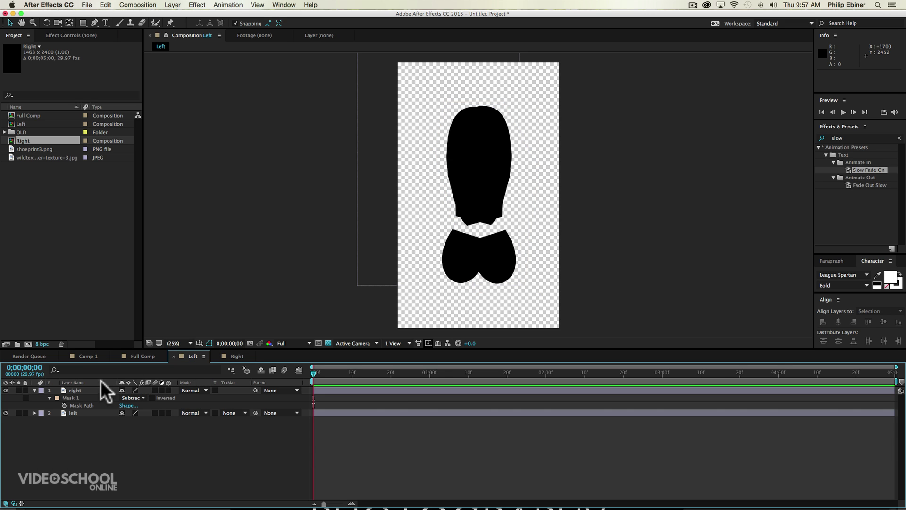
{"action": "left_click", "coordinate": [83, 390]}
{"action": "key", "text": "BackSpace"}
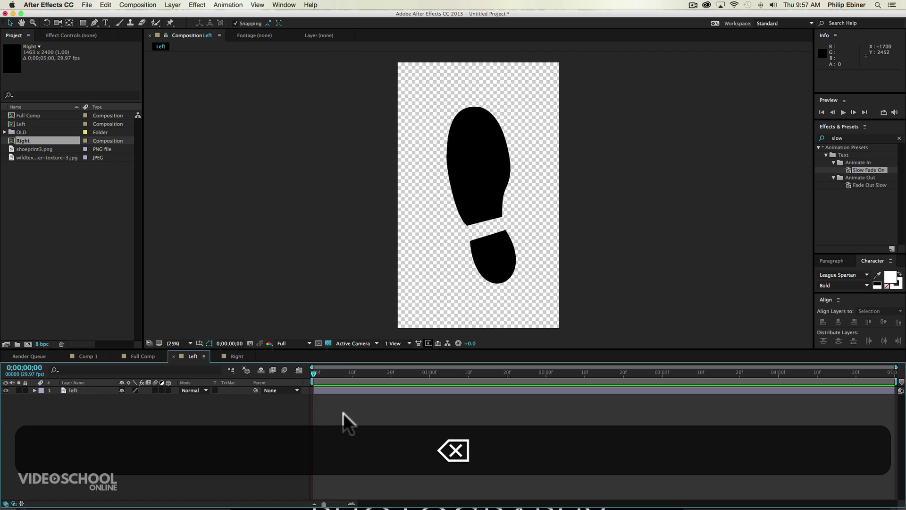
Return to the Full Comp paper-texture composition.
{"action": "left_click", "coordinate": [693, 6]}
{"action": "left_click", "coordinate": [643, 6]}
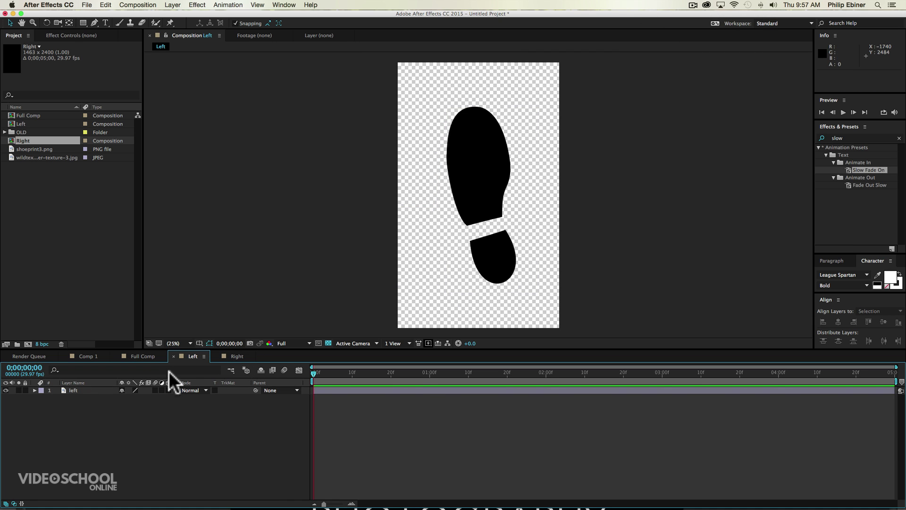
{"action": "left_click", "coordinate": [144, 356]}
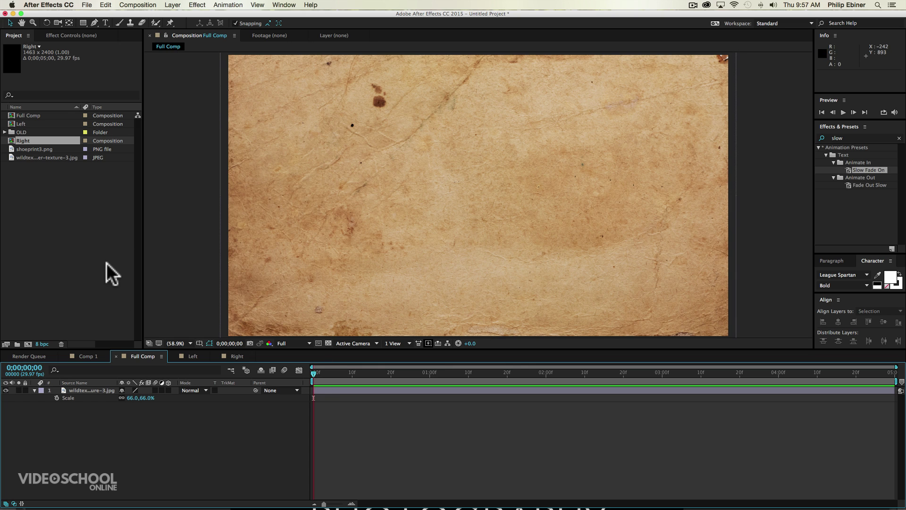
Create Comp 2 at 700×1080 and turn on the transparency checkerboard grid.
{"action": "left_click", "coordinate": [28, 343]}
{"action": "left_click", "coordinate": [340, 160]}
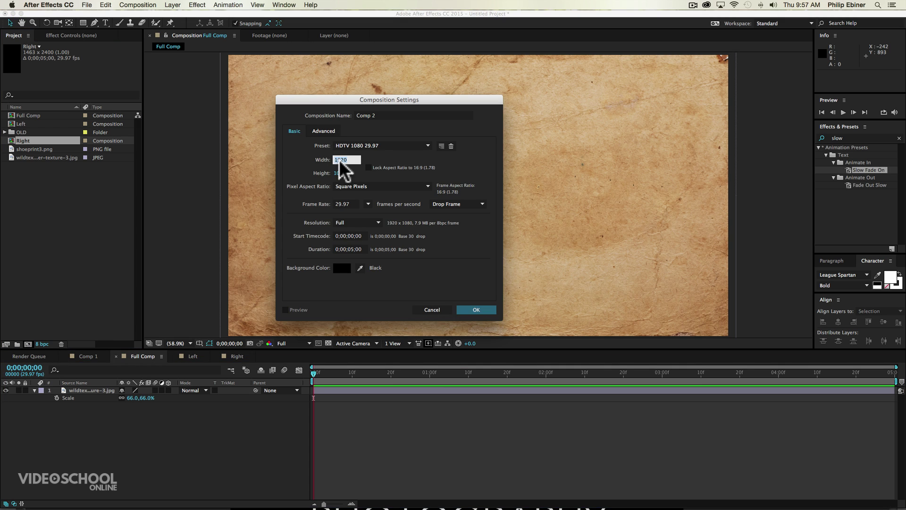
{"action": "type", "text": "700"}
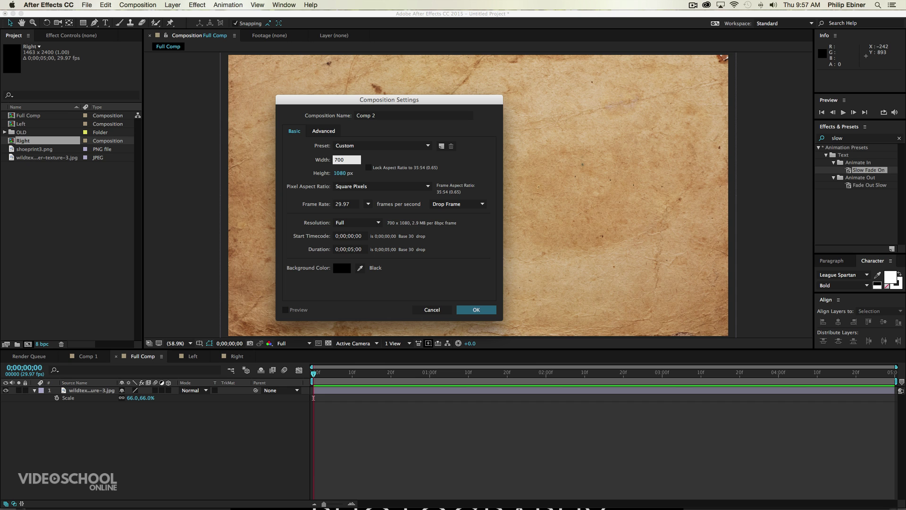
{"action": "key", "text": "Return"}
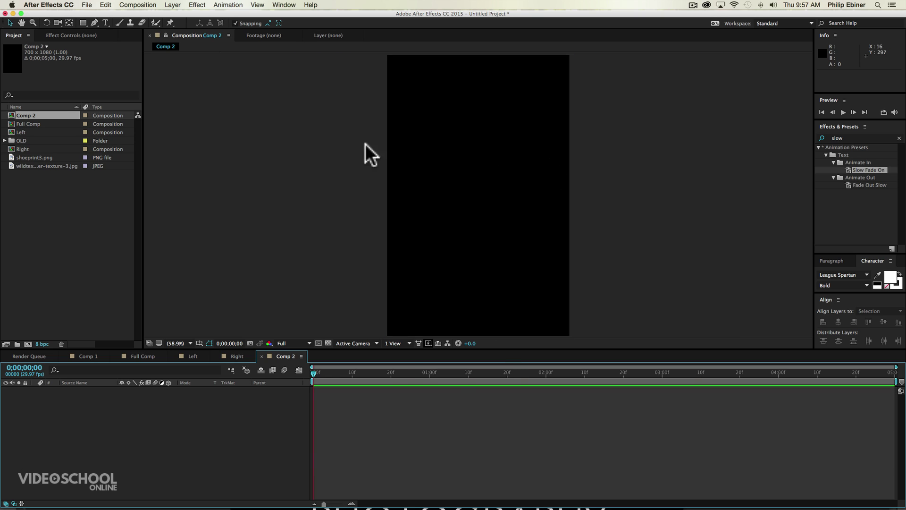
{"action": "left_click", "coordinate": [328, 342]}
{"action": "left_click", "coordinate": [471, 423]}
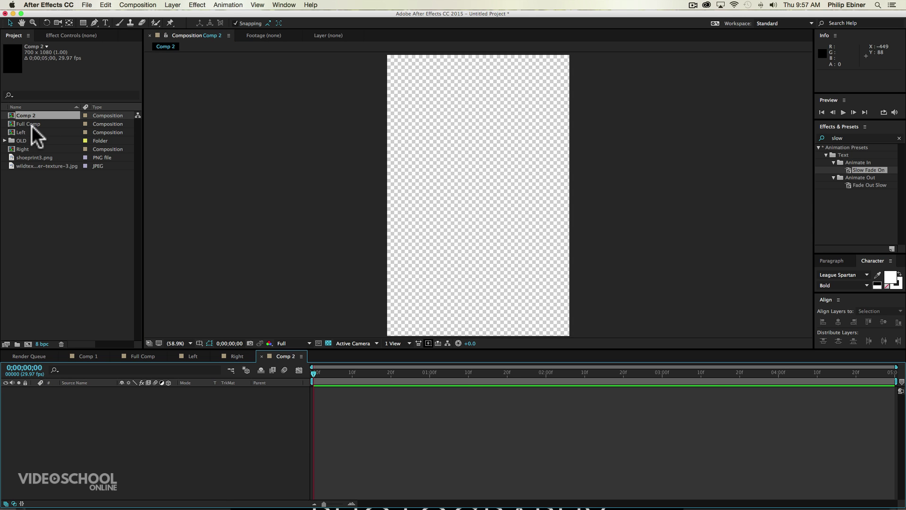
Add the Left and Right compositions to Comp 2 and scale both to 8%.
{"action": "left_click", "coordinate": [20, 132]}
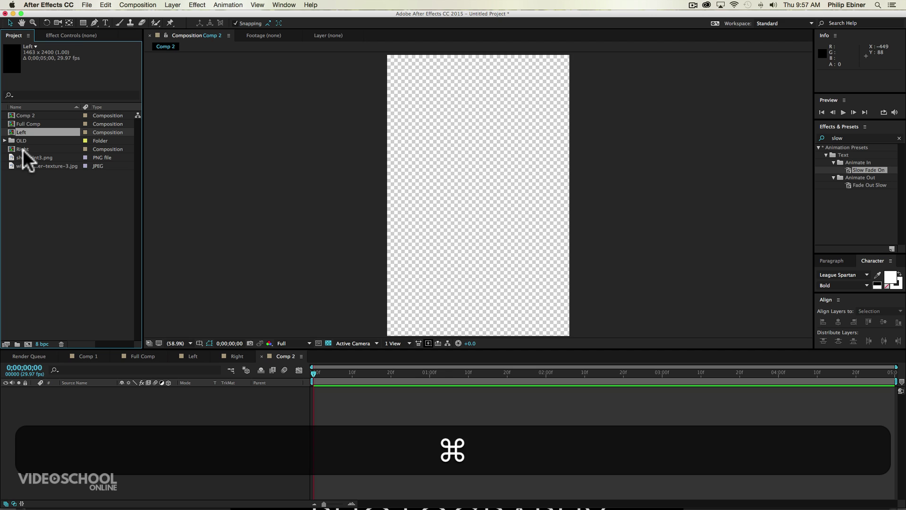
{"action": "left_click", "coordinate": [23, 149], "text": "super"}
{"action": "left_click_drag", "start_coordinate": [23, 149], "coordinate": [281, 448]}
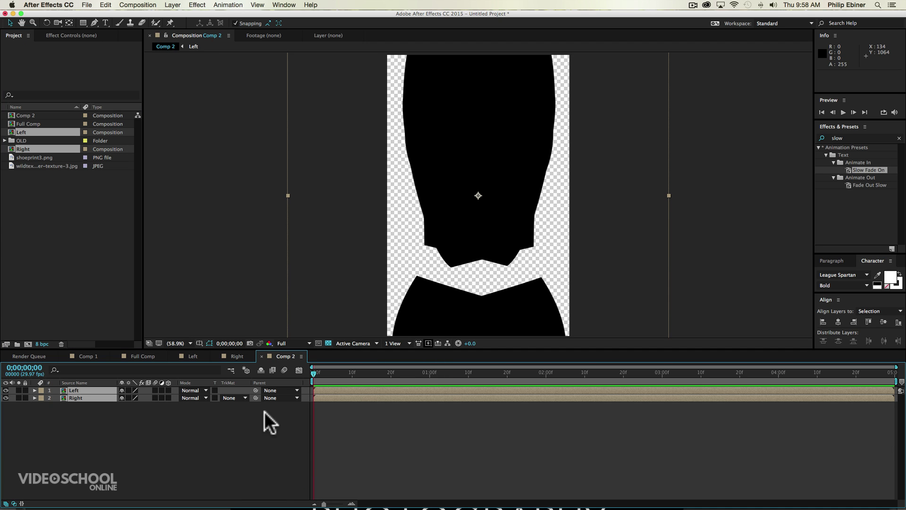
{"action": "key", "text": "s"}
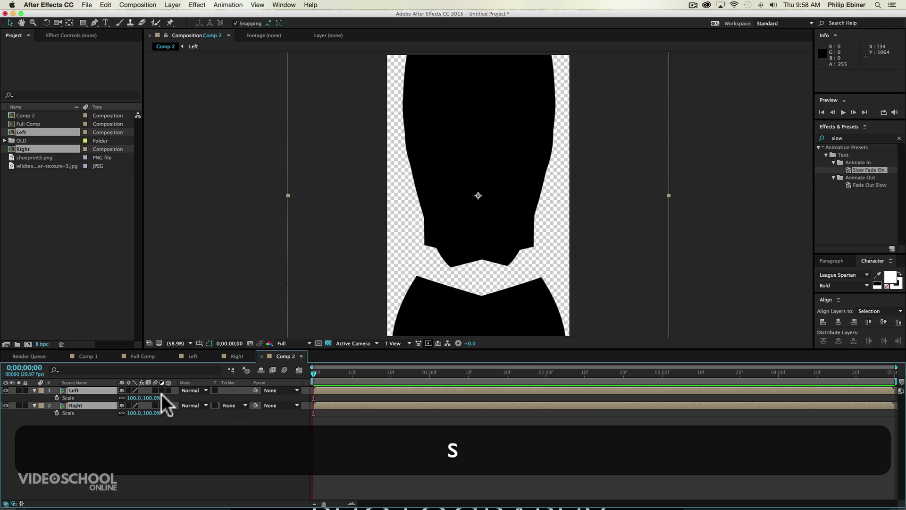
{"action": "left_click_drag", "start_coordinate": [159, 398], "coordinate": [110, 400]}
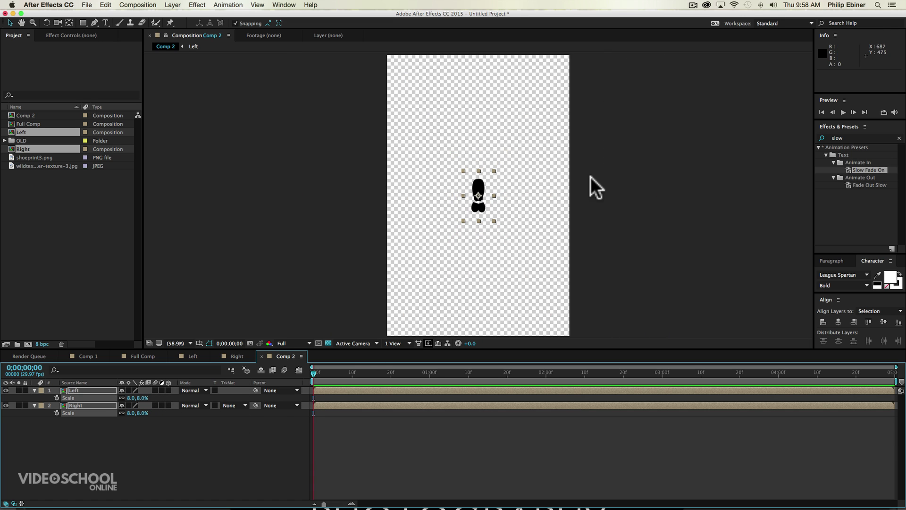
Position the two shoeprints side by side near the bottom of the frame.
{"action": "left_click", "coordinate": [614, 185]}
{"action": "left_click_drag", "start_coordinate": [481, 188], "coordinate": [440, 306]}
{"action": "left_click_drag", "start_coordinate": [479, 199], "coordinate": [468, 283]}
{"action": "key", "text": "shift+Right"}
{"action": "key", "text": "shift+Right"}
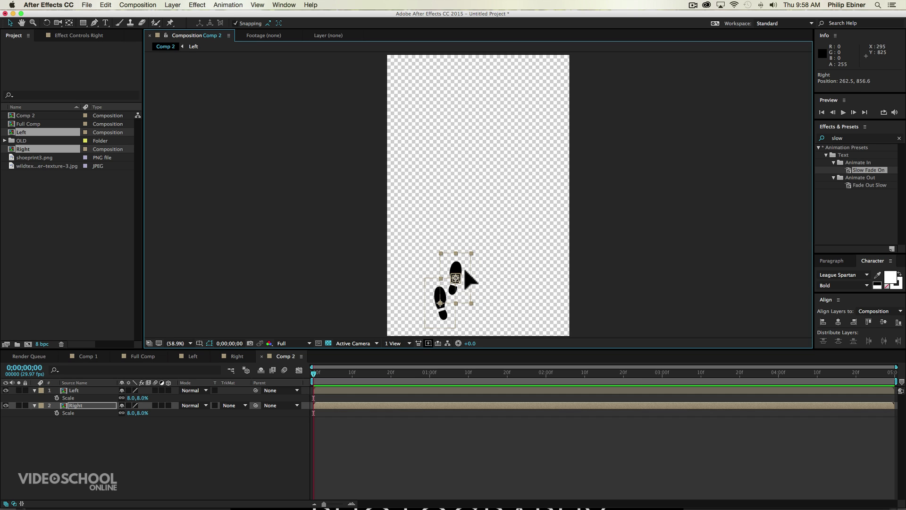
{"action": "key", "text": "shift+Up"}
{"action": "key", "text": "Up"}
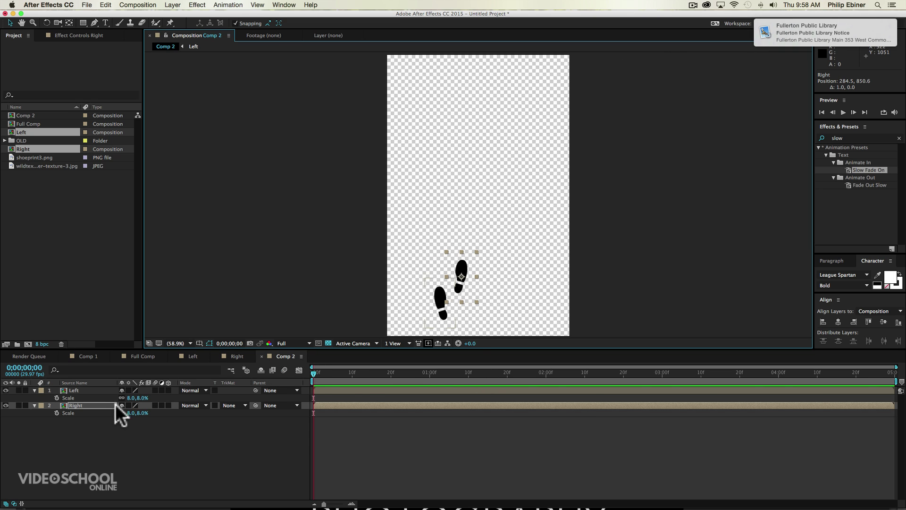
Stack Right above Left and keyframe Left's opacity from 0% to 100%.
{"action": "left_click", "coordinate": [300, 371]}
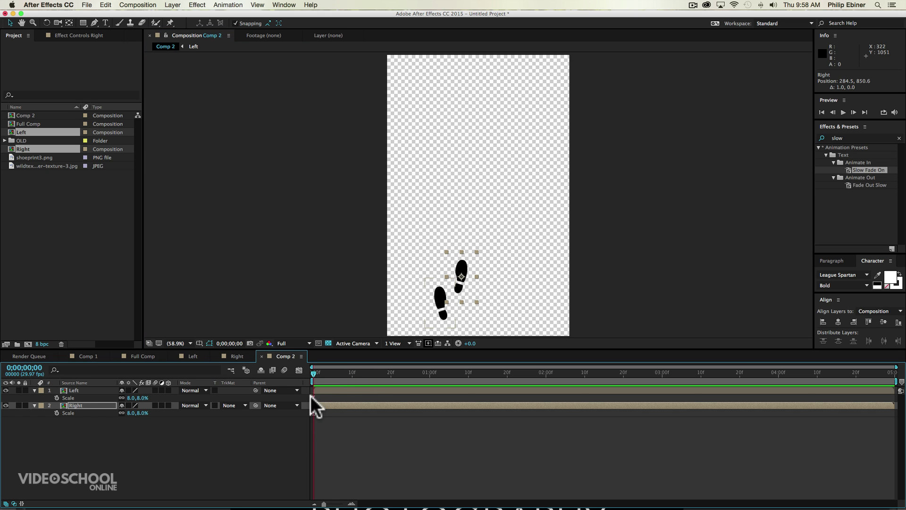
{"action": "left_click", "coordinate": [333, 406]}
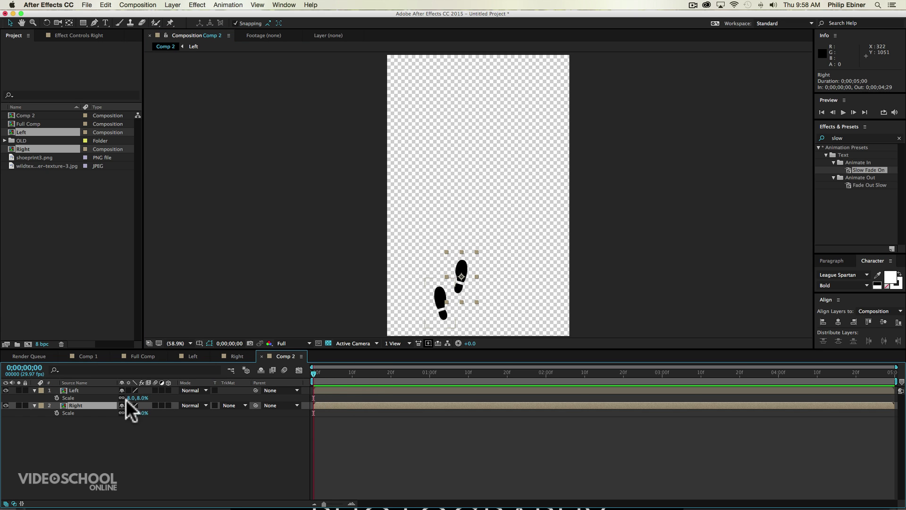
{"action": "left_click_drag", "start_coordinate": [111, 390], "coordinate": [86, 421]}
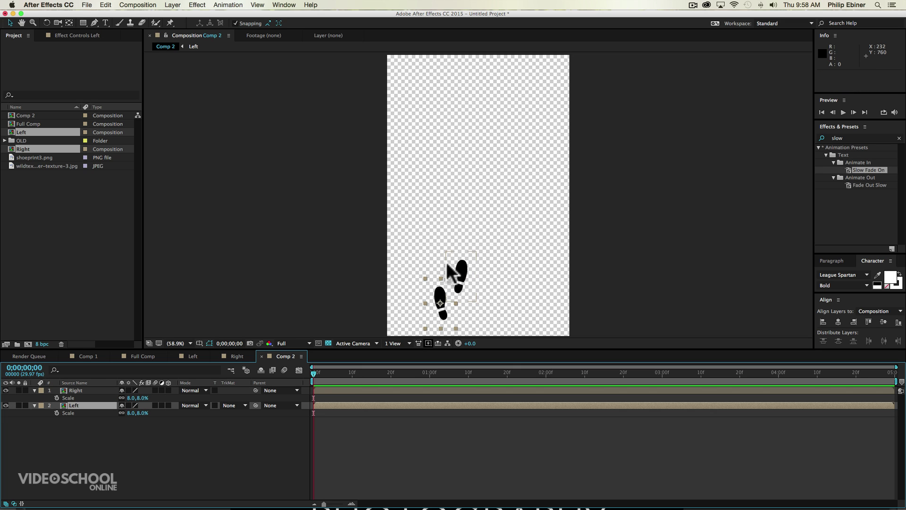
{"action": "left_click", "coordinate": [93, 403]}
{"action": "key", "text": "t"}
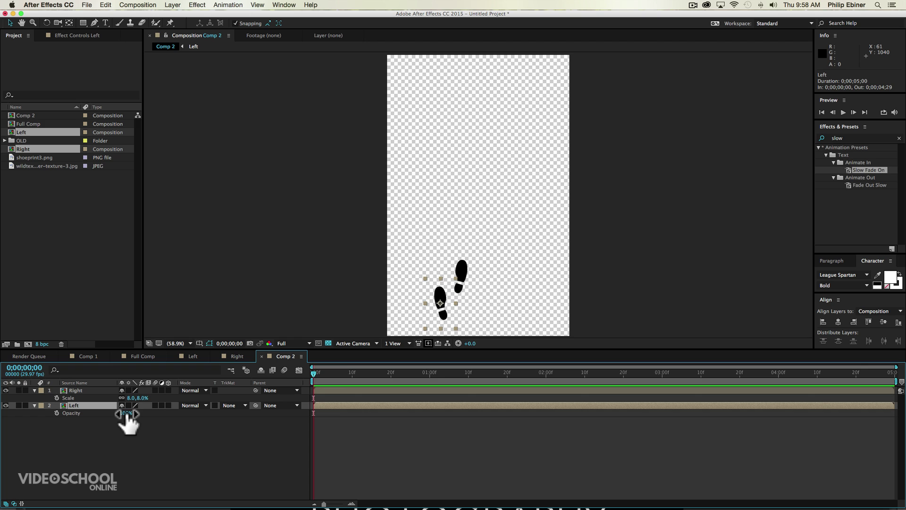
{"action": "left_click", "coordinate": [56, 413]}
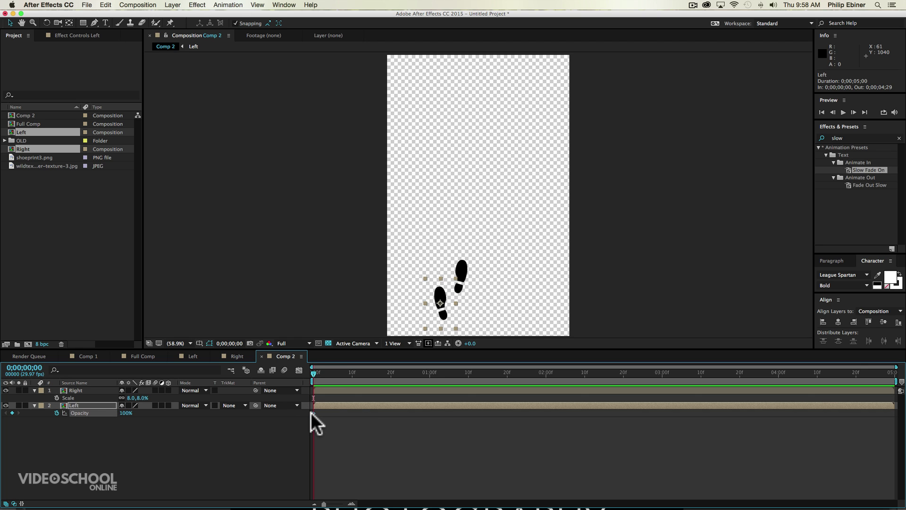
{"action": "left_click_drag", "start_coordinate": [313, 412], "coordinate": [395, 412]}
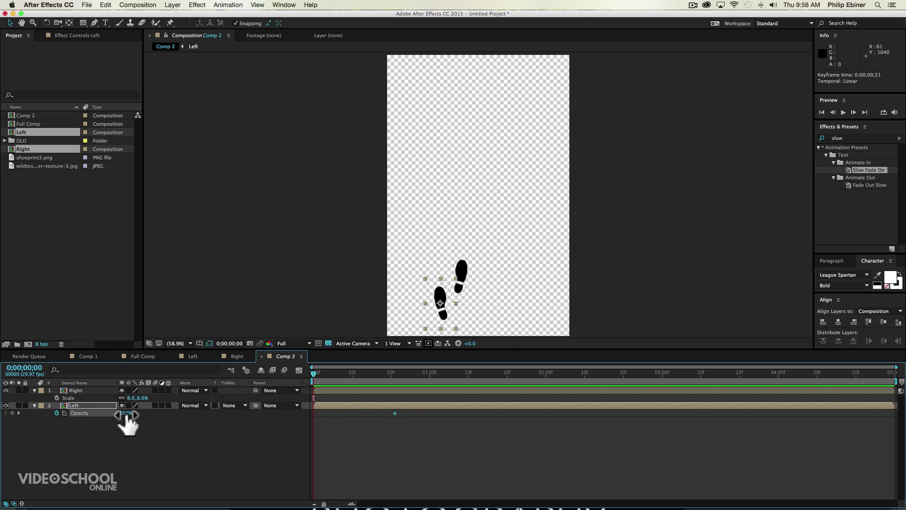
{"action": "left_click_drag", "start_coordinate": [128, 413], "coordinate": [70, 418]}
{"action": "left_click_drag", "start_coordinate": [310, 372], "coordinate": [279, 380]}
Apply Easy Ease to both opacity keyframes and preview the fade-in.
{"action": "left_click_drag", "start_coordinate": [431, 428], "coordinate": [299, 408]}
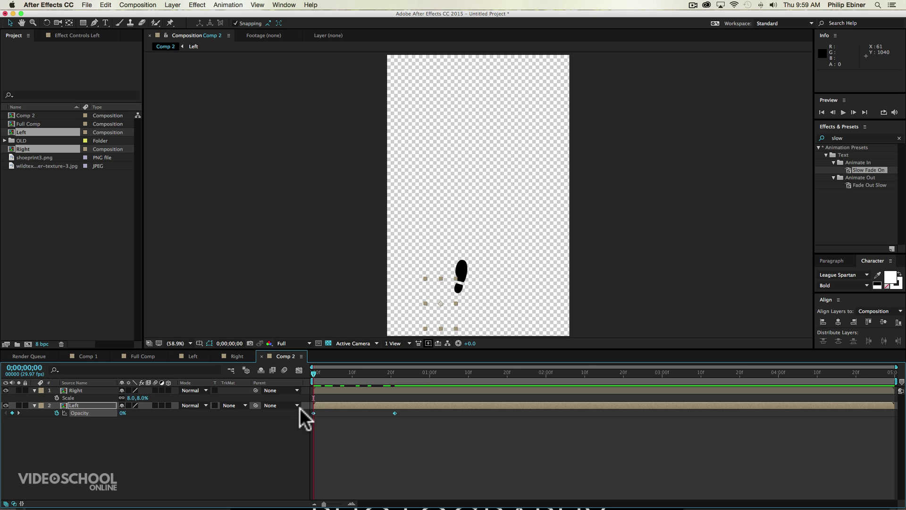
{"action": "key", "text": "F9"}
{"action": "right_click", "coordinate": [313, 413]}
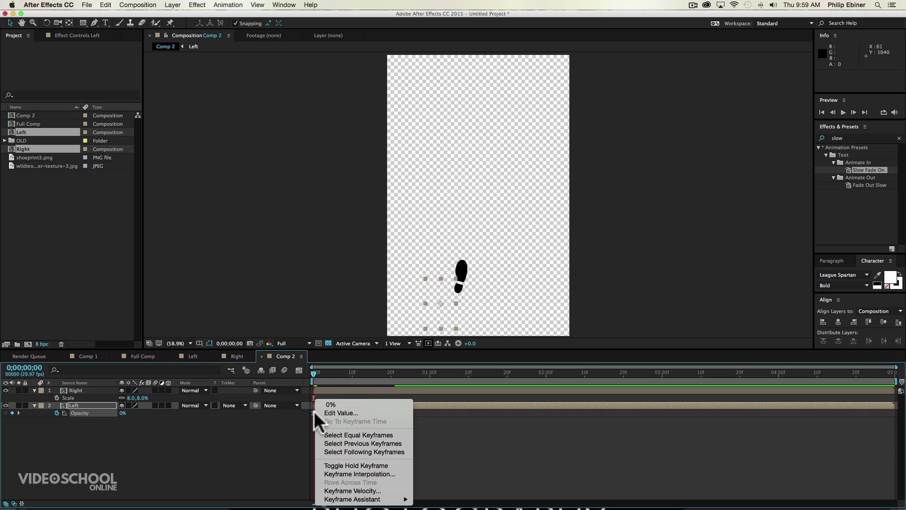
{"action": "mouse_move", "coordinate": [373, 499]}
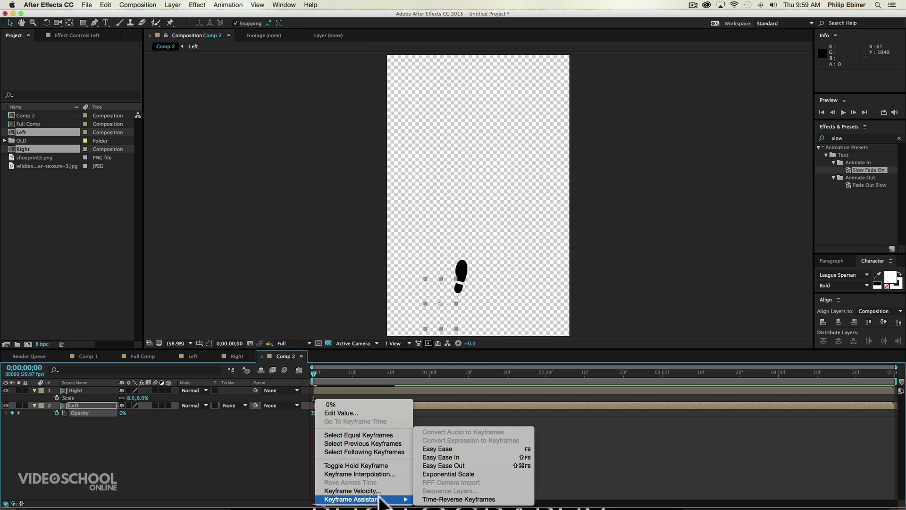
{"action": "left_click", "coordinate": [443, 456]}
{"action": "key", "text": "KP_0"}
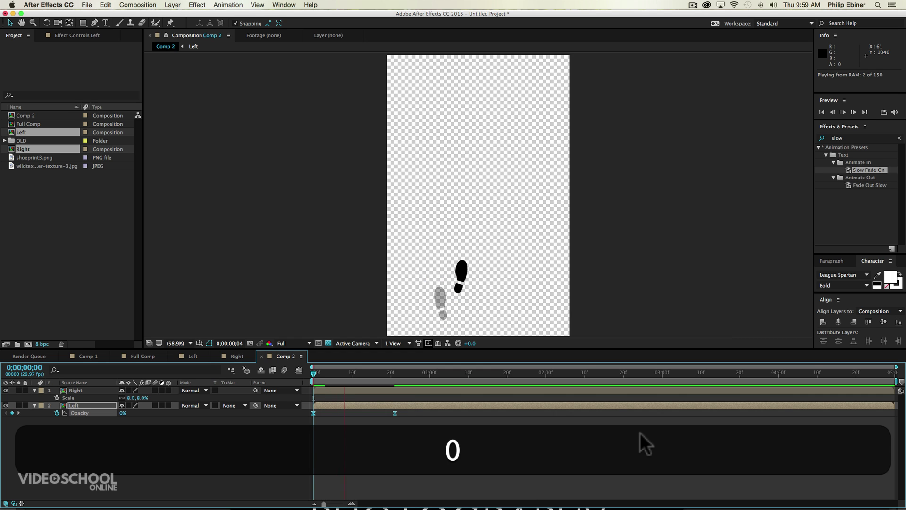
{"action": "key", "text": "space"}
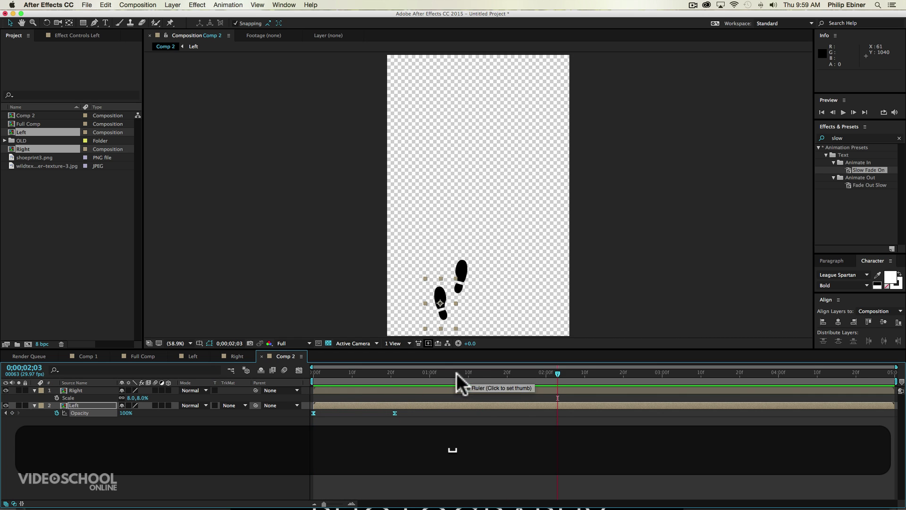
Hold Left's opacity at 100% by pasting the full-opacity keyframe at 1;23.
{"action": "left_click_drag", "start_coordinate": [457, 373], "coordinate": [517, 375]}
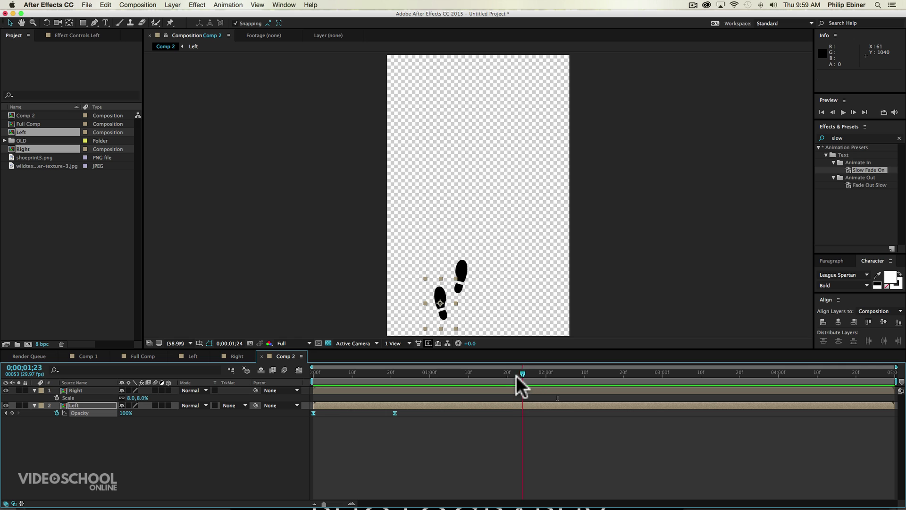
{"action": "left_click", "coordinate": [468, 463]}
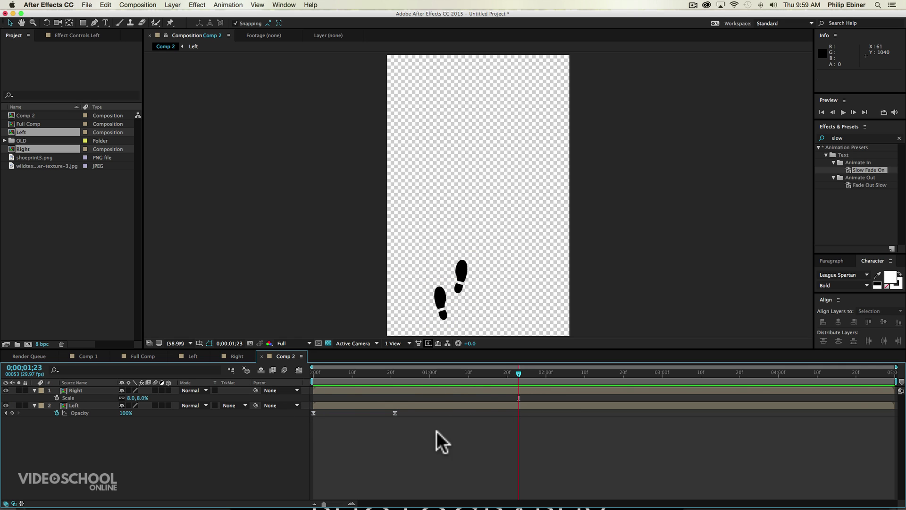
{"action": "left_click", "coordinate": [386, 412]}
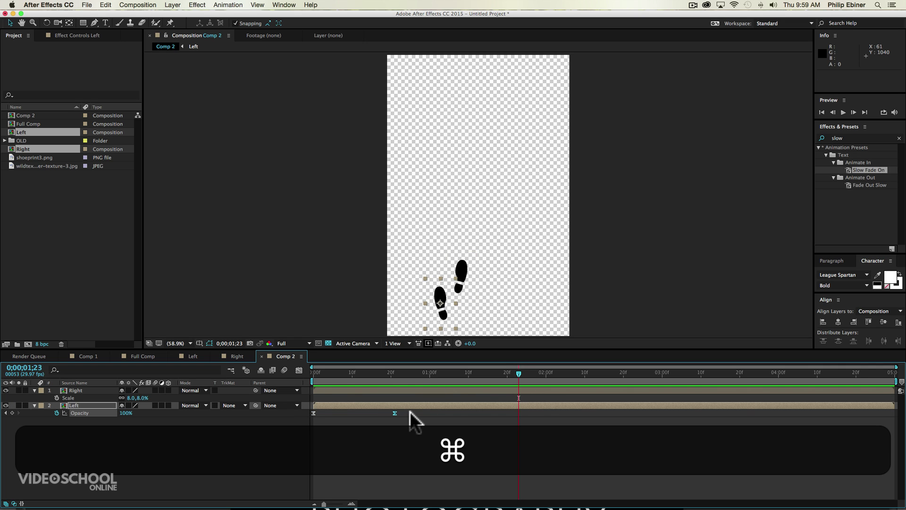
{"action": "key", "text": "super+c"}
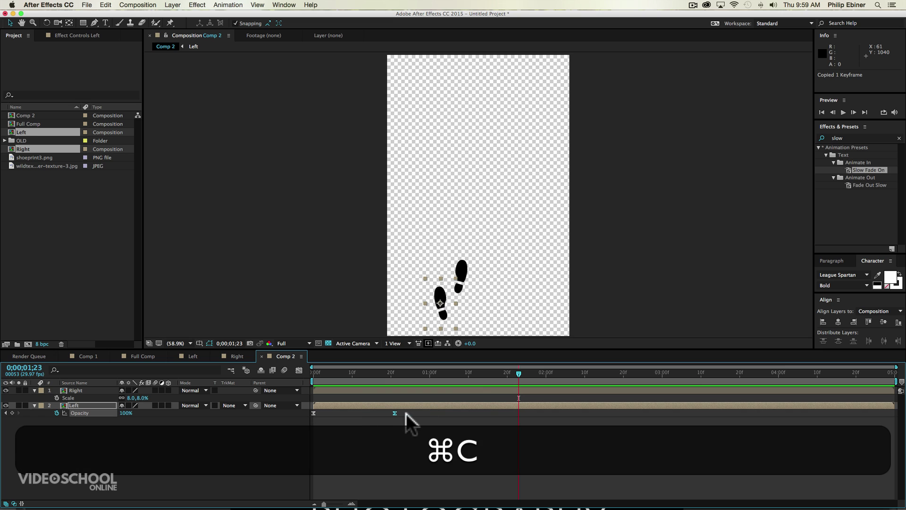
{"action": "key", "text": "super+v"}
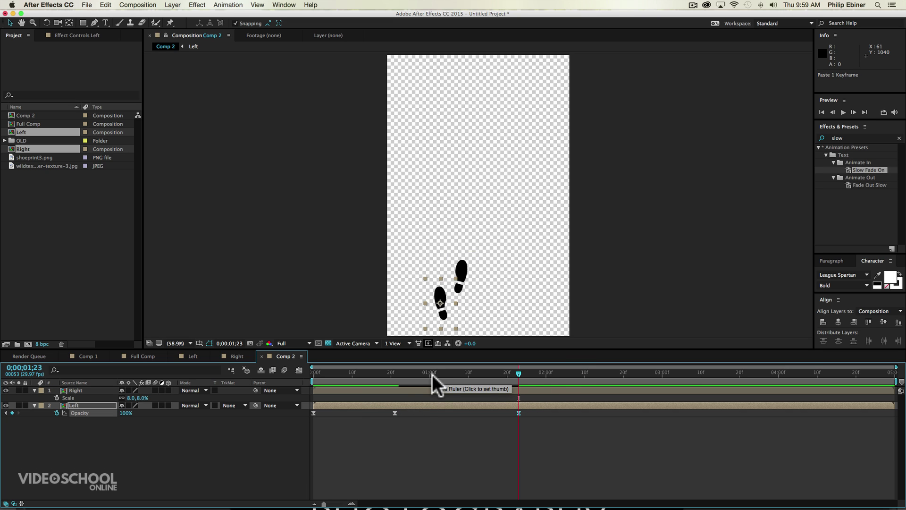
Paste the 0% opacity keyframe at 2;13 to fade out, then preview.
{"action": "left_click_drag", "start_coordinate": [562, 373], "coordinate": [588, 374]}
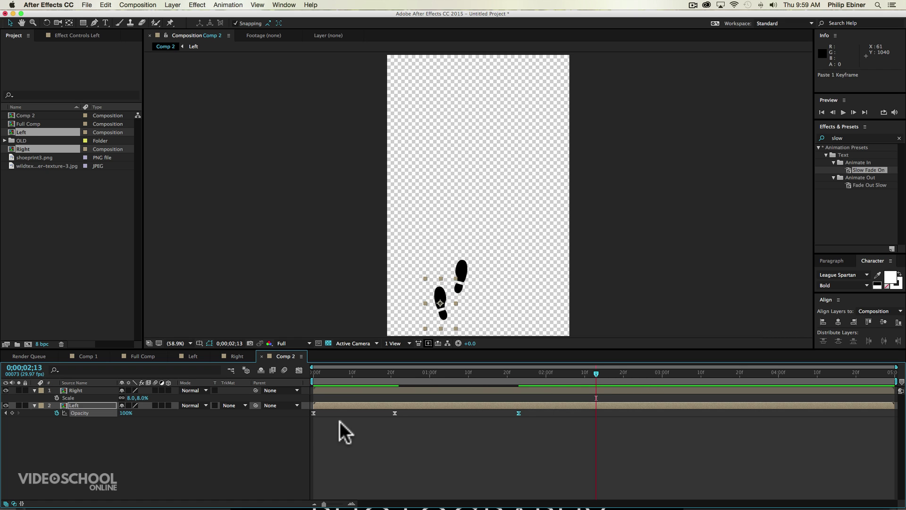
{"action": "left_click_drag", "start_coordinate": [339, 421], "coordinate": [304, 412]}
{"action": "key", "text": "super+c"}
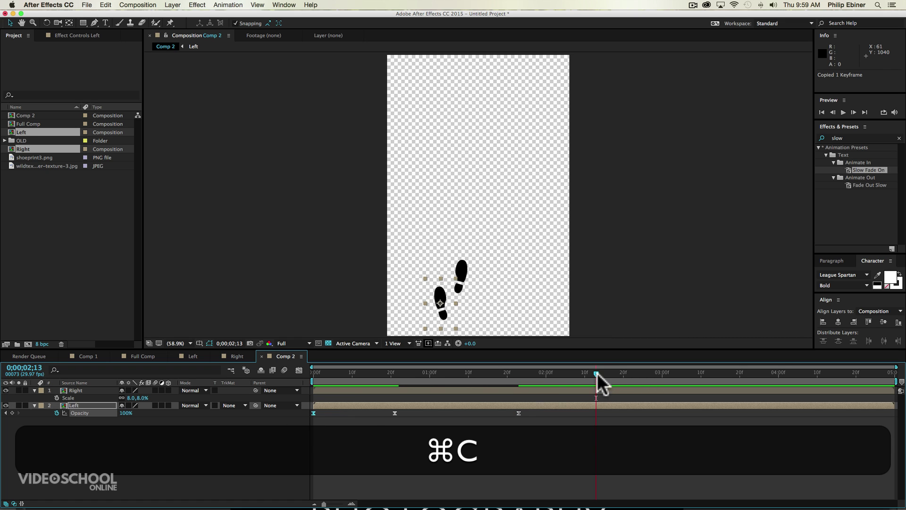
{"action": "key", "text": "super+v"}
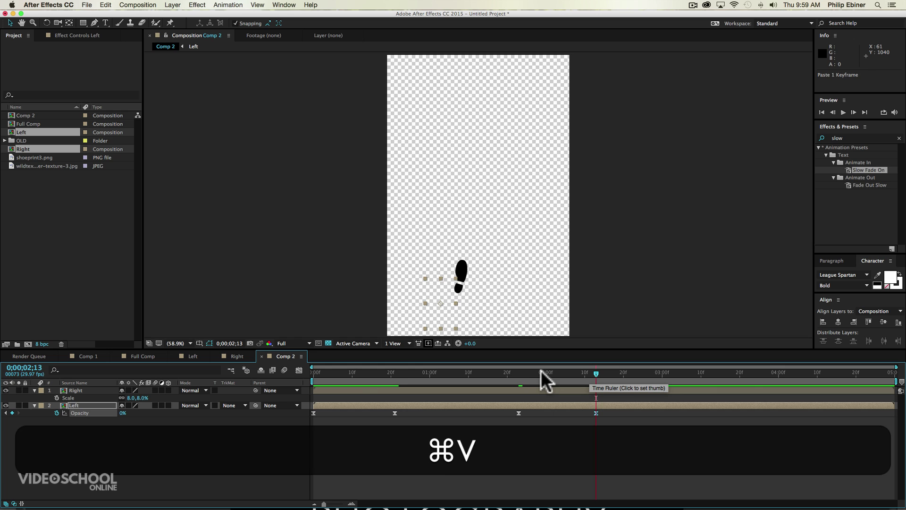
{"action": "key", "text": "KP_0"}
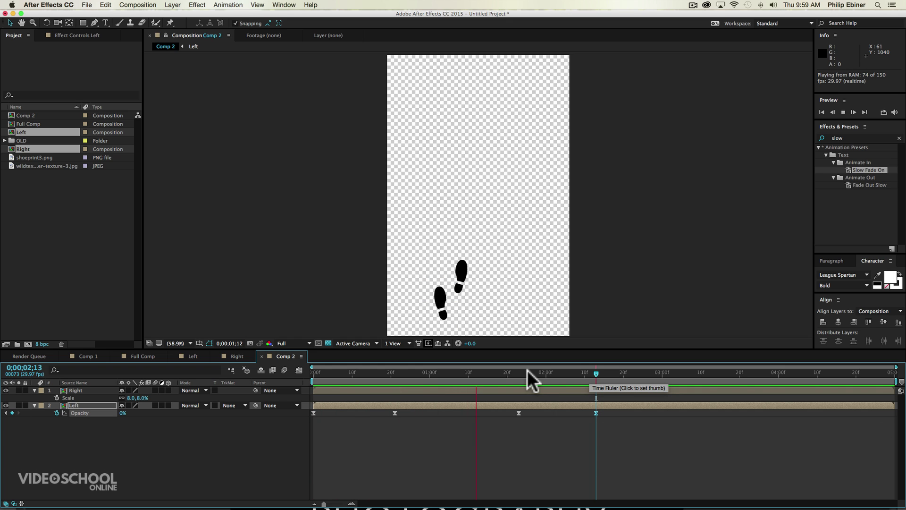
{"action": "mouse_move", "coordinate": [446, 372]}
{"action": "left_mouse_down"}
{"action": "mouse_move", "coordinate": [429, 370]}
{"action": "mouse_move", "coordinate": [446, 369]}
{"action": "left_mouse_up"}
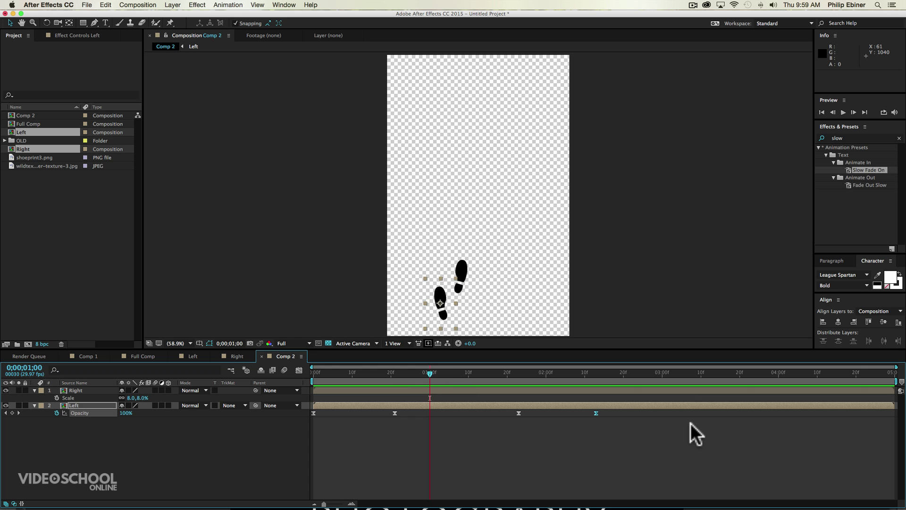
Copy the Left layer's four opacity keyframes.
{"action": "left_click_drag", "start_coordinate": [646, 436], "coordinate": [291, 406]}
{"action": "key", "text": "super+c"}
{"action": "left_click_drag", "start_coordinate": [426, 370], "coordinate": [383, 375]}
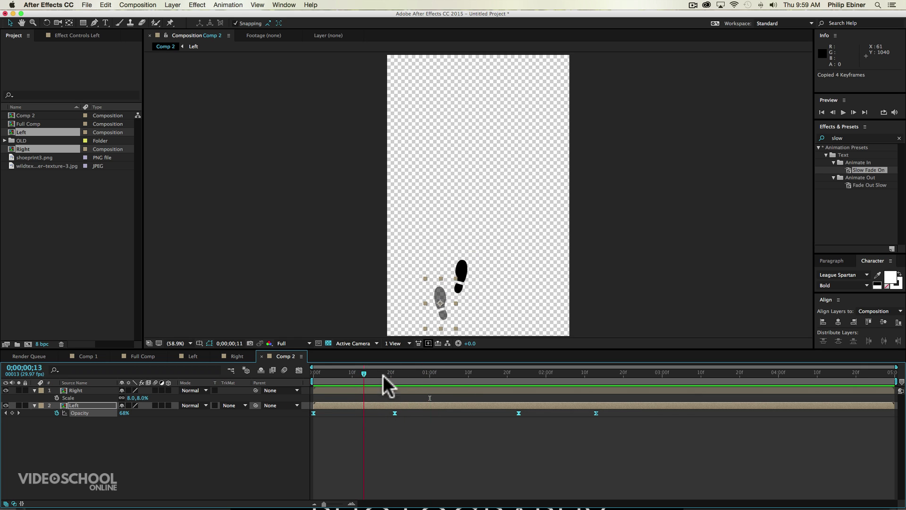
{"action": "key", "text": "space"}
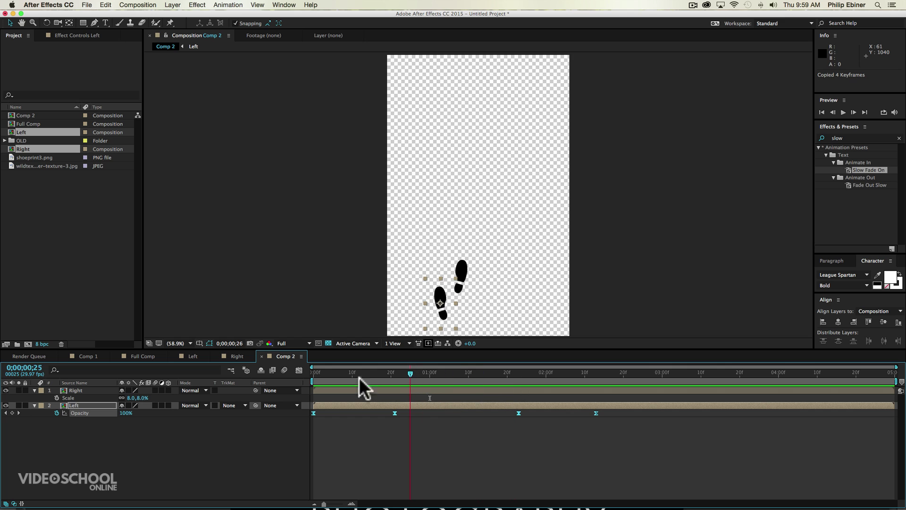
Paste the four opacity keyframes onto the Right layer at 15 frames.
{"action": "left_click", "coordinate": [81, 389]}
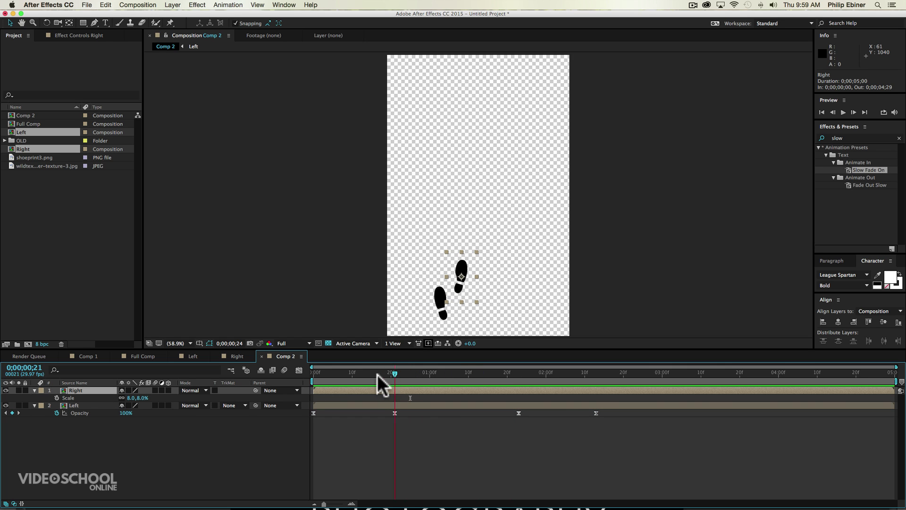
{"action": "mouse_move", "coordinate": [378, 375]}
{"action": "left_mouse_down"}
{"action": "mouse_move", "coordinate": [353, 376]}
{"action": "mouse_move", "coordinate": [427, 374]}
{"action": "mouse_move", "coordinate": [309, 377]}
{"action": "mouse_move", "coordinate": [395, 375]}
{"action": "mouse_move", "coordinate": [369, 374]}
{"action": "mouse_move", "coordinate": [373, 380]}
{"action": "left_mouse_up"}
{"action": "left_click", "coordinate": [382, 405]}
{"action": "left_click", "coordinate": [380, 389]}
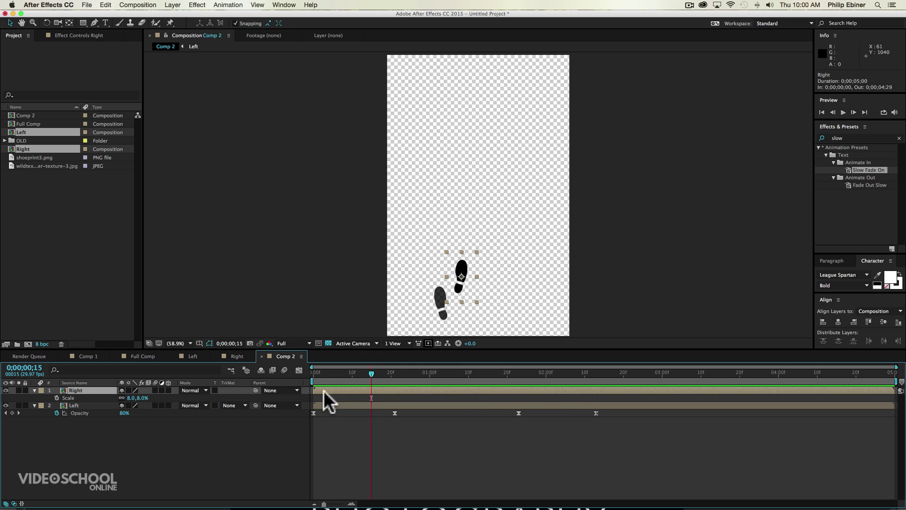
{"action": "key", "text": "super+v"}
Preview both footprints fading in and out in sequence.
{"action": "key", "text": "0"}
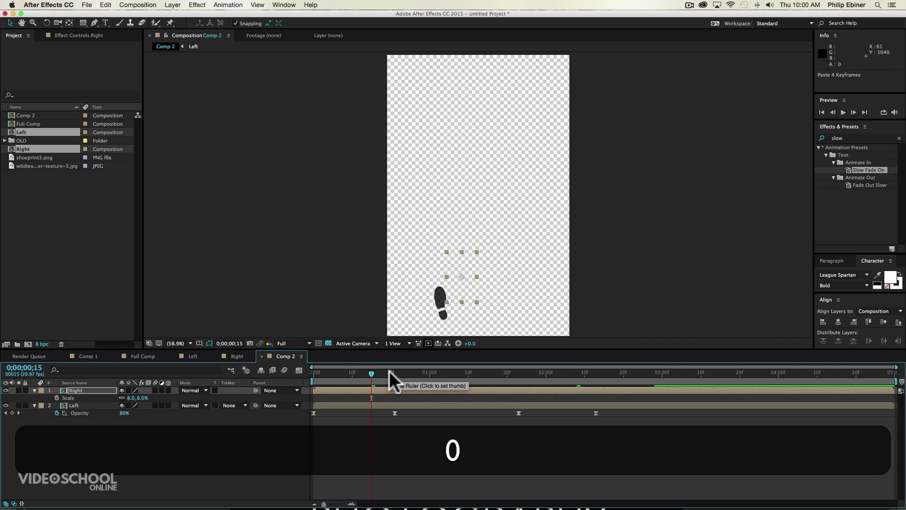
{"action": "key", "text": "space"}
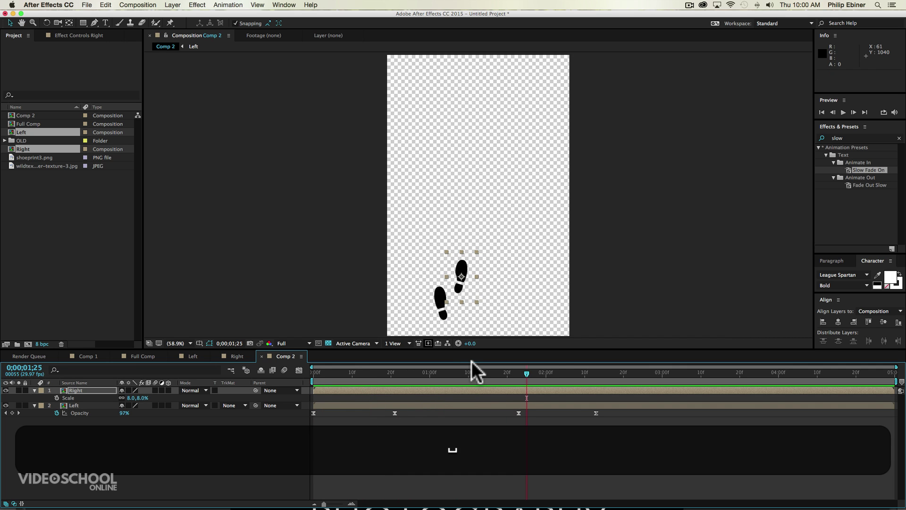
{"action": "key", "text": "0"}
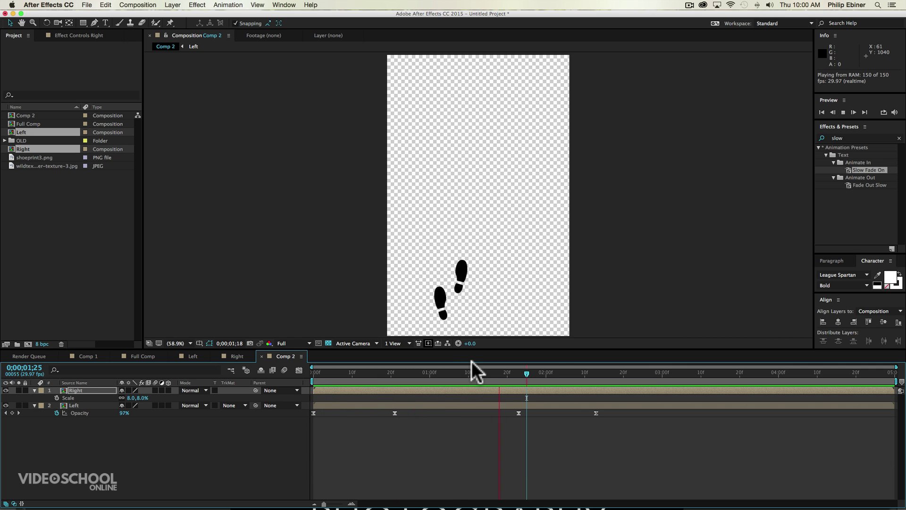
{"action": "key", "text": "space"}
{"action": "mouse_move", "coordinate": [434, 372]}
{"action": "left_mouse_down"}
{"action": "mouse_move", "coordinate": [445, 371]}
{"action": "mouse_move", "coordinate": [437, 373]}
{"action": "left_mouse_up"}
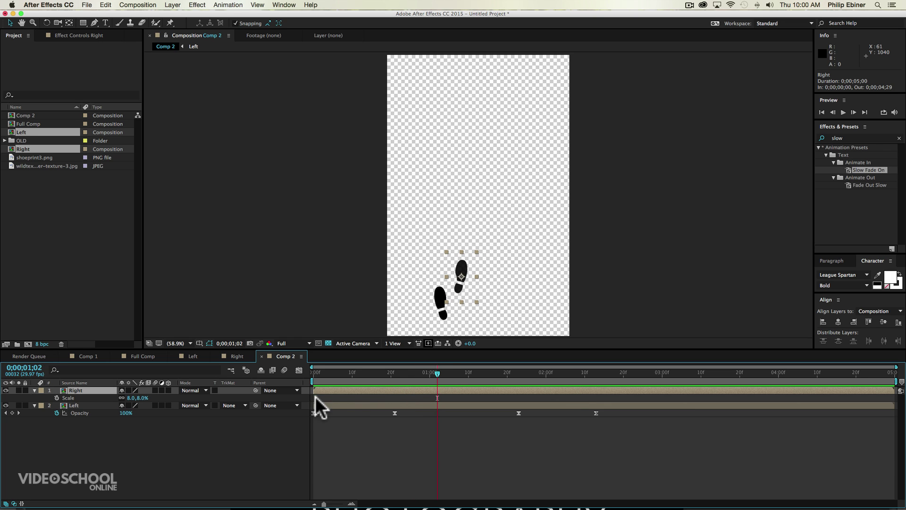
Duplicate the Right/Left footprint pair and move the copies up above the first prints.
{"action": "left_click", "coordinate": [70, 407]}
{"action": "left_click", "coordinate": [83, 390], "text": "shift"}
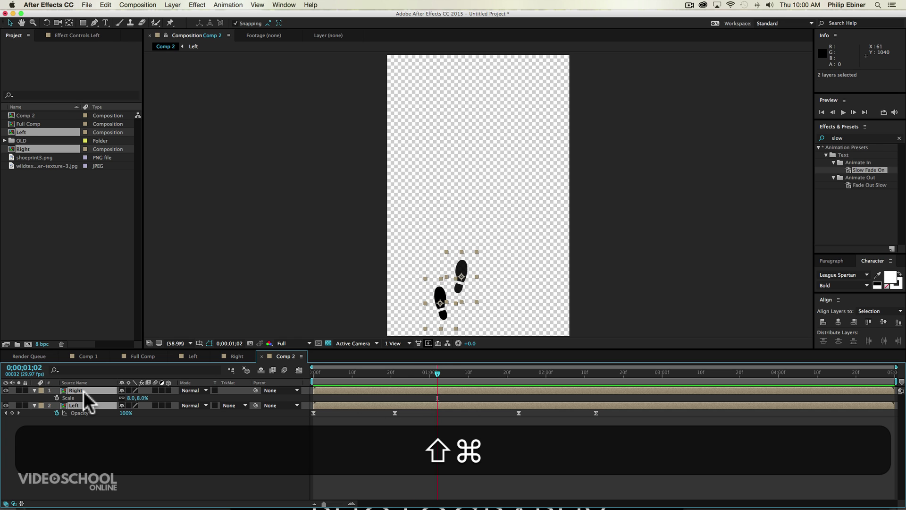
{"action": "key", "text": "super+d"}
{"action": "mouse_move", "coordinate": [84, 392]}
{"action": "left_mouse_down"}
{"action": "mouse_move", "coordinate": [75, 409]}
{"action": "mouse_move", "coordinate": [78, 397]}
{"action": "left_mouse_up"}
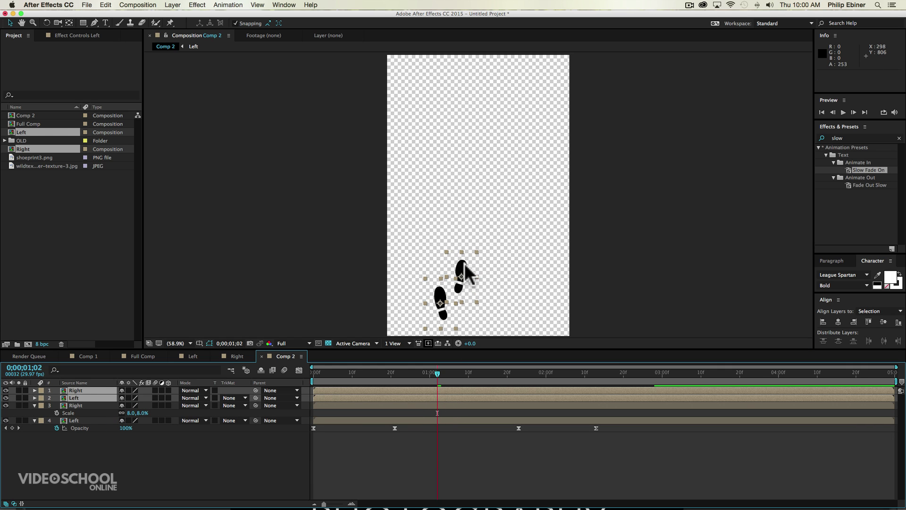
{"action": "left_click_drag", "start_coordinate": [463, 263], "coordinate": [461, 217]}
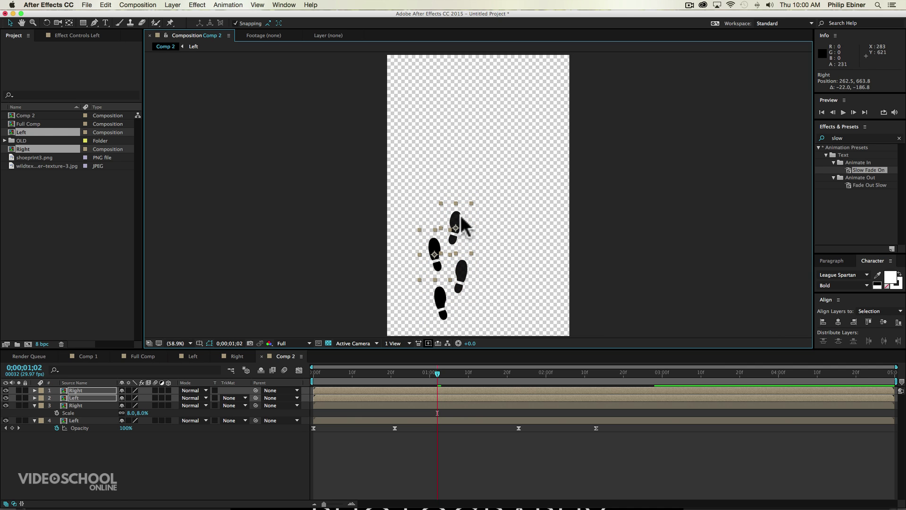
{"action": "key", "text": "Up"}
{"action": "key", "text": "Up"}
{"action": "key", "text": "Up"}
{"action": "key", "text": "Up"}
{"action": "key", "text": "Up"}
{"action": "key", "text": "Up"}
{"action": "key", "text": "Up"}
{"action": "key", "text": "Up"}
{"action": "key", "text": "Up"}
{"action": "key", "text": "Up"}
{"action": "key", "text": "Up"}
{"action": "key", "text": "Up"}
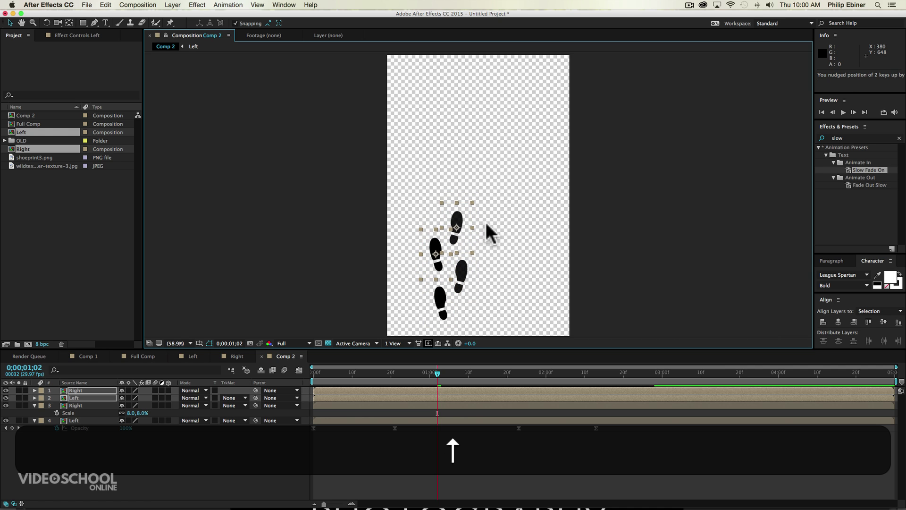
{"action": "key", "text": "Right"}
{"action": "key", "text": "Right"}
{"action": "key", "text": "Right"}
{"action": "key", "text": "Right"}
{"action": "key", "text": "Right"}
{"action": "key", "text": "Right"}
{"action": "key", "text": "Right"}
{"action": "key", "text": "Right"}
{"action": "key", "text": "Right"}
{"action": "key", "text": "Right"}
{"action": "key", "text": "Right"}
{"action": "key", "text": "Right"}
{"action": "key", "text": "Right"}
{"action": "key", "text": "Left"}
{"action": "key", "text": "Left"}
{"action": "key", "text": "Left"}
{"action": "key", "text": "Left"}
{"action": "key", "text": "Left"}
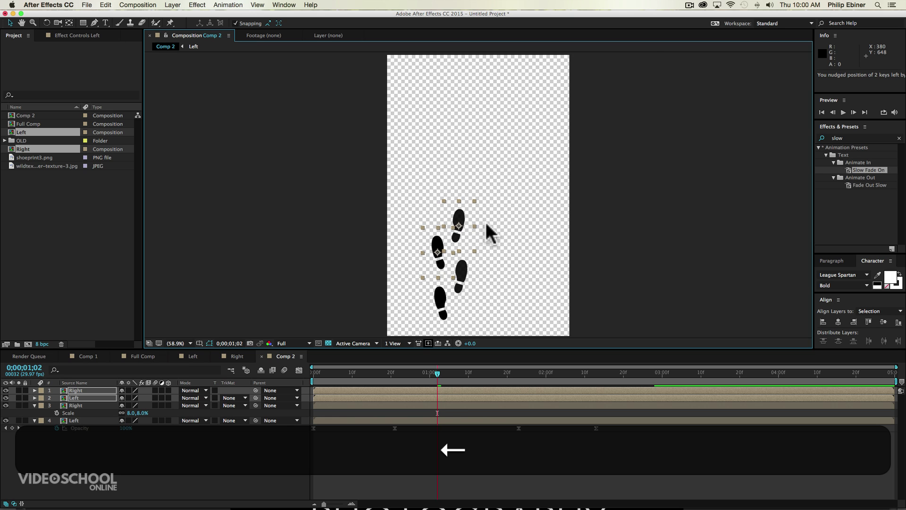
{"action": "left_click", "coordinate": [452, 461]}
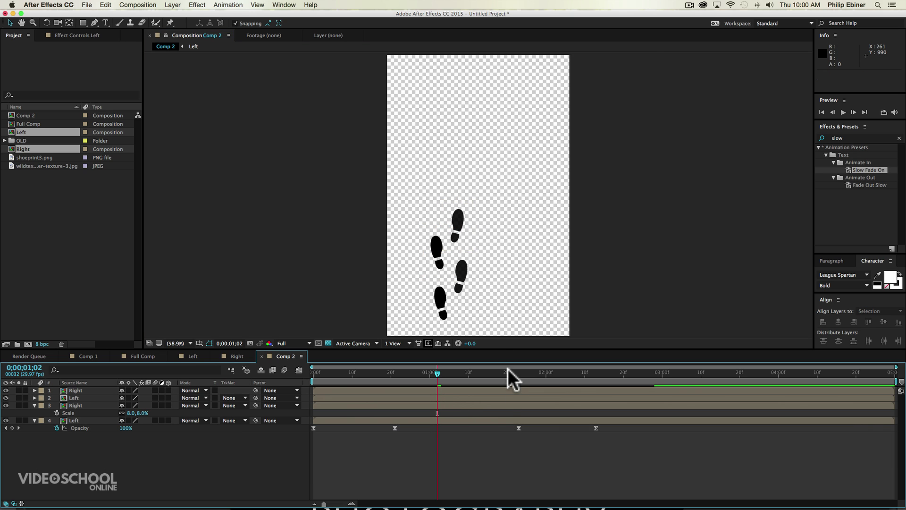
Duplicate the top pair again, put it atop the layer stack, and shift it higher.
{"action": "left_click", "coordinate": [432, 395]}
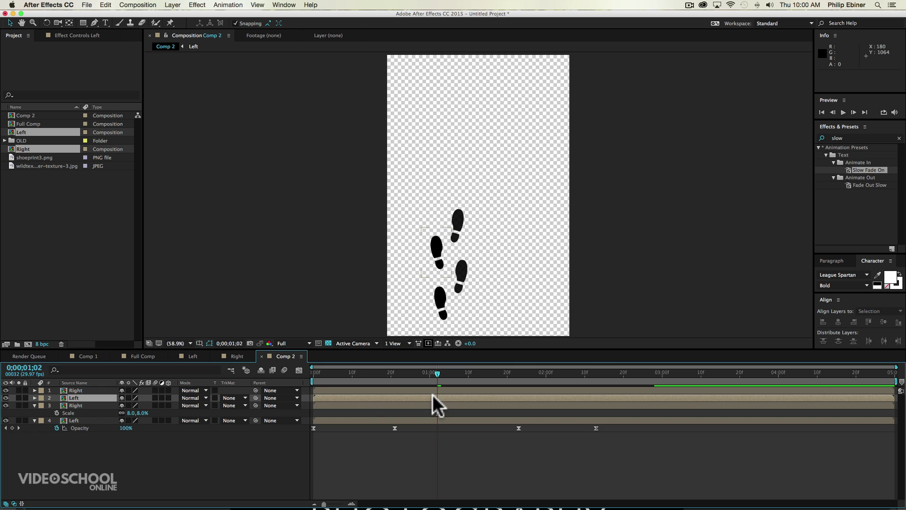
{"action": "left_click", "coordinate": [438, 387], "text": "shift"}
{"action": "key", "text": "shift+super+d"}
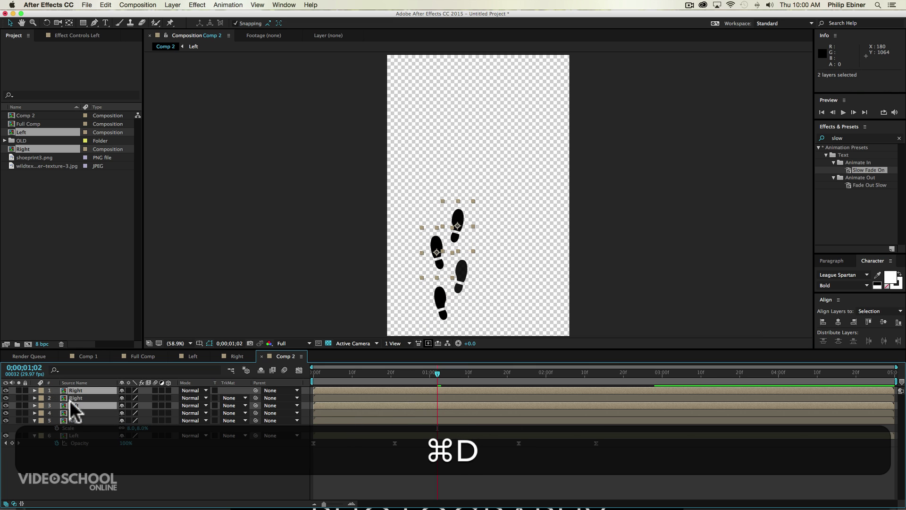
{"action": "left_click_drag", "start_coordinate": [72, 400], "coordinate": [77, 392]}
{"action": "key", "text": "shift+Up"}
{"action": "key", "text": "shift+Up"}
{"action": "key", "text": "shift+Up"}
{"action": "key", "text": "shift+Up"}
{"action": "key", "text": "shift+Up"}
{"action": "key", "text": "shift+Up"}
{"action": "key", "text": "shift+Up"}
{"action": "key", "text": "shift+Up"}
{"action": "key", "text": "shift+Up"}
{"action": "key", "text": "shift+Up"}
{"action": "key", "text": "shift+Up"}
{"action": "key", "text": "shift+Up"}
{"action": "key", "text": "shift+Up"}
{"action": "key", "text": "shift+Up"}
{"action": "key", "text": "shift+Up"}
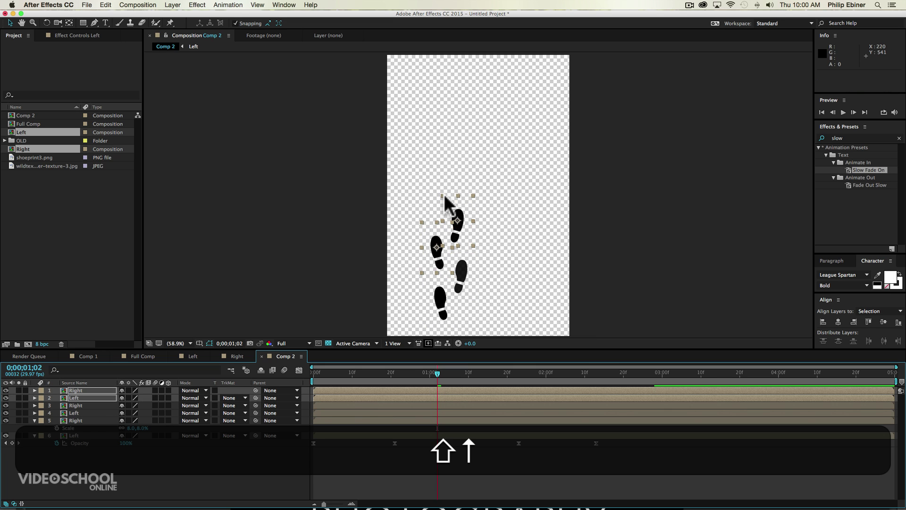
{"action": "key", "text": "shift+Up"}
{"action": "key", "text": "shift+Up"}
{"action": "key", "text": "shift+Up"}
{"action": "key", "text": "shift+Up"}
{"action": "key", "text": "shift+Up"}
{"action": "key", "text": "shift+Up"}
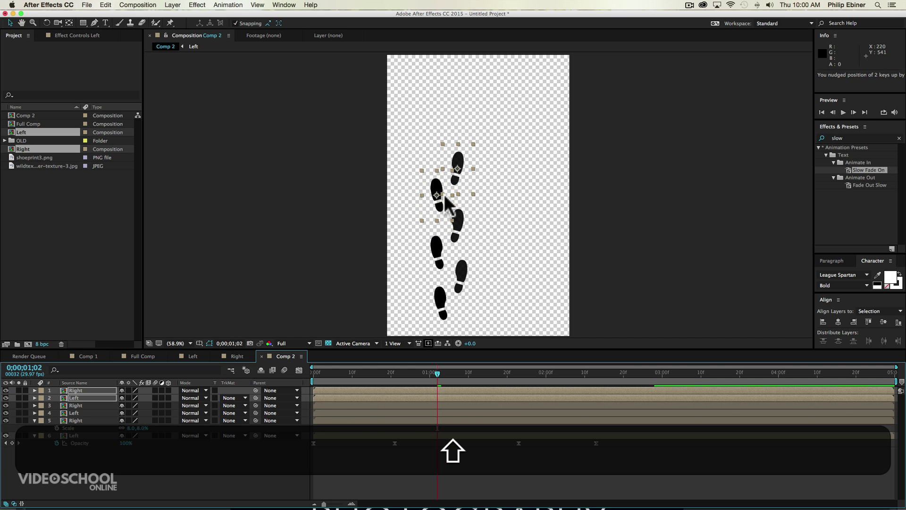
Nudge the newest pair down slightly and rotate both prints to 7°.
{"action": "key", "text": "shift+Down"}
{"action": "key", "text": "shift+Down"}
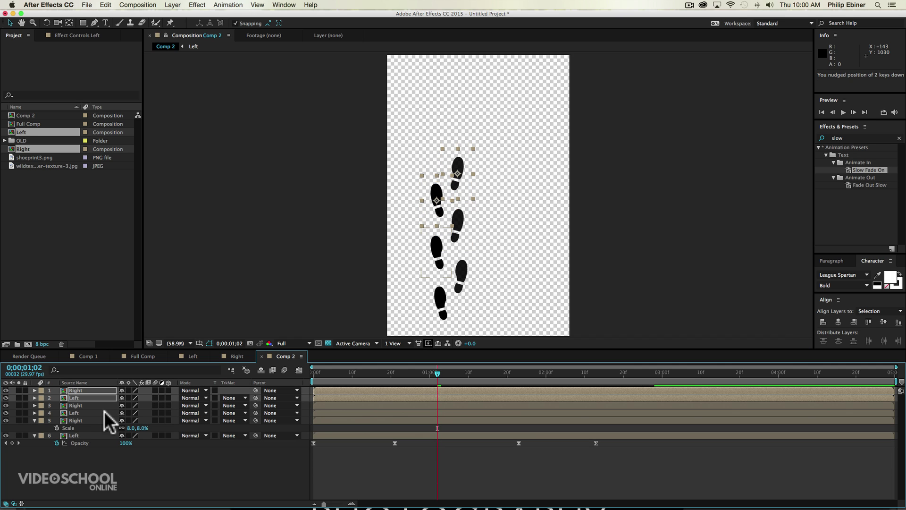
{"action": "key", "text": "r"}
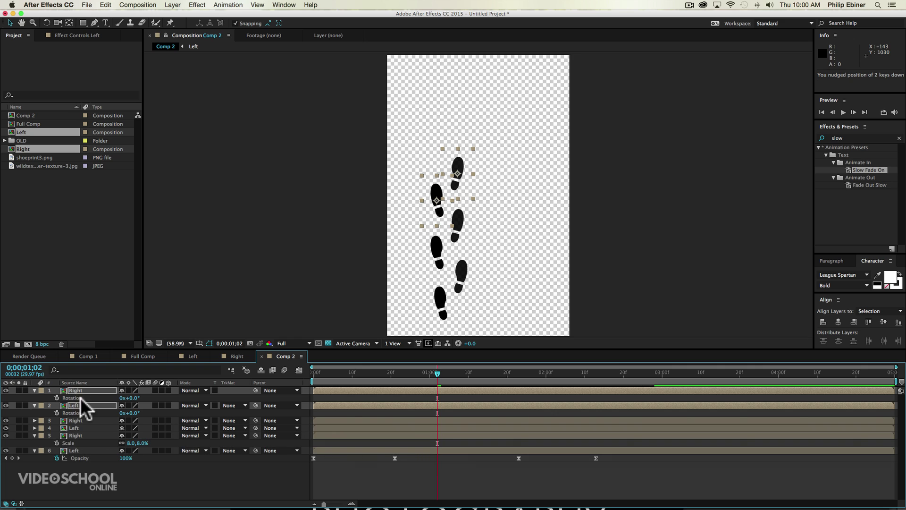
{"action": "left_click", "coordinate": [137, 395]}
{"action": "left_click", "coordinate": [76, 391]}
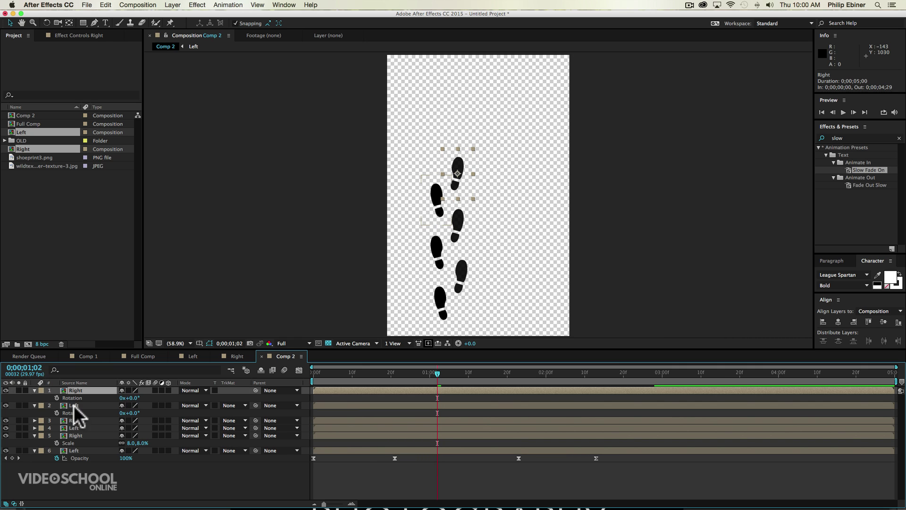
{"action": "left_click", "coordinate": [104, 403], "text": "shift"}
{"action": "left_click", "coordinate": [131, 398]}
{"action": "type", "text": "7"}
{"action": "key", "text": "Return"}
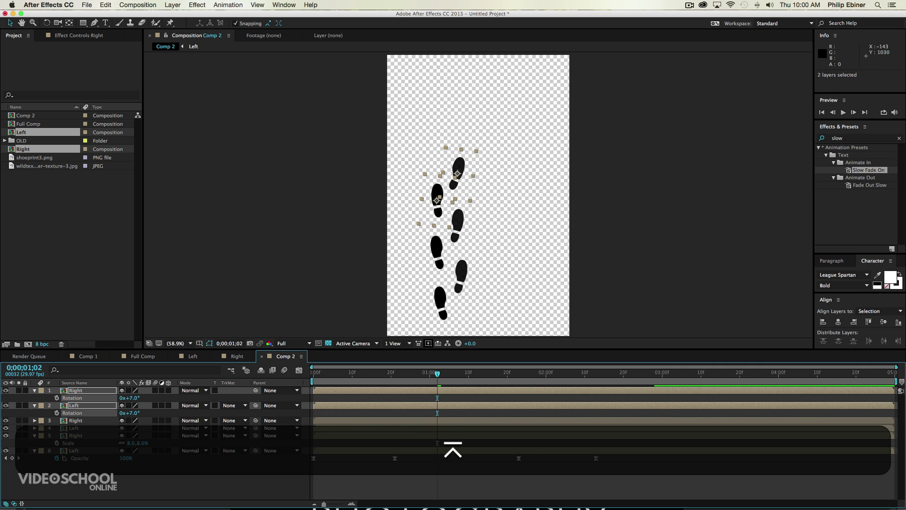
Shift the newest Right and Left footprints slightly to the right.
{"action": "left_click", "coordinate": [455, 161]}
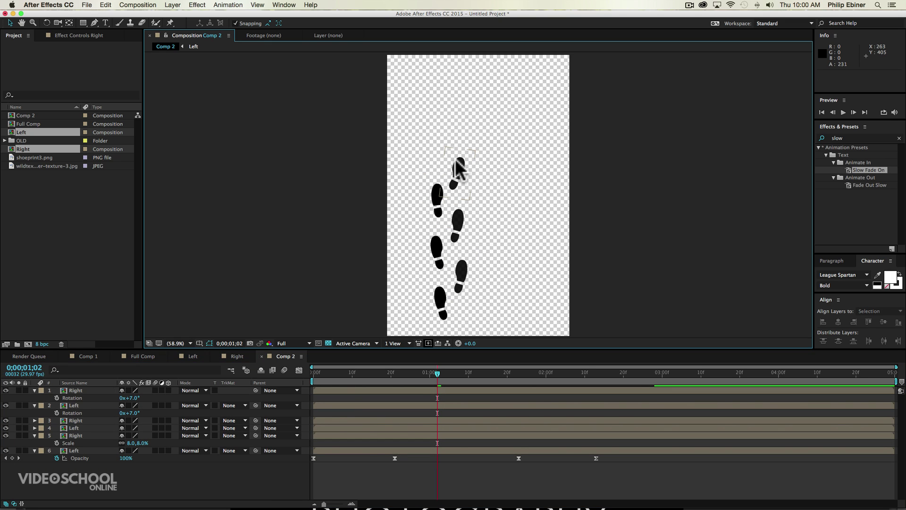
{"action": "key", "text": "Right"}
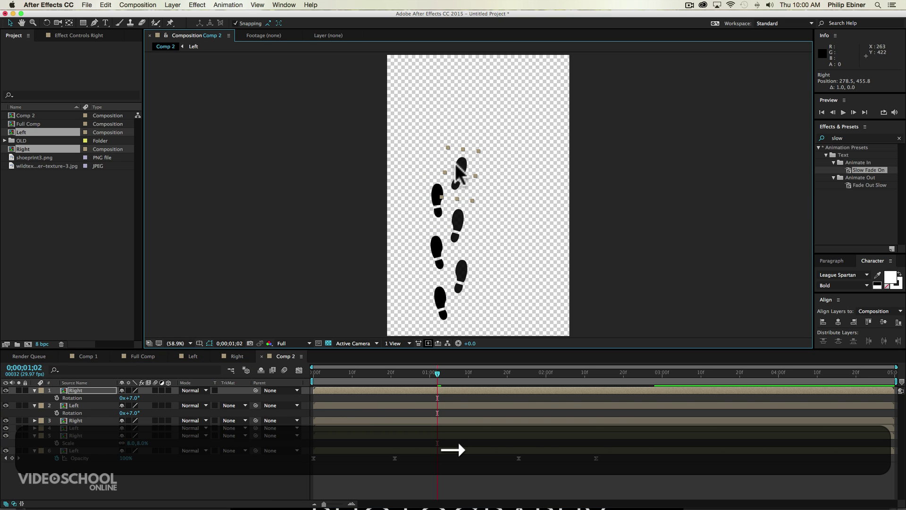
{"action": "left_click", "coordinate": [436, 197]}
{"action": "key", "text": "Right"}
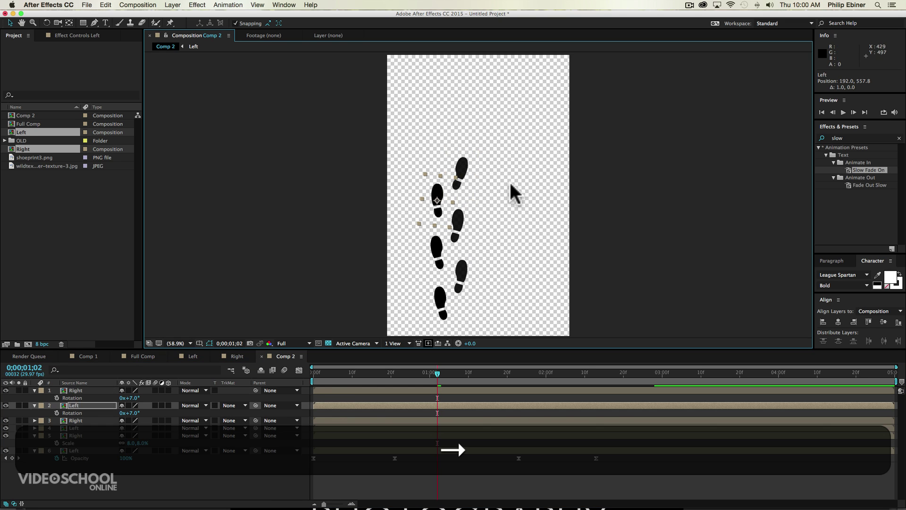
{"action": "left_click", "coordinate": [609, 175]}
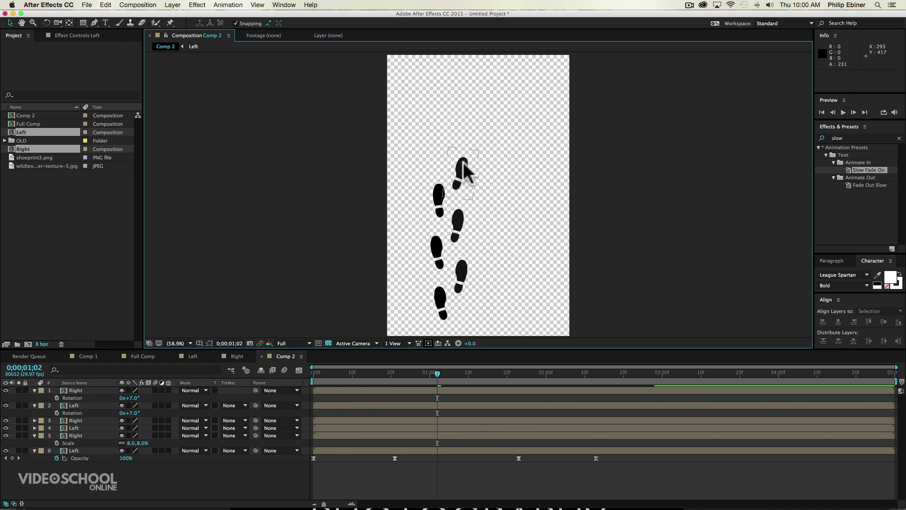
{"action": "left_click", "coordinate": [88, 404]}
{"action": "left_click", "coordinate": [88, 390], "text": "shift"}
Duplicate the newest pair, move it up the trail, and rotate it 14°.
{"action": "key", "text": "super+d"}
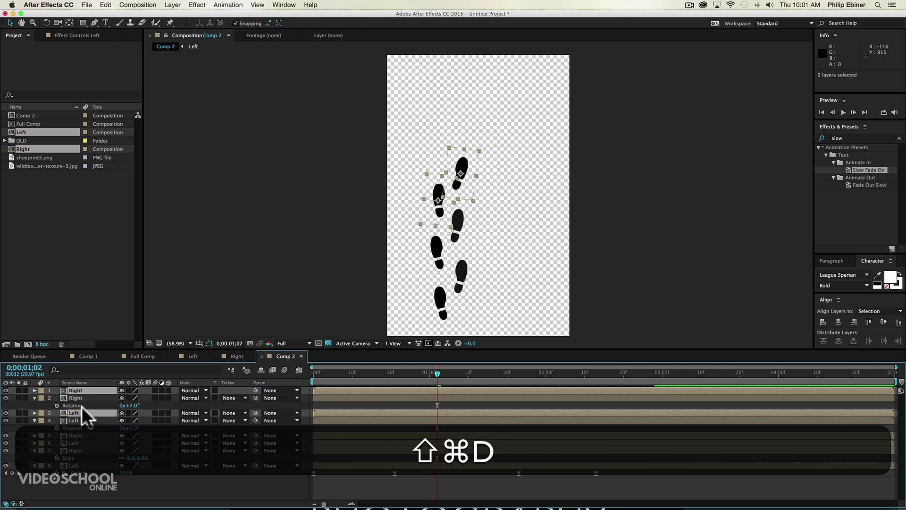
{"action": "left_click_drag", "start_coordinate": [85, 409], "coordinate": [85, 400]}
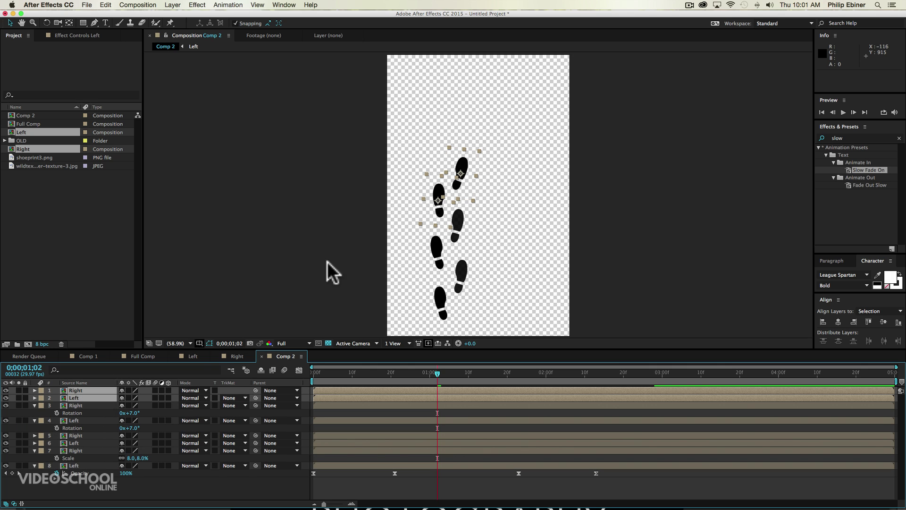
{"action": "key", "text": "shift+Up"}
{"action": "key", "text": "shift+Up"}
{"action": "key", "text": "shift+Up"}
{"action": "key", "text": "shift+Up"}
{"action": "key", "text": "shift+Up"}
{"action": "key", "text": "shift+Up"}
{"action": "key", "text": "shift+Up"}
{"action": "key", "text": "shift+Up"}
{"action": "key", "text": "shift+Up"}
{"action": "key", "text": "shift+Up"}
{"action": "key", "text": "shift+Up"}
{"action": "key", "text": "shift+Up"}
{"action": "key", "text": "shift+Up"}
{"action": "key", "text": "shift+Up"}
{"action": "key", "text": "shift+Up"}
{"action": "key", "text": "shift+Up"}
{"action": "key", "text": "shift+Up"}
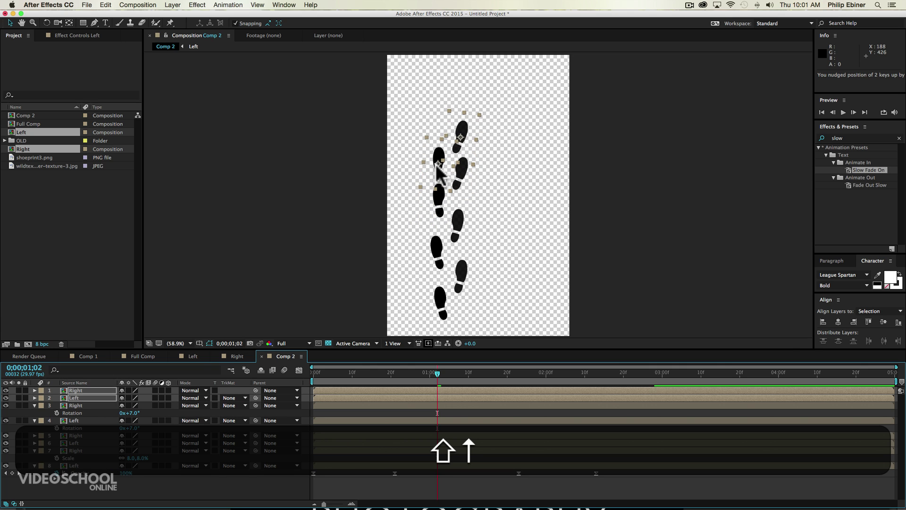
{"action": "key", "text": "shift+Up"}
{"action": "key", "text": "shift+Up"}
{"action": "key", "text": "shift+Up"}
{"action": "key", "text": "shift+Up"}
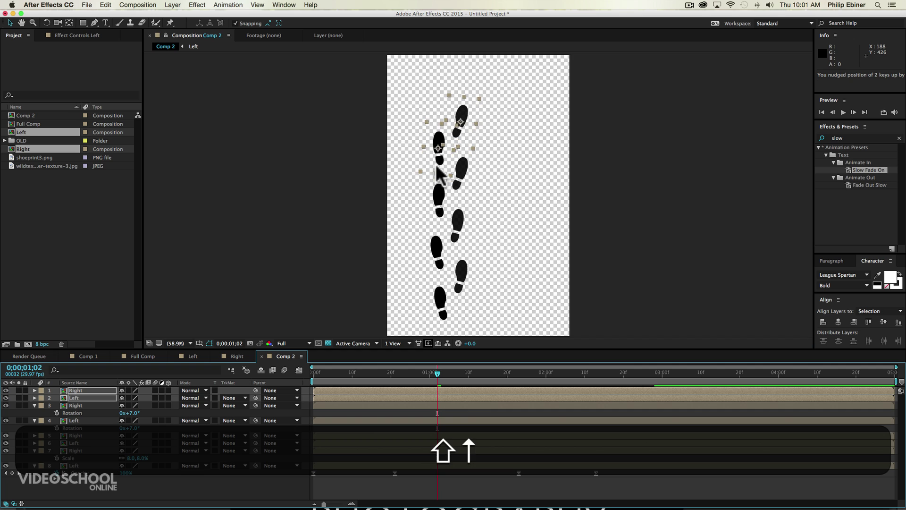
{"action": "key", "text": "shift+Right"}
{"action": "key", "text": "shift+Right"}
{"action": "key", "text": "shift+r"}
{"action": "key", "text": "r"}
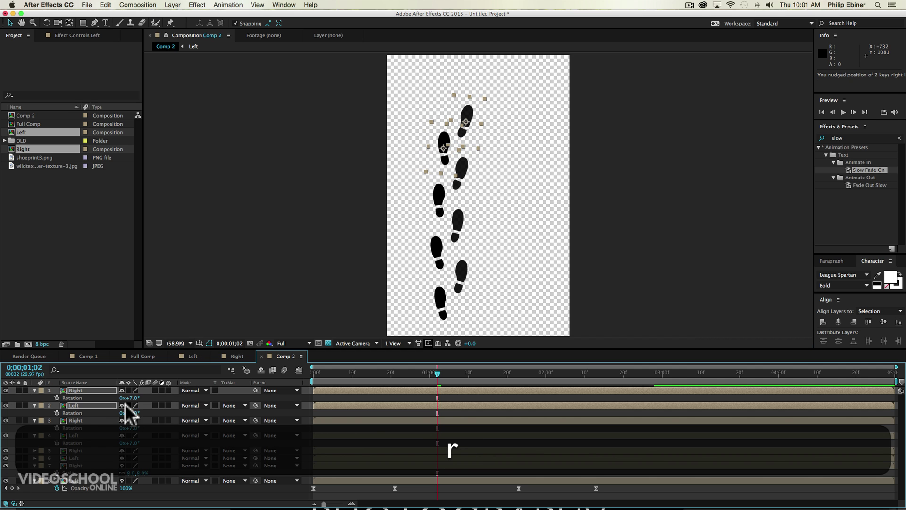
{"action": "left_click", "coordinate": [132, 398]}
{"action": "type", "text": "14"}
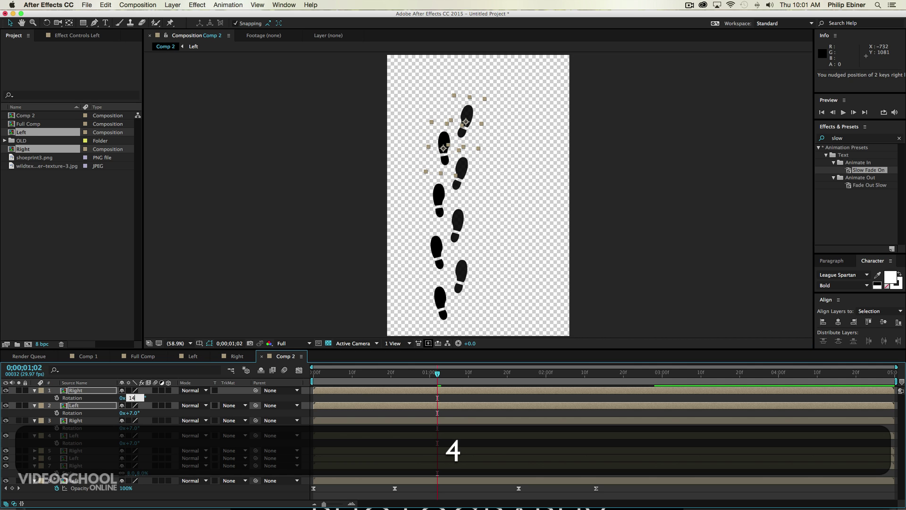
{"action": "key", "text": "Return"}
Shift the top two Right footprints to the right.
{"action": "left_click", "coordinate": [607, 136]}
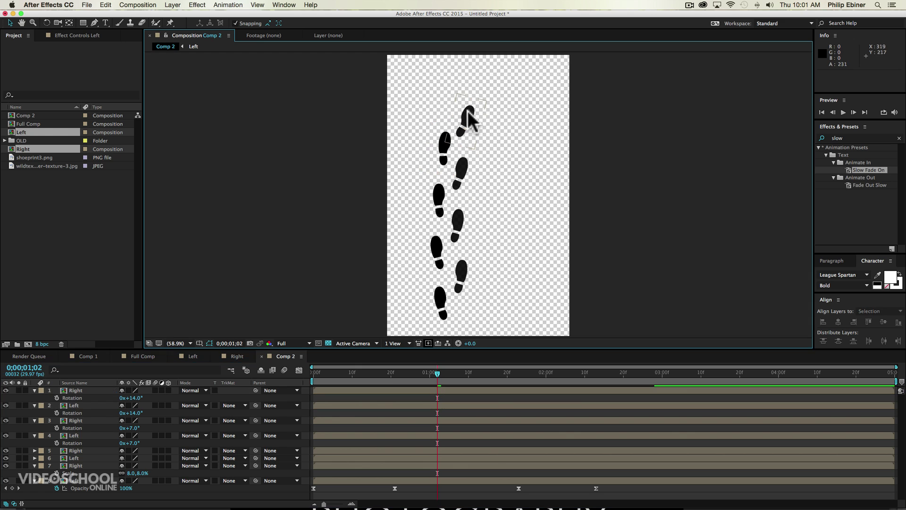
{"action": "left_click", "coordinate": [466, 112]}
{"action": "key", "text": "shift+Right"}
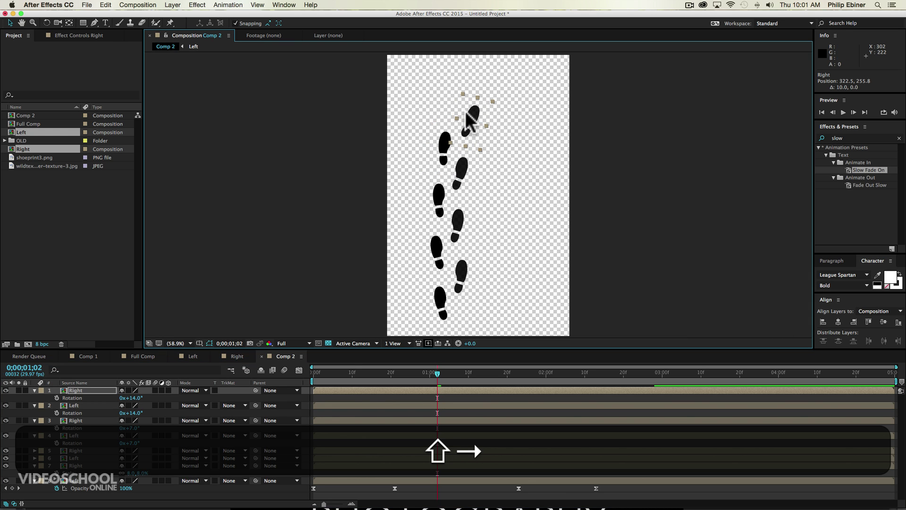
{"action": "left_click", "coordinate": [467, 173]}
{"action": "key", "text": "shift+Right"}
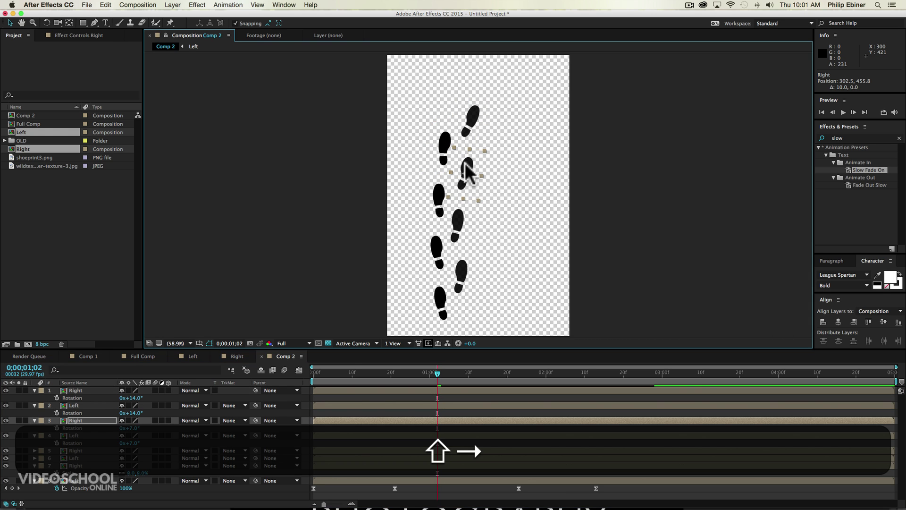
{"action": "left_click", "coordinate": [630, 133]}
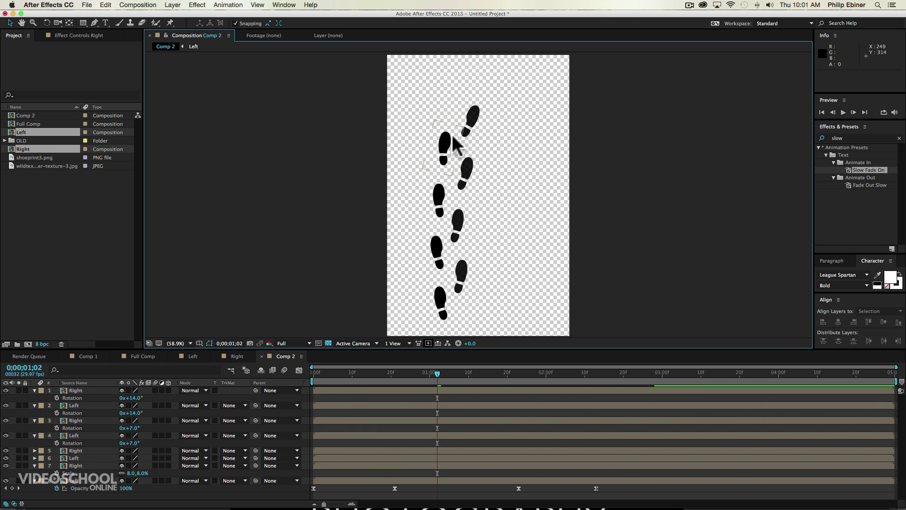
Duplicate the Left print, place it at the top of the trail, and rotate it 28°.
{"action": "left_click", "coordinate": [89, 405]}
{"action": "key", "text": "super+d"}
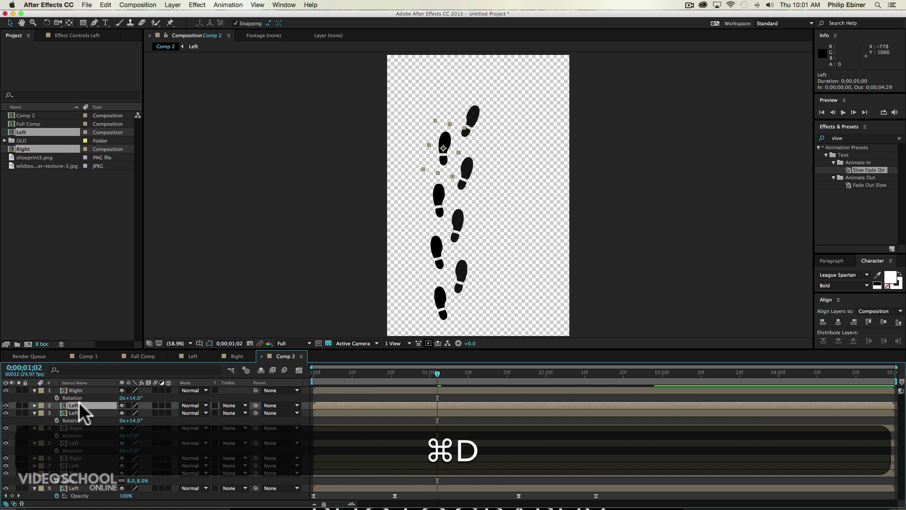
{"action": "left_click_drag", "start_coordinate": [85, 413], "coordinate": [83, 388]}
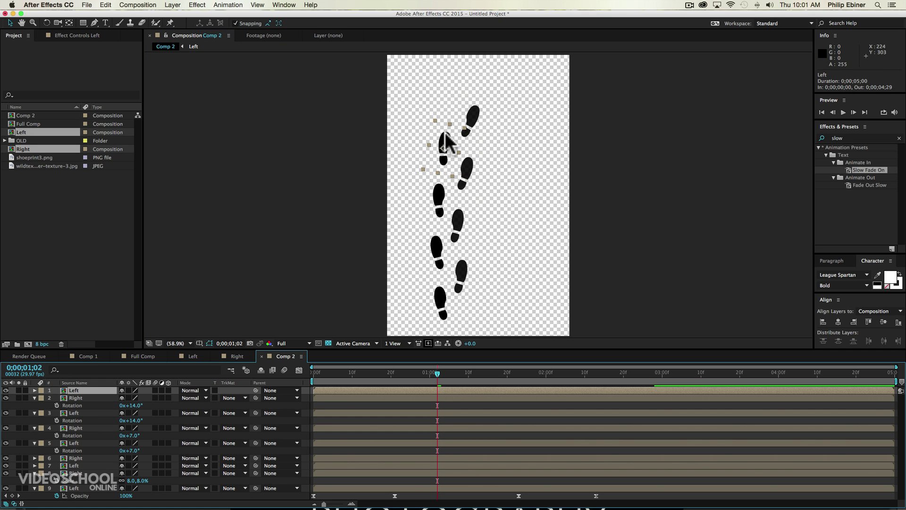
{"action": "left_click_drag", "start_coordinate": [446, 142], "coordinate": [454, 82]}
{"action": "key", "text": "r"}
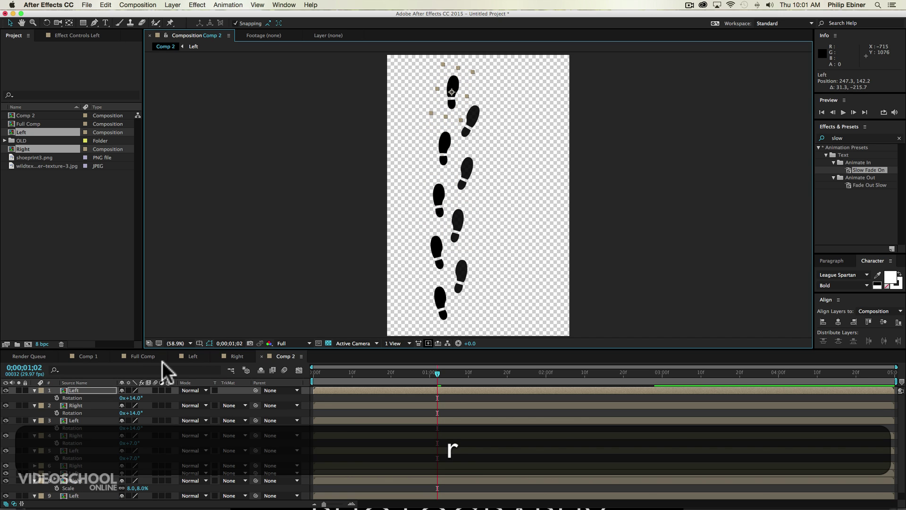
{"action": "left_click", "coordinate": [135, 398]}
{"action": "type", "text": "21"}
{"action": "key", "text": "KP_Enter"}
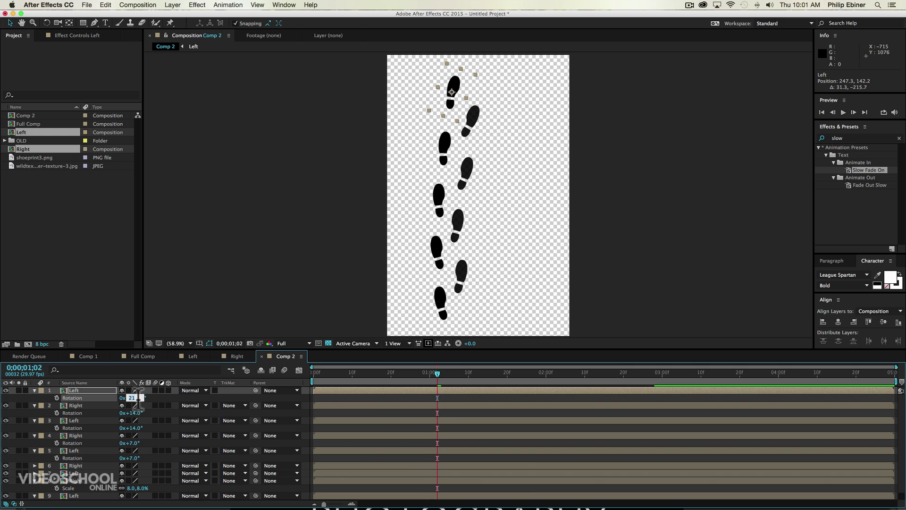
{"action": "type", "text": "28"}
{"action": "key", "text": "KP_Enter"}
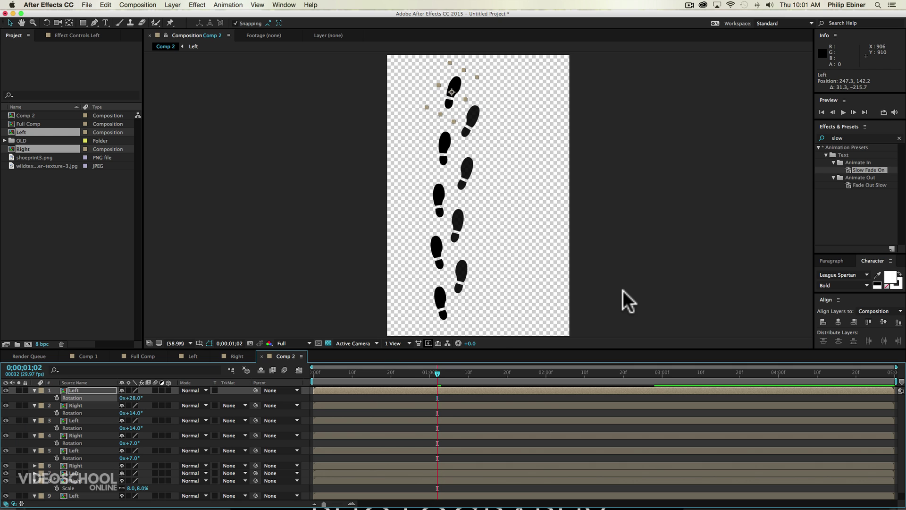
{"action": "left_click", "coordinate": [573, 75]}
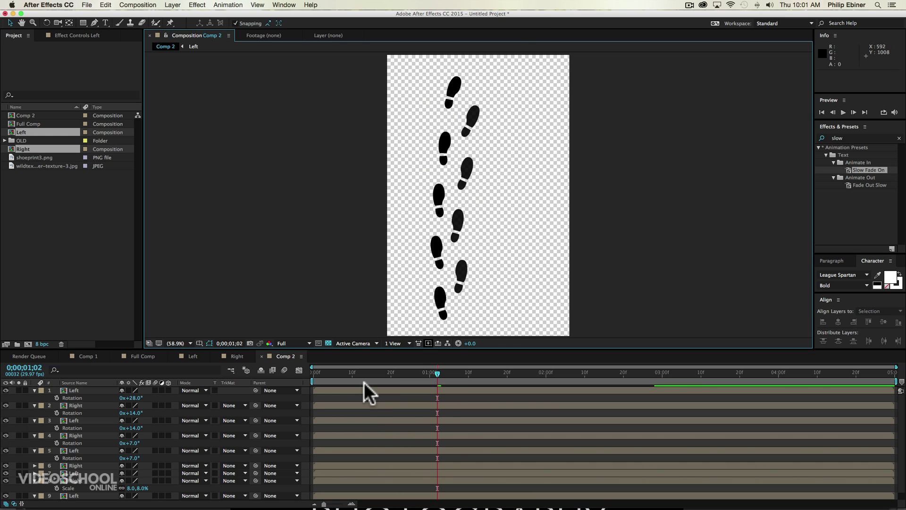
Preview the footprints, then select every layer and reveal their opacity keyframes with U.
{"action": "key", "text": "super+a"}
{"action": "scroll", "coordinate": [453, 413], "scroll_direction": "down", "scroll_amount": 1}
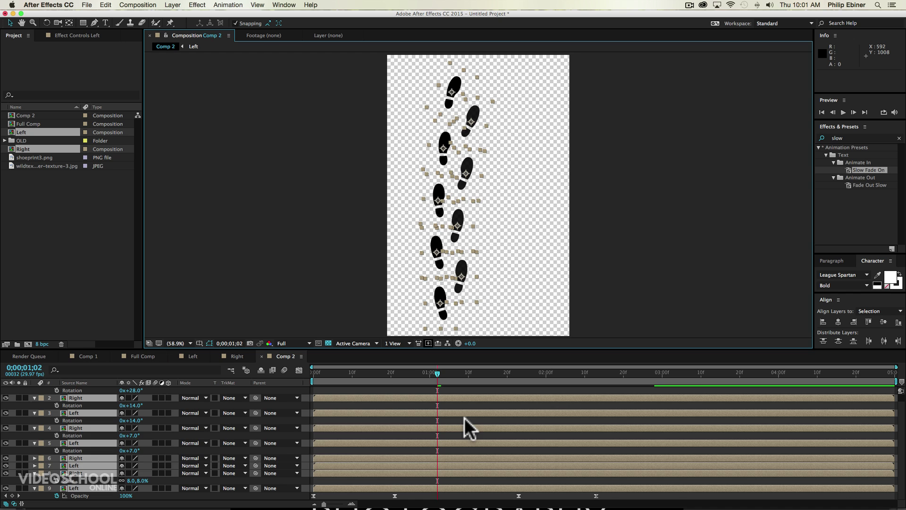
{"action": "key", "text": "KP_0"}
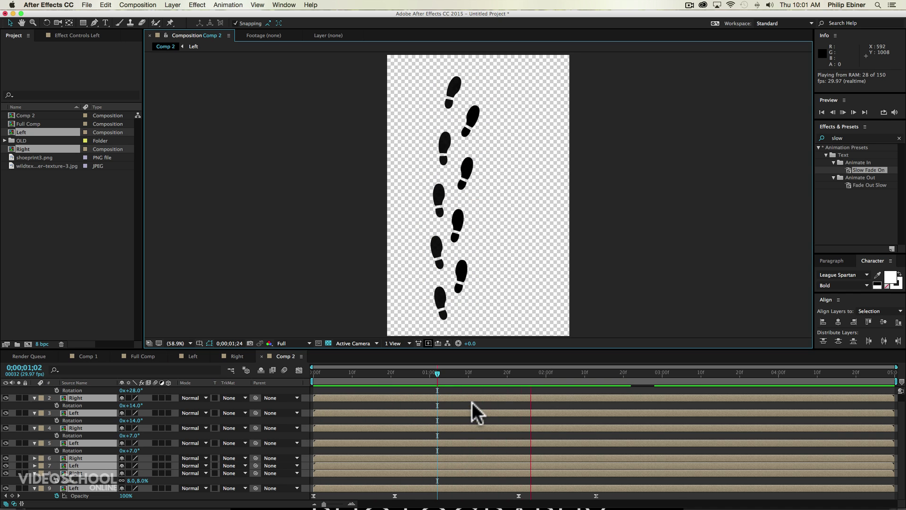
{"action": "key", "text": "super+a"}
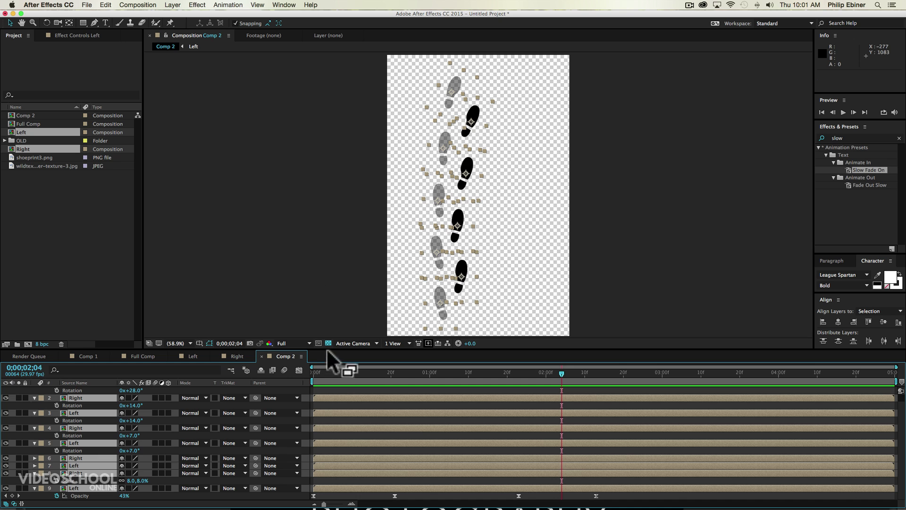
{"action": "left_click_drag", "start_coordinate": [329, 352], "coordinate": [330, 287]}
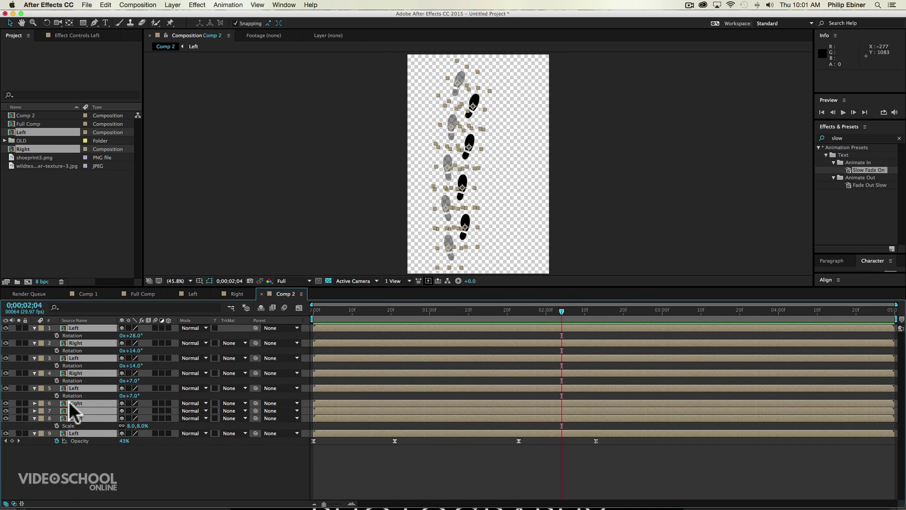
{"action": "key", "text": "super+shift+a"}
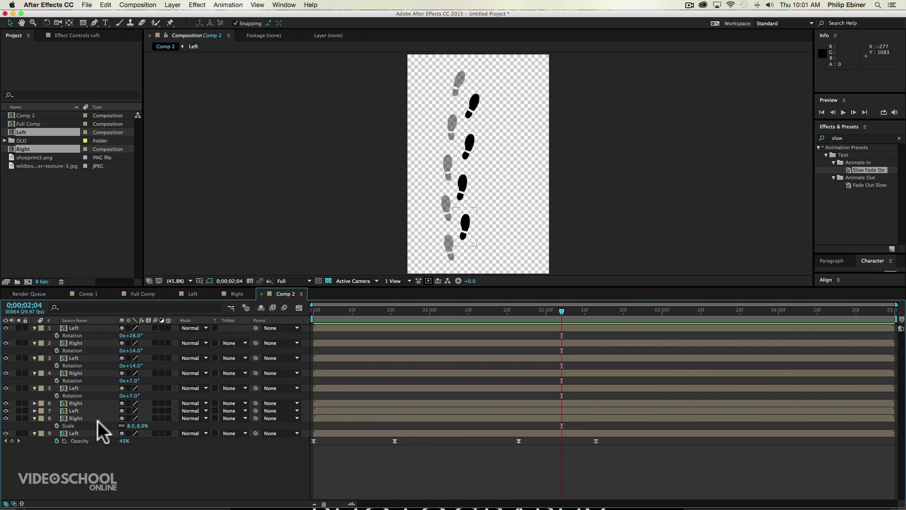
{"action": "key", "text": "super+a"}
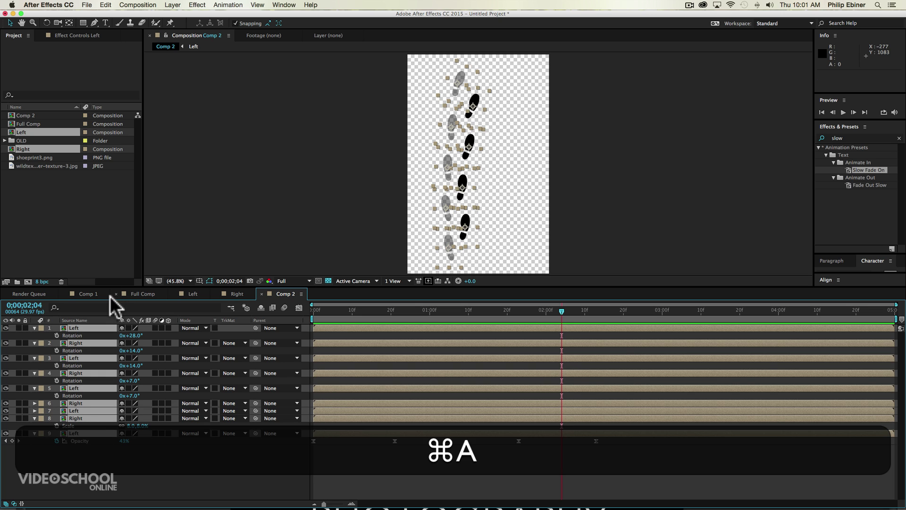
{"action": "key", "text": "u"}
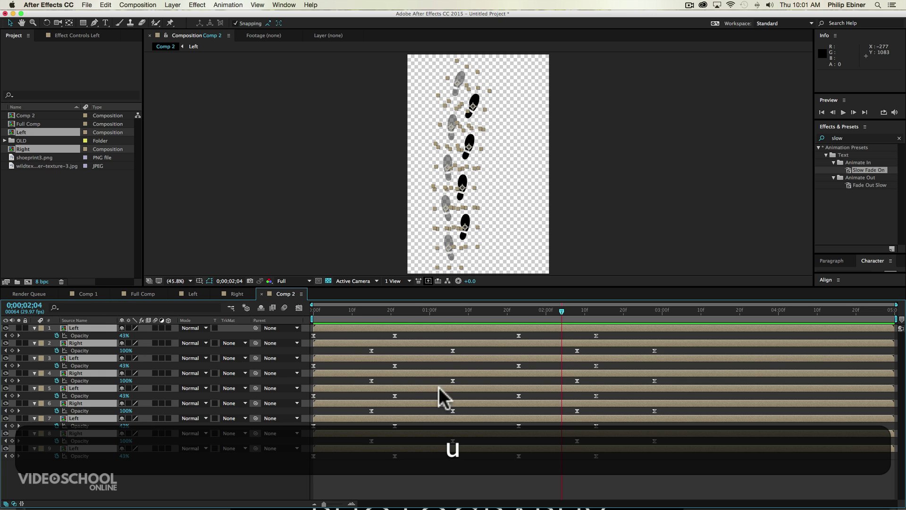
{"action": "left_click", "coordinate": [421, 477]}
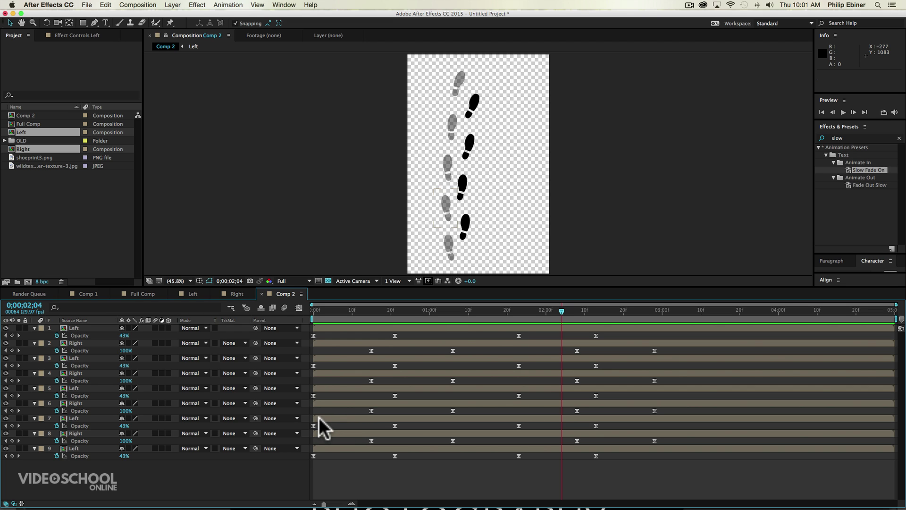
Slide footprint layers 7, 5, 4, 3, 2 and 1 progressively later, with layer 1 starting last.
{"action": "left_click_drag", "start_coordinate": [318, 417], "coordinate": [497, 402]}
{"action": "left_click_drag", "start_coordinate": [387, 385], "coordinate": [573, 386]}
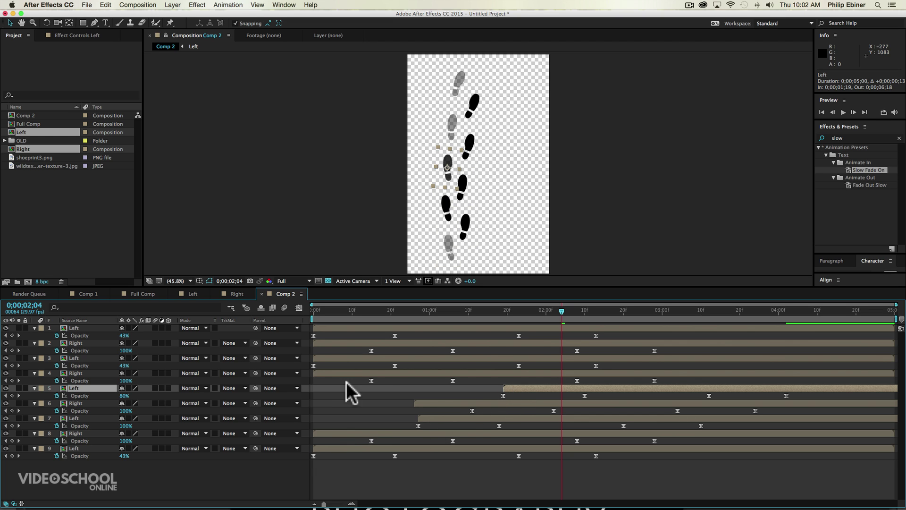
{"action": "left_click_drag", "start_coordinate": [339, 370], "coordinate": [497, 372]}
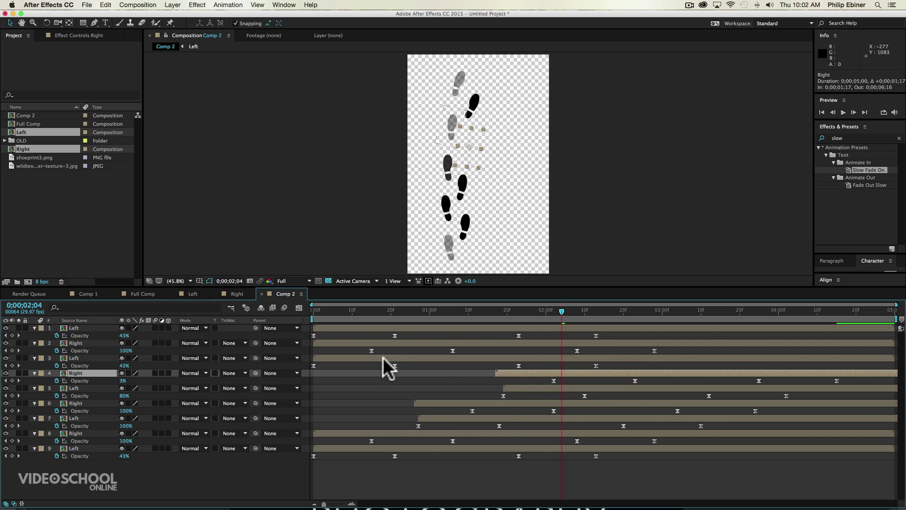
{"action": "left_click_drag", "start_coordinate": [383, 358], "coordinate": [654, 351]}
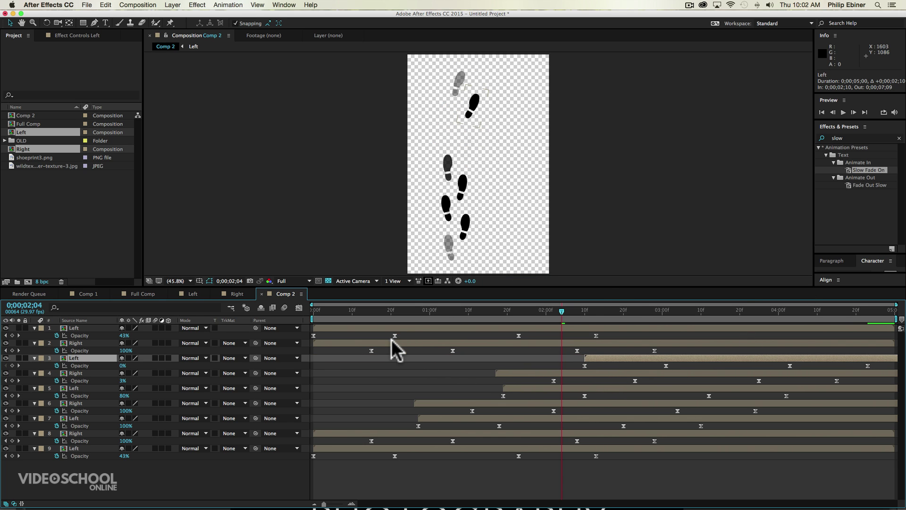
{"action": "left_click_drag", "start_coordinate": [392, 342], "coordinate": [646, 334]}
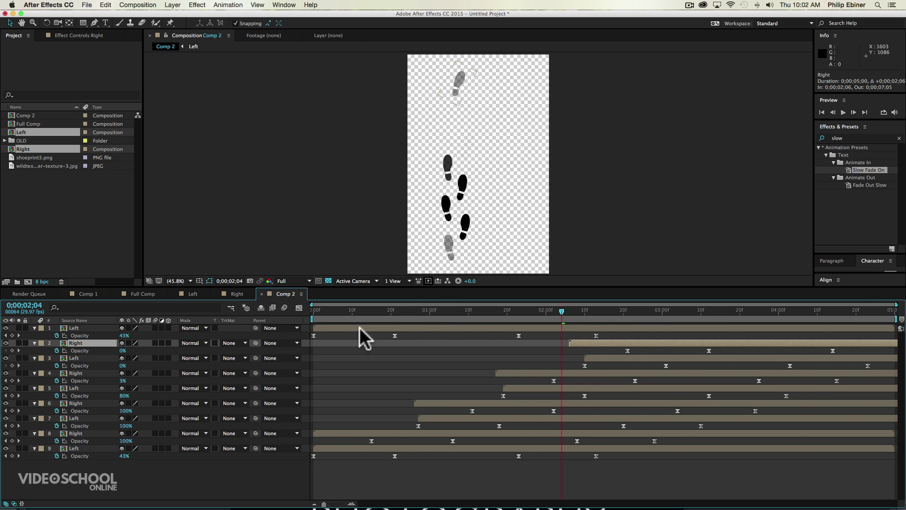
{"action": "left_click_drag", "start_coordinate": [366, 327], "coordinate": [709, 322]}
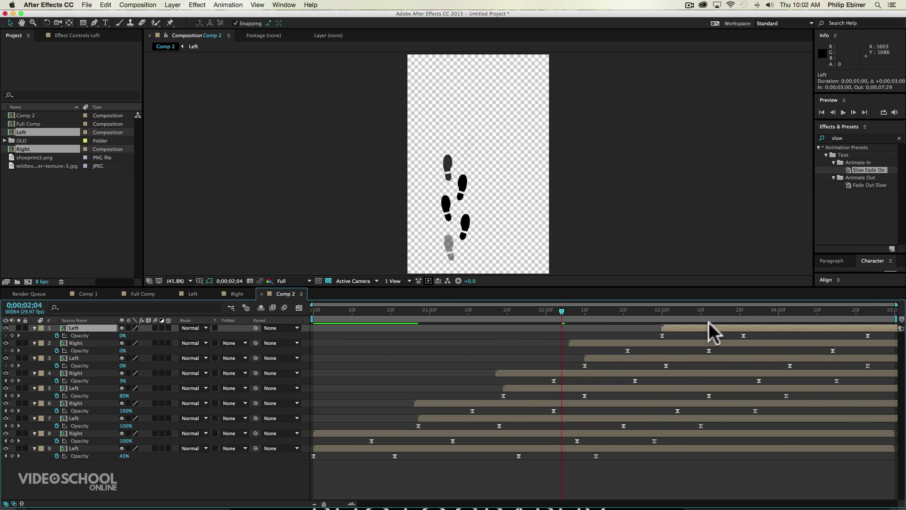
Preview, then shift footprint layers 8 through 1 slightly earlier to shorten the stagger.
{"action": "key", "text": "KP_0"}
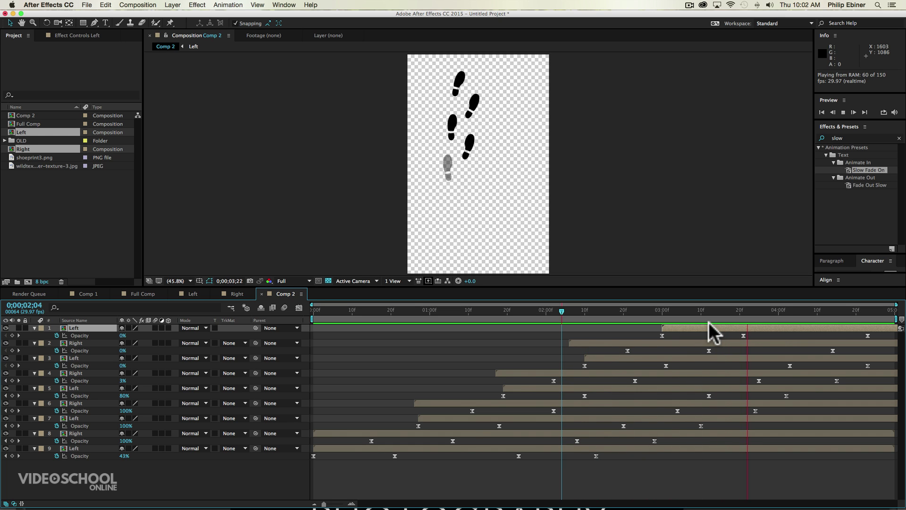
{"action": "key", "text": "space"}
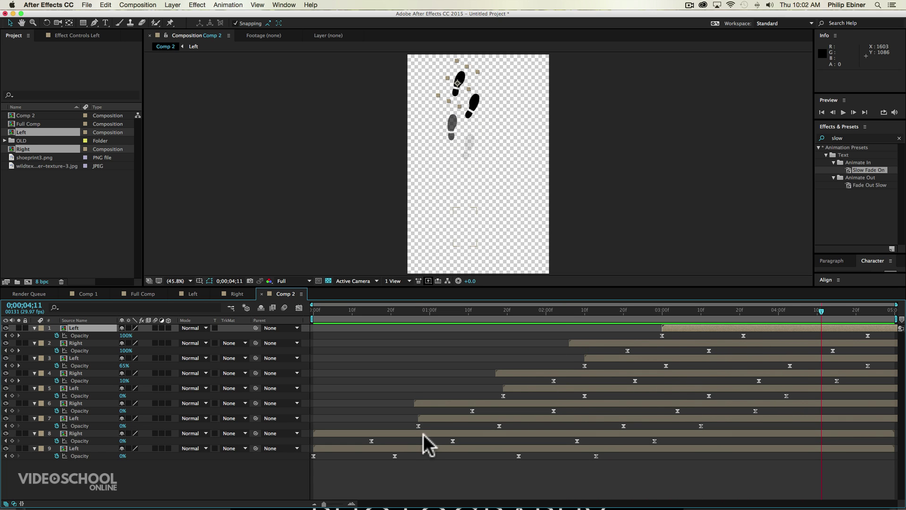
{"action": "left_click_drag", "start_coordinate": [423, 434], "coordinate": [421, 399]}
{"action": "left_click_drag", "start_coordinate": [522, 388], "coordinate": [501, 389]}
{"action": "left_click_drag", "start_coordinate": [557, 378], "coordinate": [542, 378]}
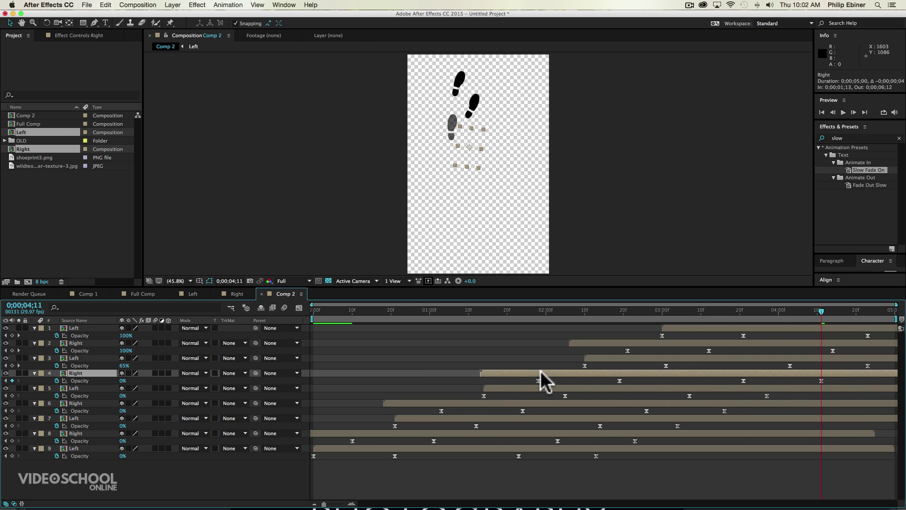
{"action": "mouse_move", "coordinate": [625, 358]}
{"action": "left_mouse_down"}
{"action": "mouse_move", "coordinate": [615, 357]}
{"action": "mouse_move", "coordinate": [625, 342]}
{"action": "left_mouse_up"}
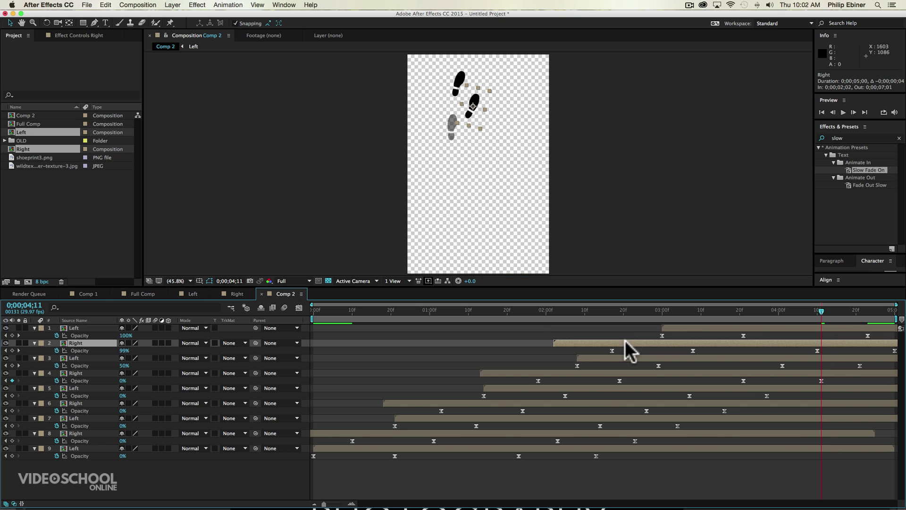
{"action": "left_click_drag", "start_coordinate": [692, 327], "coordinate": [673, 327]}
Preview again and move the layer 1 Left footprint four frames earlier, to 0;00;02;24.
{"action": "key", "text": "0"}
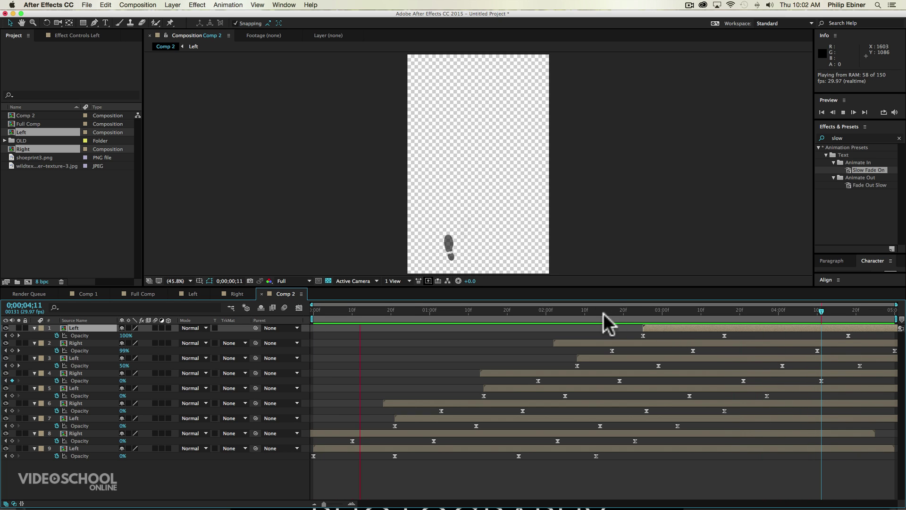
{"action": "key", "text": "space"}
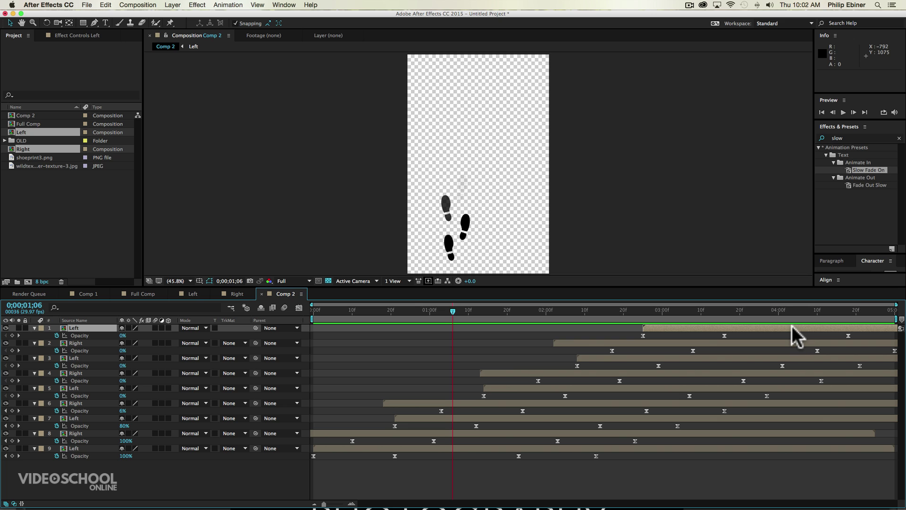
{"action": "key", "text": "KP_0"}
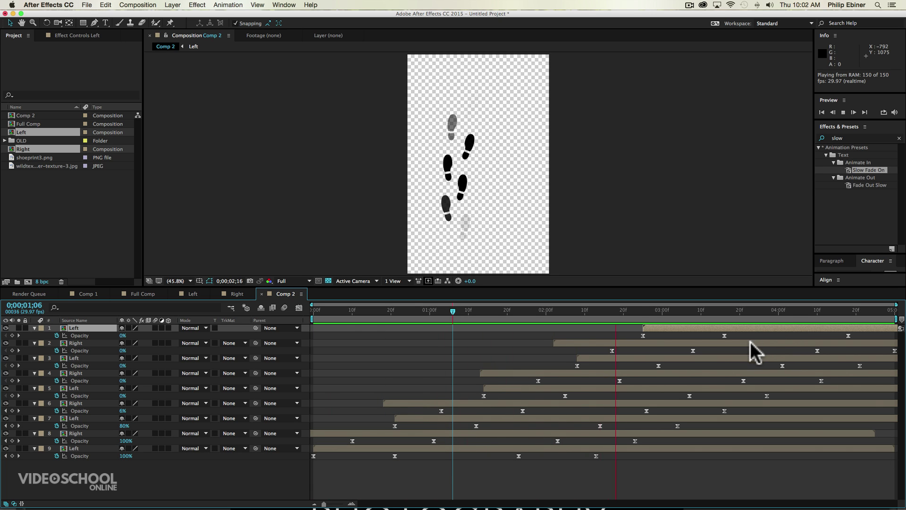
{"action": "key", "text": "space"}
{"action": "left_click_drag", "start_coordinate": [784, 327], "coordinate": [778, 327]}
{"action": "left_click_drag", "start_coordinate": [641, 310], "coordinate": [890, 317]}
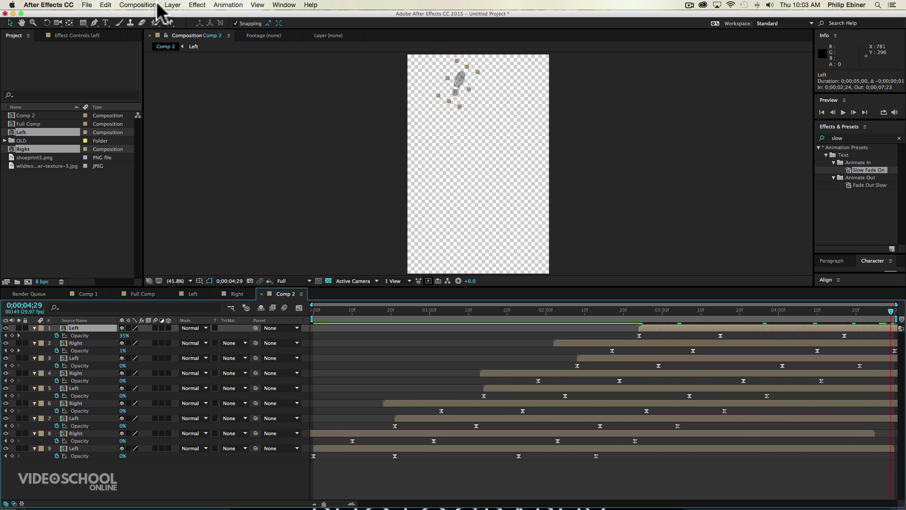
Set Comp 2's duration to 0;00;07;00 in Composition Settings.
{"action": "left_click", "coordinate": [173, 5]}
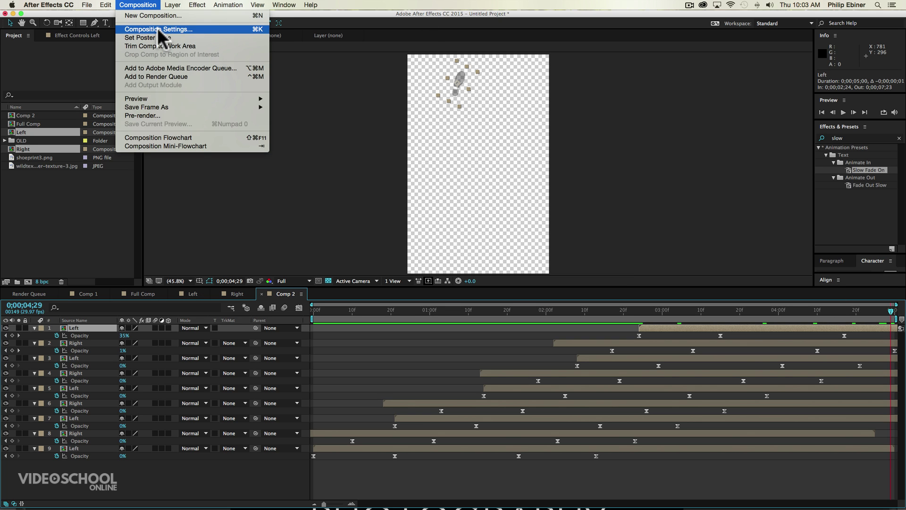
{"action": "left_click", "coordinate": [156, 29]}
{"action": "left_click", "coordinate": [350, 250]}
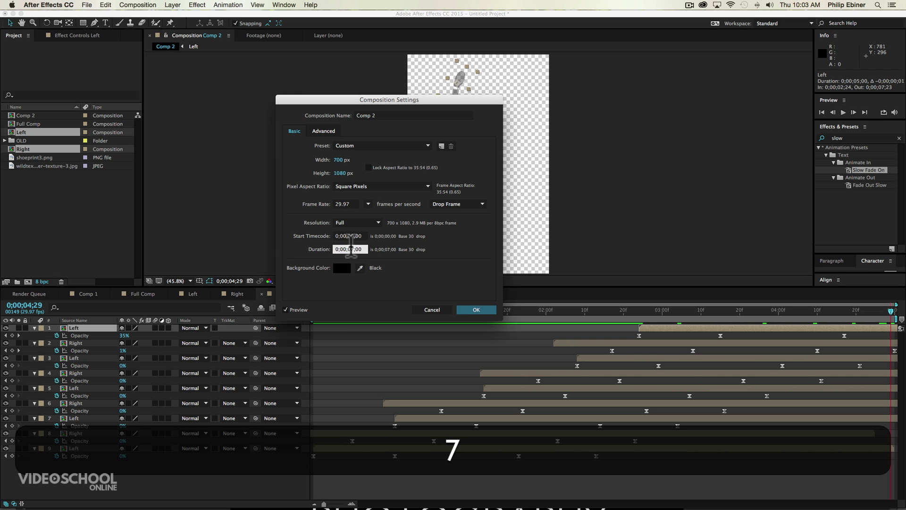
{"action": "left_click", "coordinate": [476, 310]}
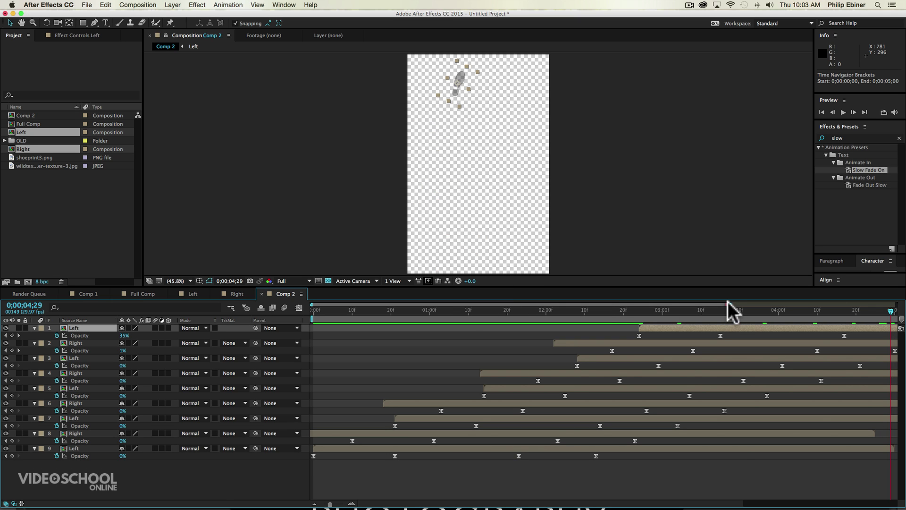
Select all opacity keyframes, Alt-drag to rescale their spacing wider, and preview the slower fades.
{"action": "left_click_drag", "start_coordinate": [729, 305], "coordinate": [900, 310]}
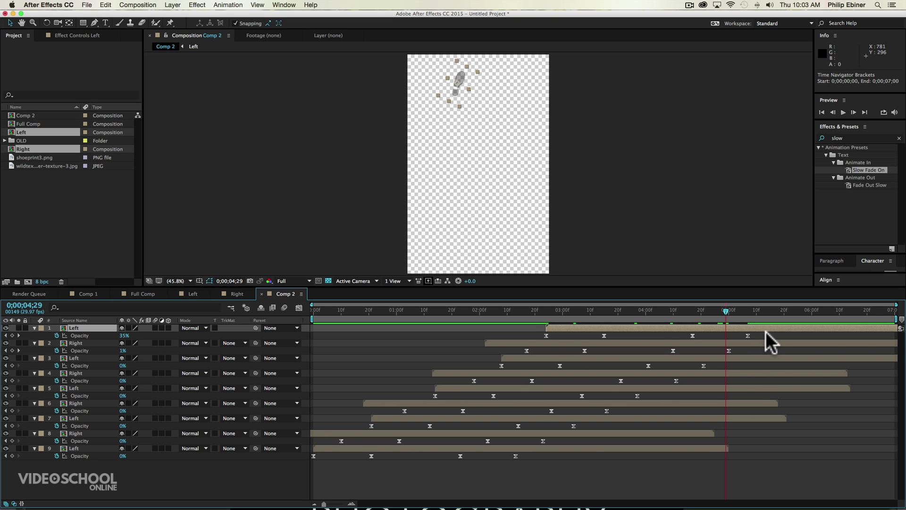
{"action": "key", "text": "F2"}
{"action": "left_click_drag", "start_coordinate": [785, 332], "coordinate": [299, 472]}
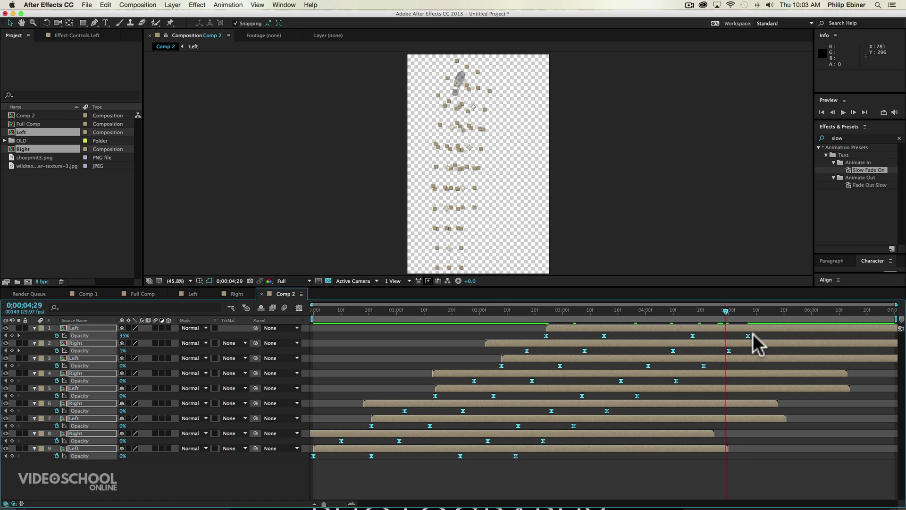
{"action": "key", "text": "alt"}
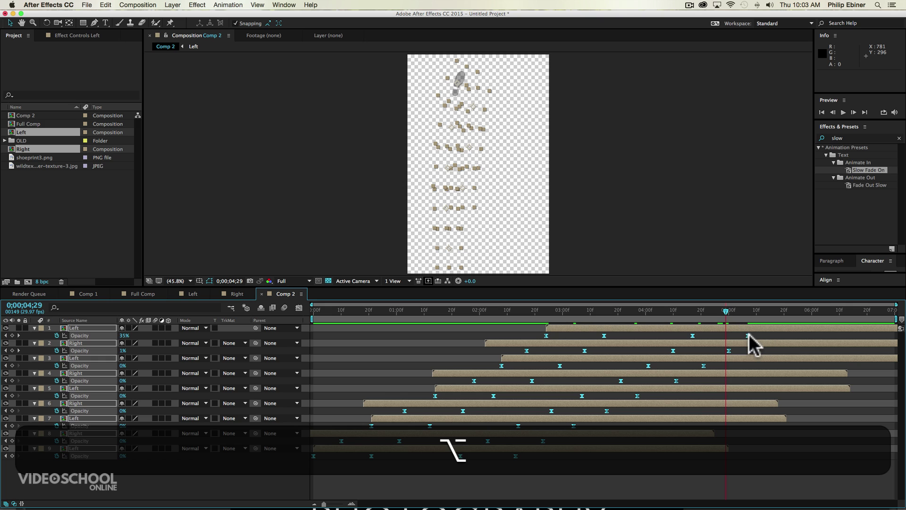
{"action": "left_click_drag", "start_coordinate": [749, 334], "coordinate": [679, 338]}
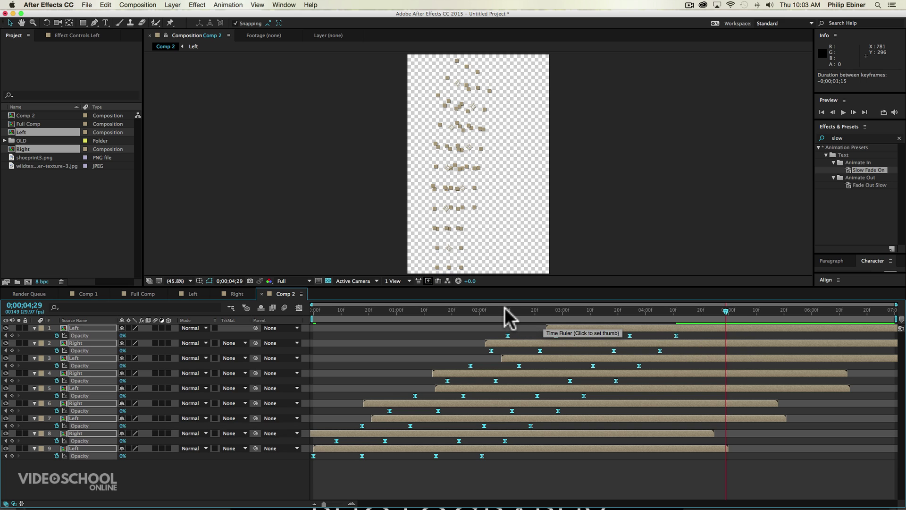
{"action": "left_click_drag", "start_coordinate": [512, 311], "coordinate": [526, 321]}
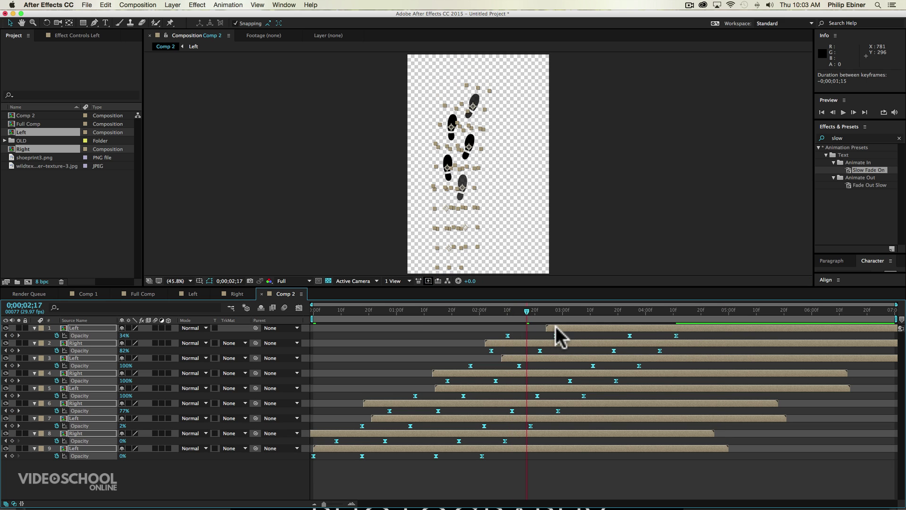
{"action": "key", "text": "super+z"}
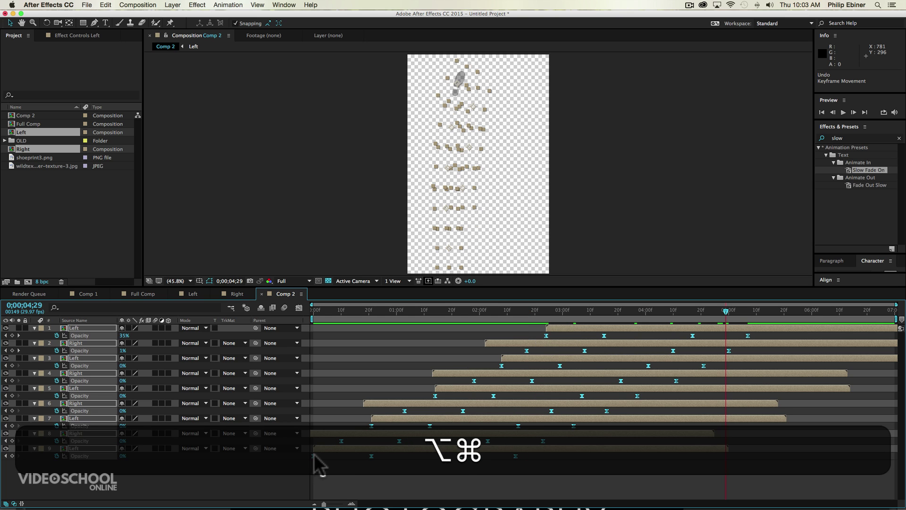
{"action": "left_click_drag", "start_coordinate": [313, 455], "coordinate": [354, 446]}
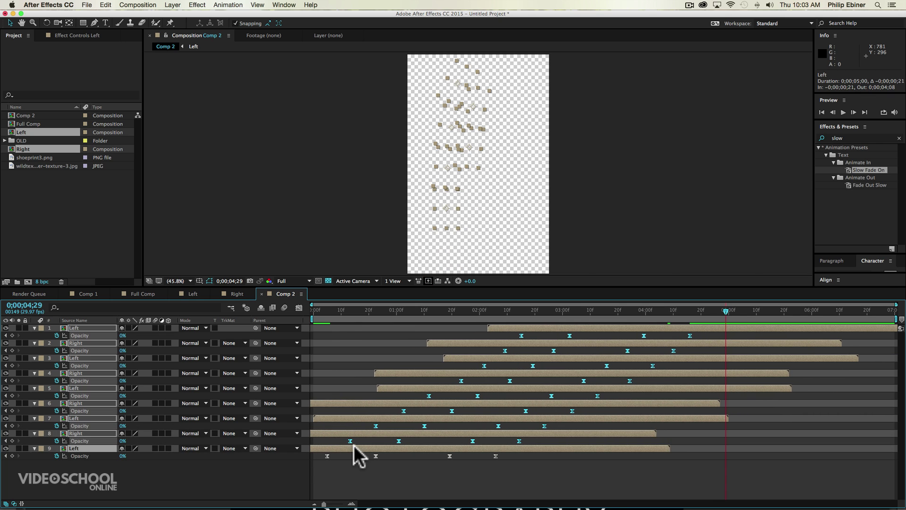
{"action": "key", "text": "KP_0"}
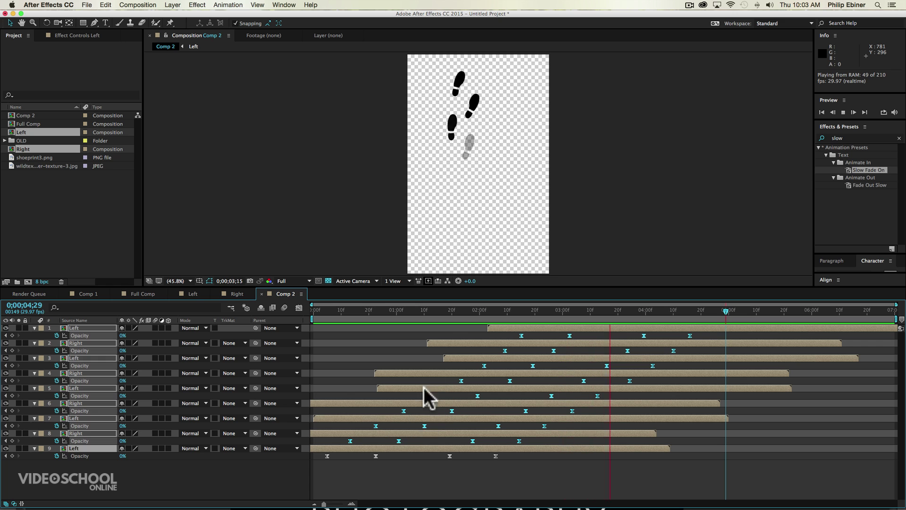
{"action": "key", "text": "space"}
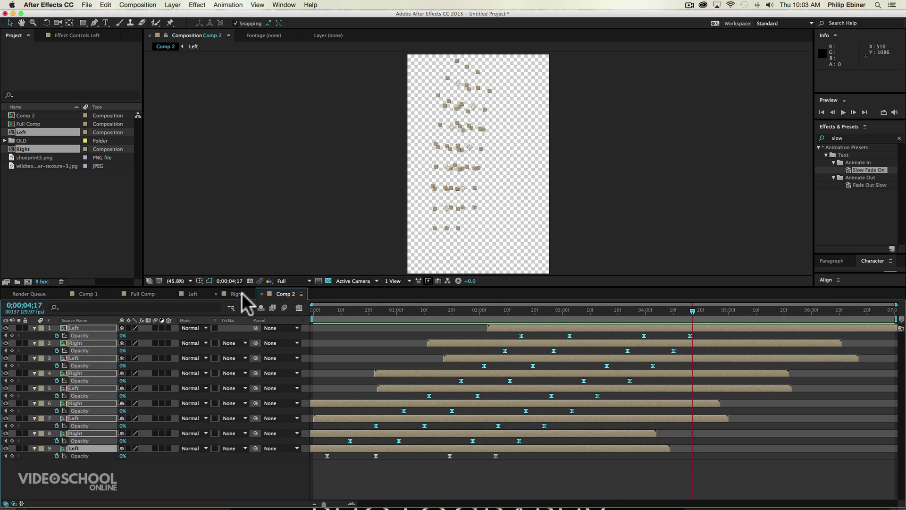
Switch to Full Comp and rename Comp 2 in the Project panel to 'Shoe Prints'.
{"action": "left_click", "coordinate": [142, 294]}
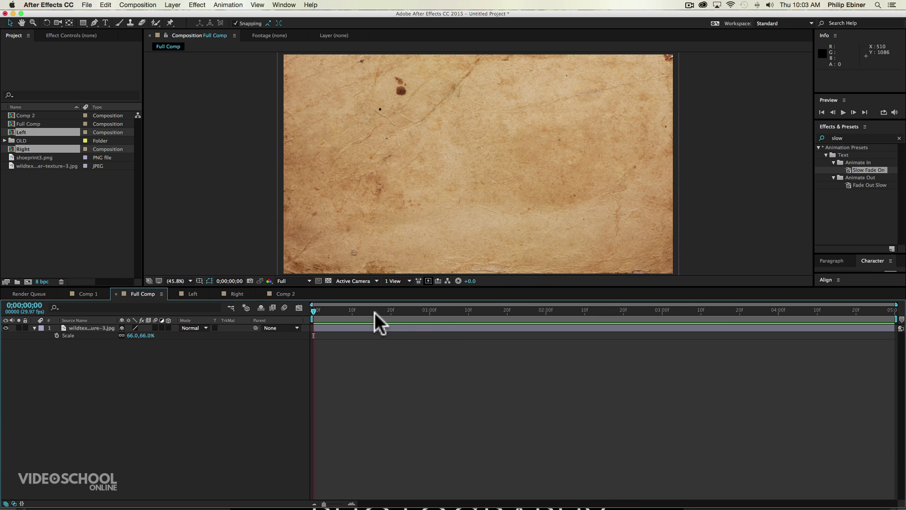
{"action": "left_click", "coordinate": [46, 191]}
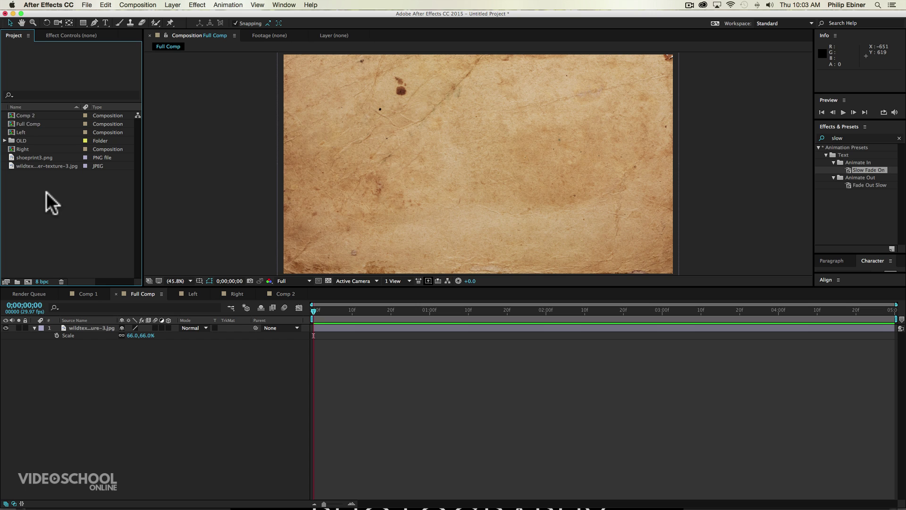
{"action": "left_click", "coordinate": [32, 115]}
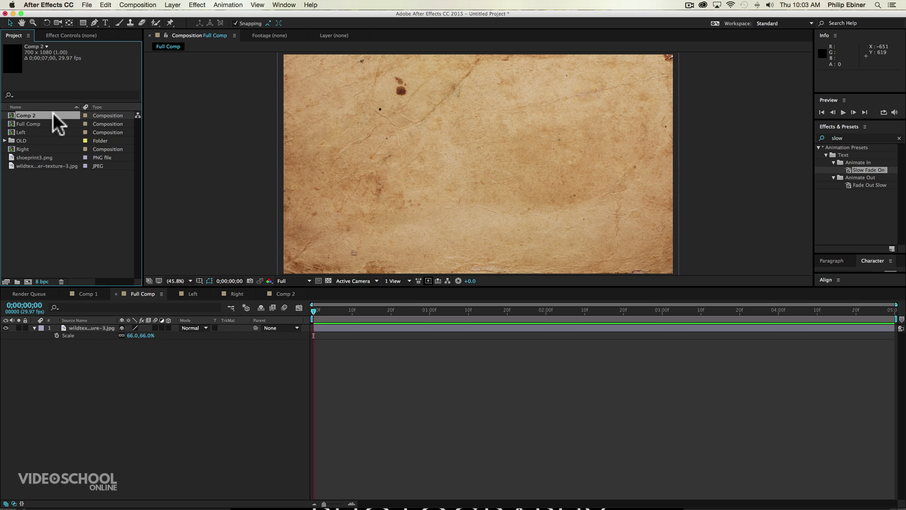
{"action": "key", "text": "Return"}
{"action": "type", "text": "Shoe Prints"}
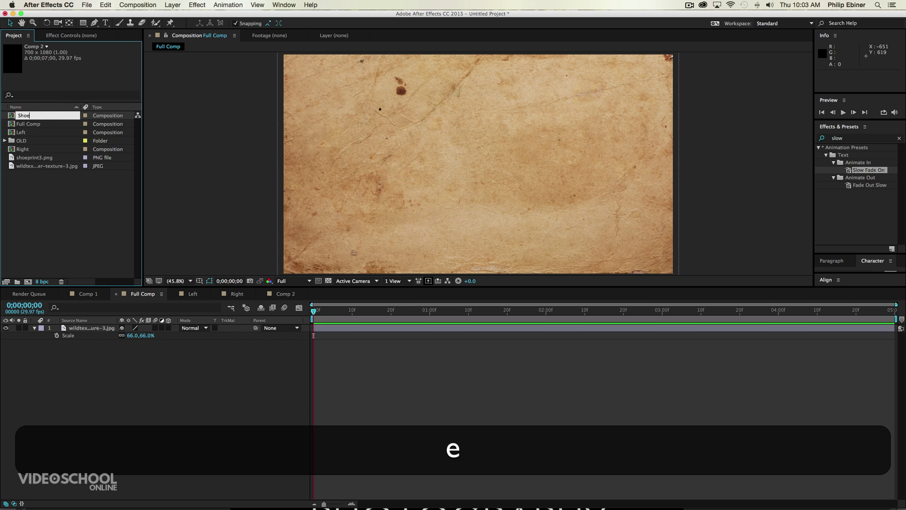
{"action": "key", "text": "Return"}
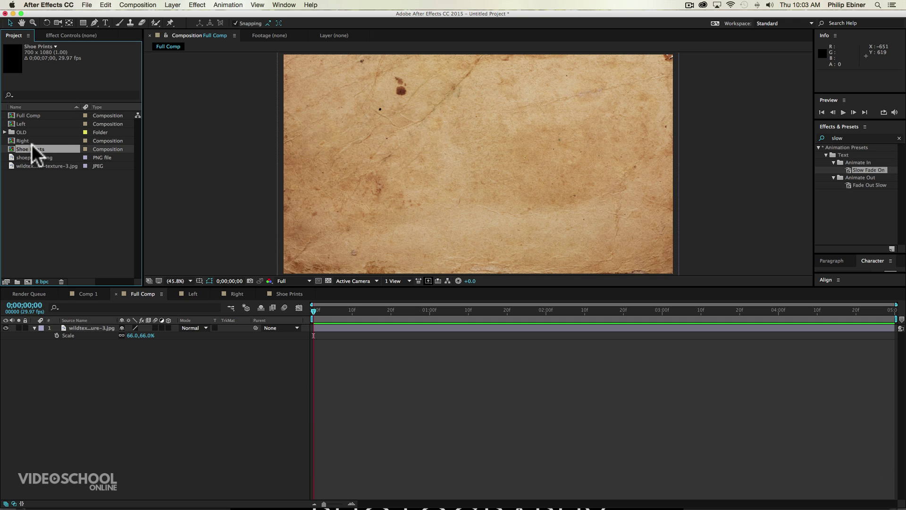
Add Shoe Prints as a layer in Full Comp and view the footprints at 2;01.
{"action": "left_click_drag", "start_coordinate": [34, 148], "coordinate": [313, 330]}
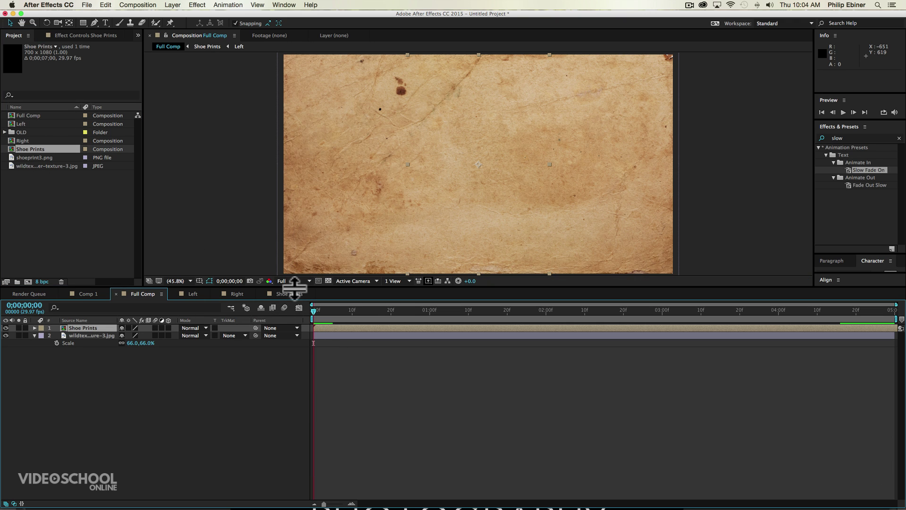
{"action": "left_click_drag", "start_coordinate": [302, 291], "coordinate": [302, 355]}
{"action": "left_click_drag", "start_coordinate": [349, 378], "coordinate": [553, 379]}
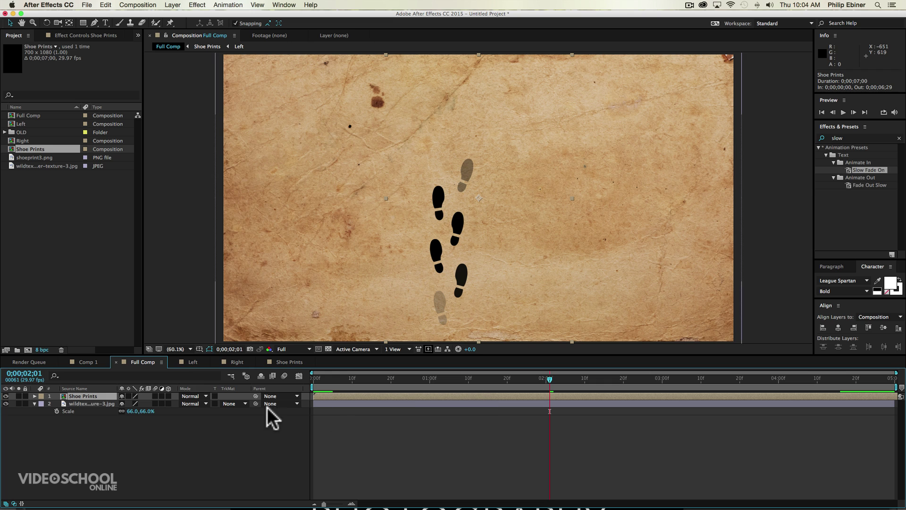
Set the Shoe Prints layer's blend mode to Overlay.
{"action": "left_click", "coordinate": [196, 395]}
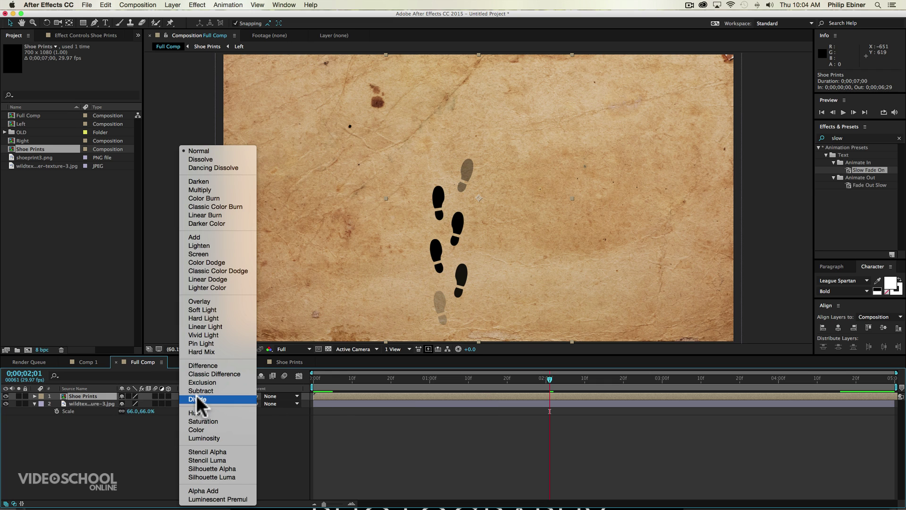
{"action": "left_click", "coordinate": [201, 301]}
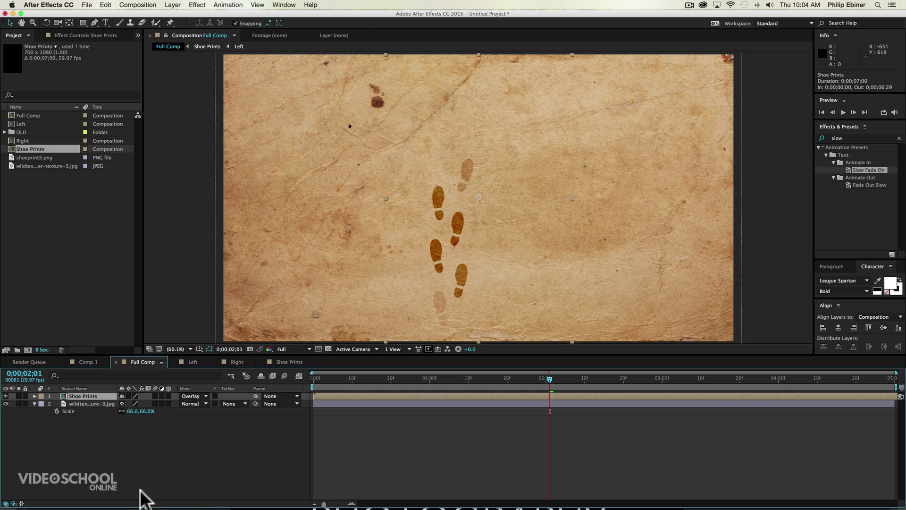
{"action": "left_click", "coordinate": [310, 395]}
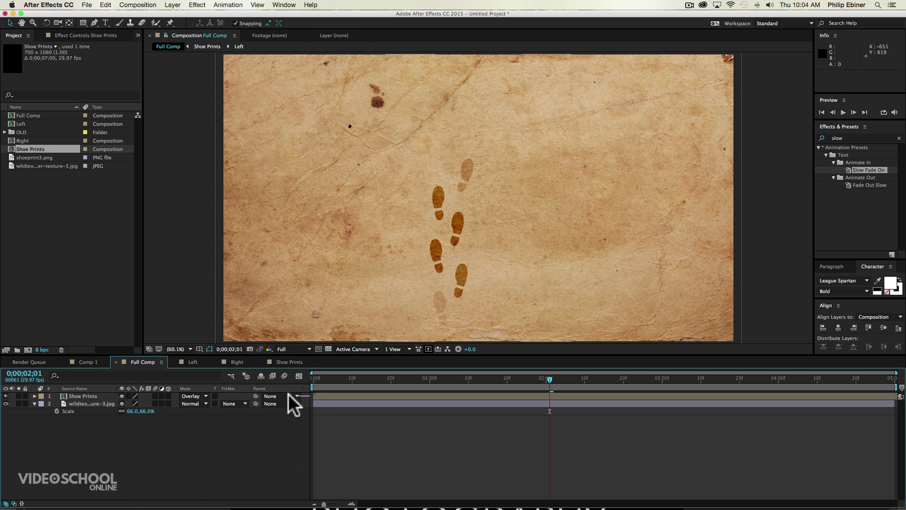
{"action": "left_click", "coordinate": [81, 395]}
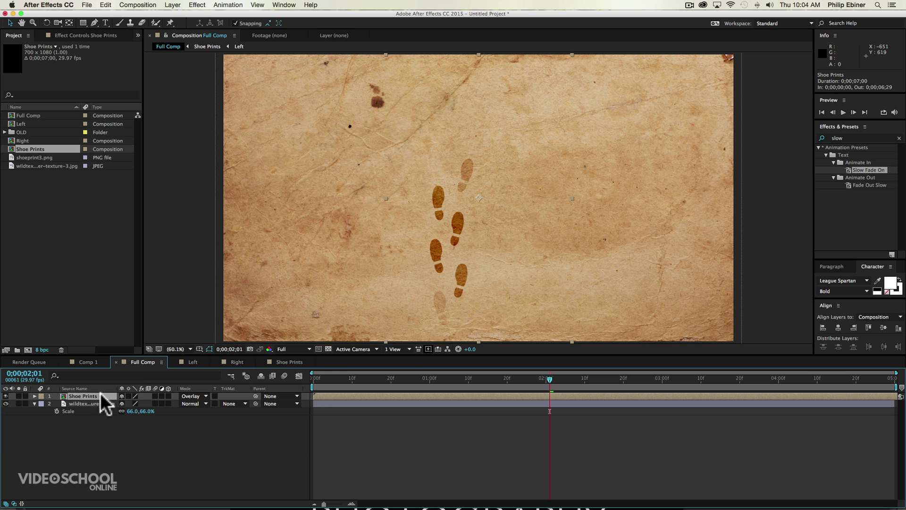
Lower the Shoe Prints opacity to 80% and preview the result.
{"action": "key", "text": "t"}
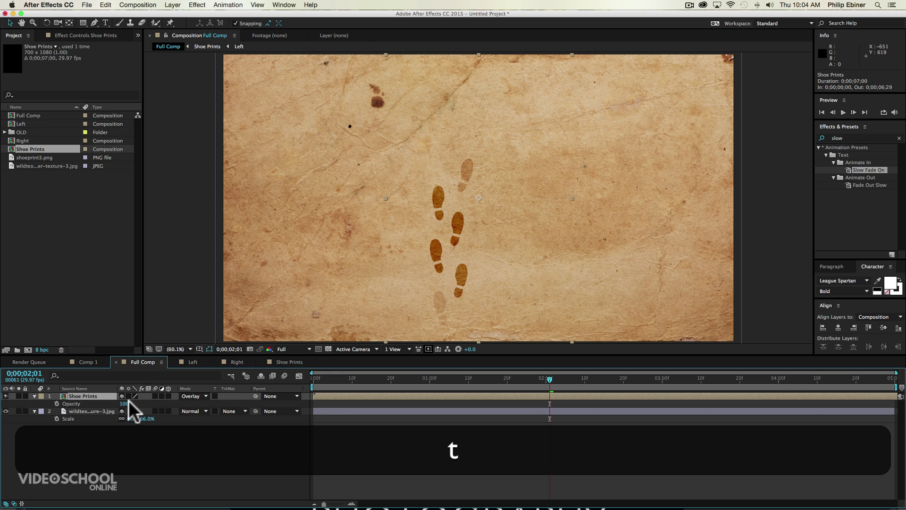
{"action": "left_click", "coordinate": [127, 404]}
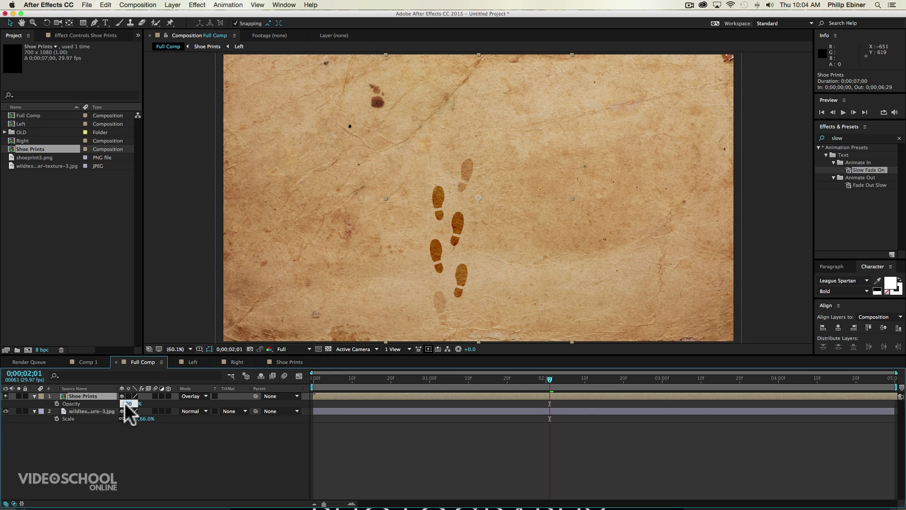
{"action": "type", "text": "80"}
{"action": "key", "text": "Return"}
{"action": "key", "text": "KP_0"}
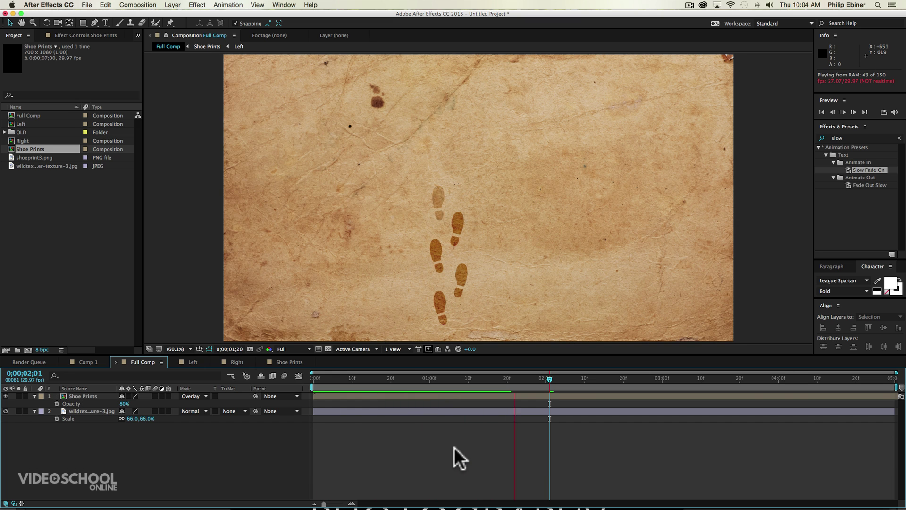
{"action": "key", "text": "space"}
{"action": "left_click", "coordinate": [88, 390]}
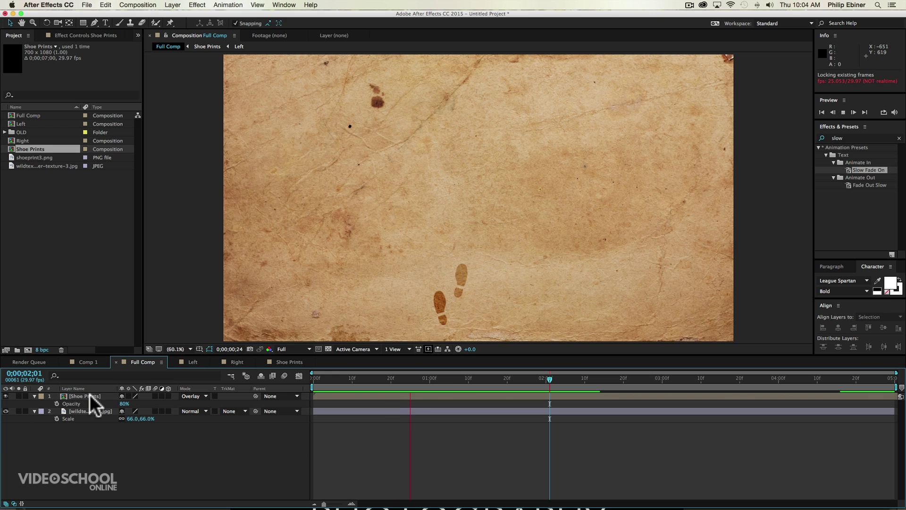
{"action": "key", "text": "space"}
Rotate Shoe Prints to 29°, shift it right across the paper, and preview.
{"action": "key", "text": "r"}
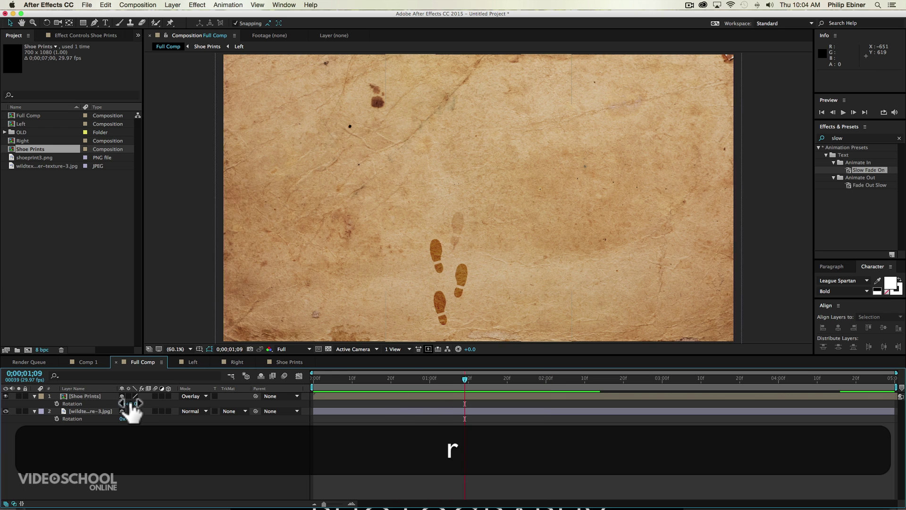
{"action": "left_click", "coordinate": [141, 403]}
{"action": "left_click_drag", "start_coordinate": [142, 403], "coordinate": [152, 404]}
{"action": "left_click_drag", "start_coordinate": [457, 194], "coordinate": [530, 202]}
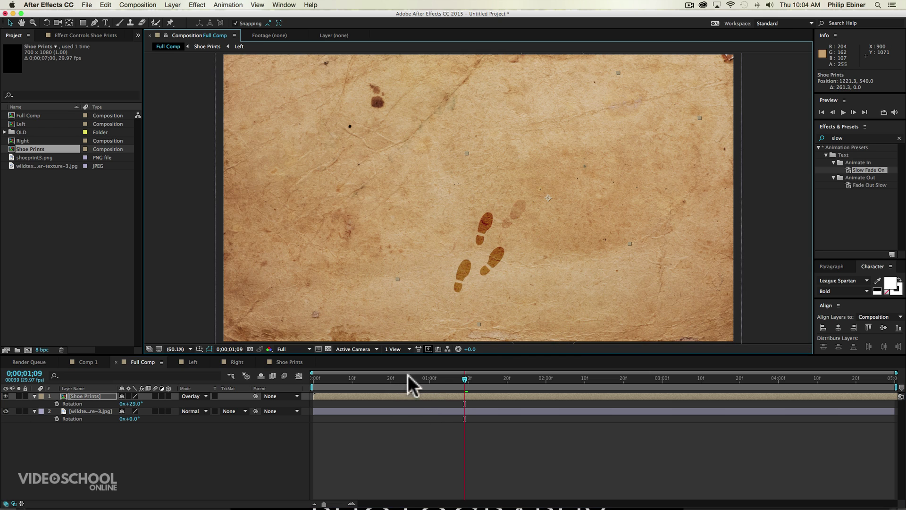
{"action": "left_click_drag", "start_coordinate": [408, 375], "coordinate": [449, 392]}
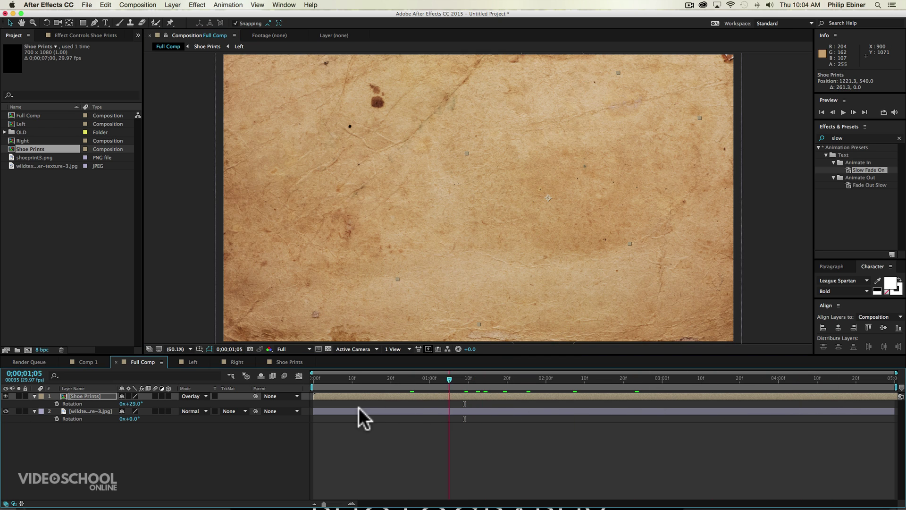
{"action": "key", "text": "0"}
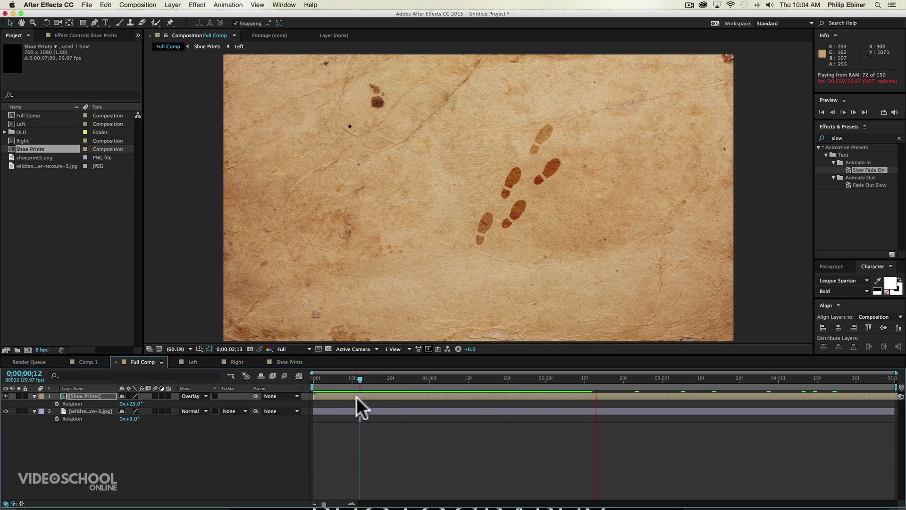
{"action": "key", "text": "space"}
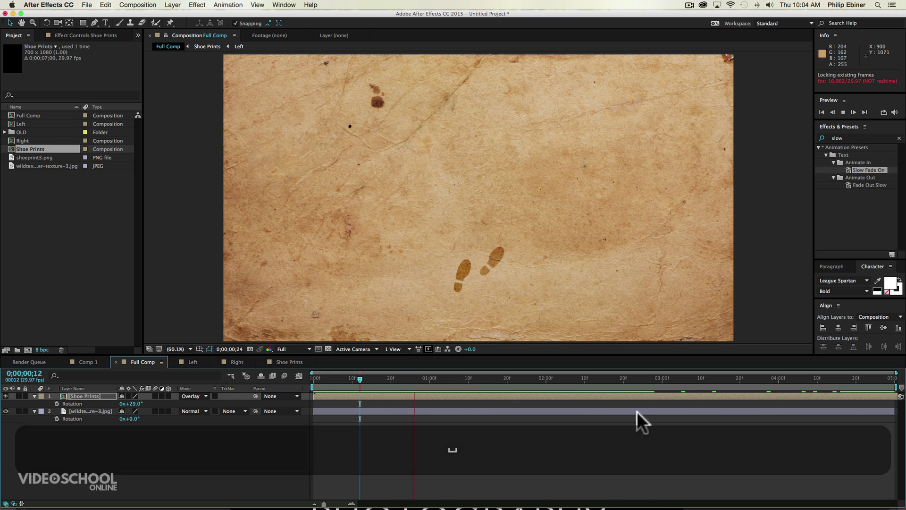
{"action": "key", "text": "space"}
{"action": "left_click_drag", "start_coordinate": [384, 383], "coordinate": [439, 382]}
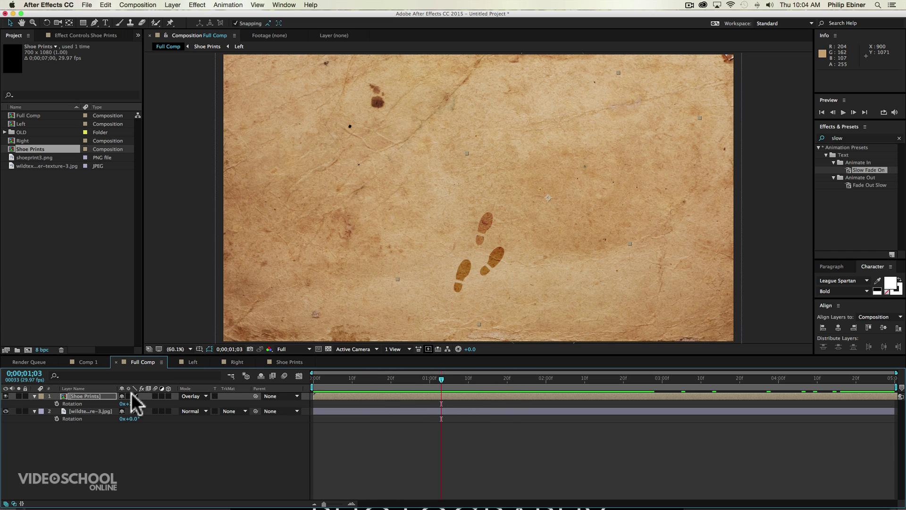
Parent the Shoe Prints layer to the paper texture layer.
{"action": "left_click", "coordinate": [190, 393]}
{"action": "left_click_drag", "start_coordinate": [255, 396], "coordinate": [92, 410]}
{"action": "left_click", "coordinate": [91, 410]}
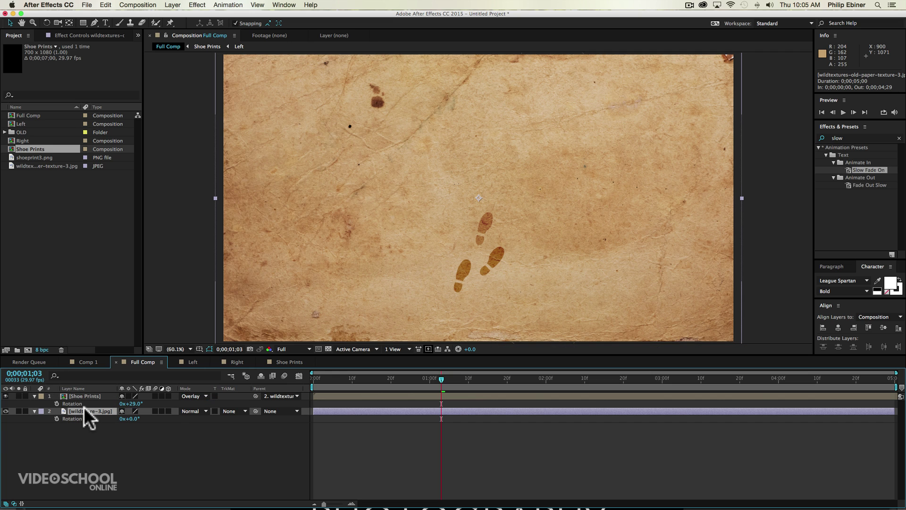
Keyframe the paper's Scale from 66% at the first frame to 77% at 4;29, then preview.
{"action": "key", "text": "s"}
{"action": "left_click", "coordinate": [57, 418]}
{"action": "left_click_drag", "start_coordinate": [441, 419], "coordinate": [415, 419]}
{"action": "left_click_drag", "start_coordinate": [315, 421], "coordinate": [312, 421]}
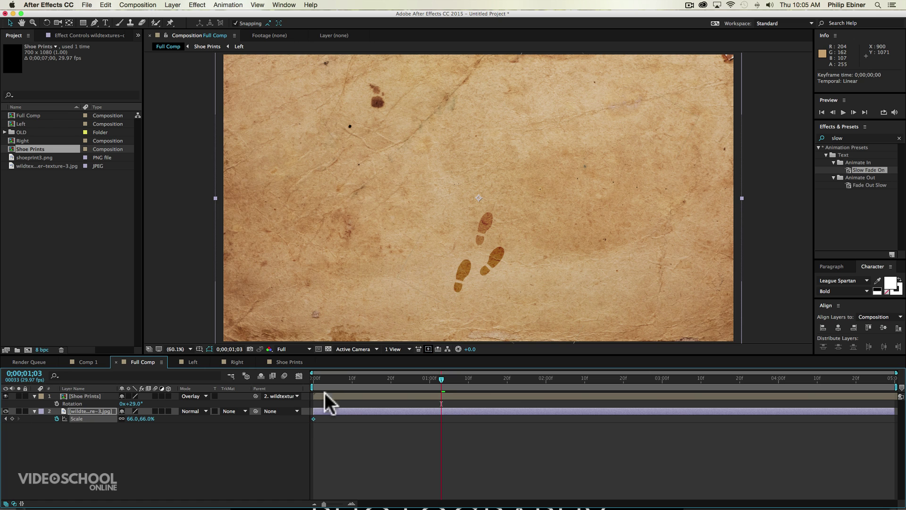
{"action": "left_click", "coordinate": [313, 378]}
{"action": "left_click_drag", "start_coordinate": [318, 378], "coordinate": [484, 380]}
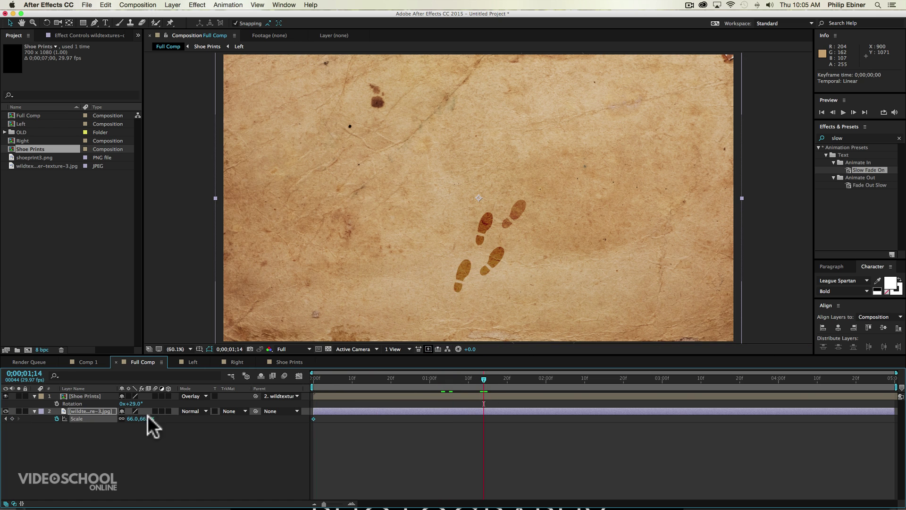
{"action": "left_click_drag", "start_coordinate": [836, 379], "coordinate": [903, 382]}
{"action": "left_click_drag", "start_coordinate": [146, 418], "coordinate": [157, 419]}
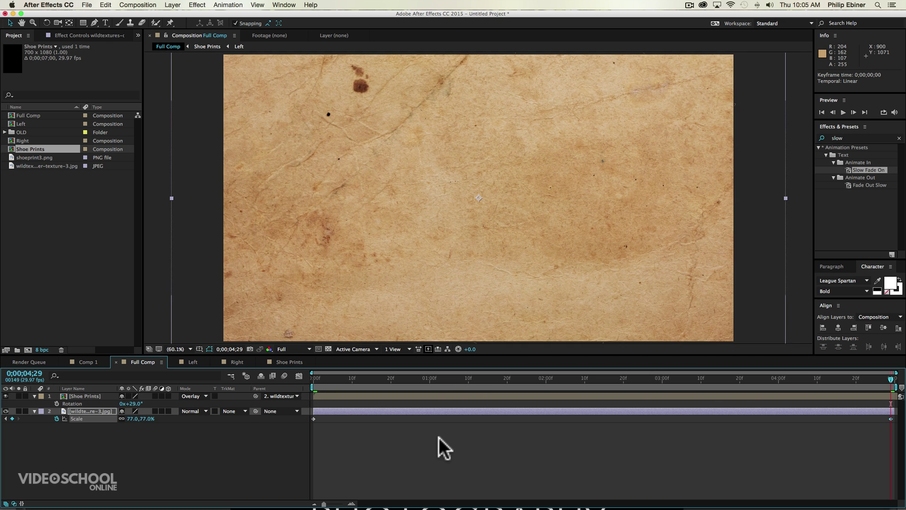
{"action": "key", "text": "KP_0"}
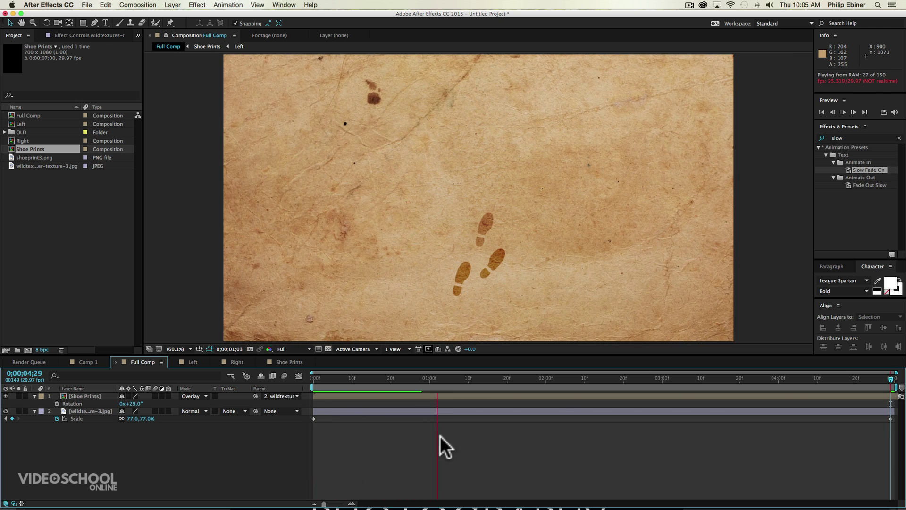
{"action": "key", "text": "space"}
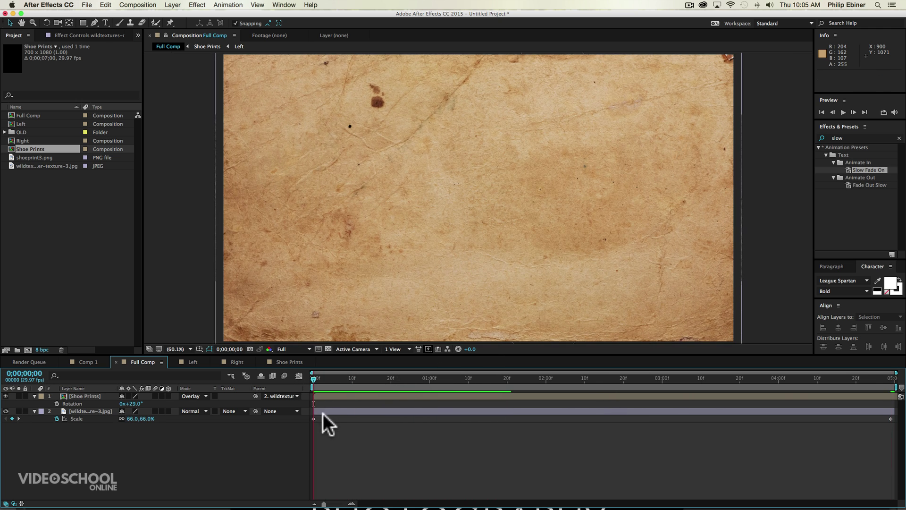
Keyframe the paper's Rotation so it turns to 12° by 0;00;04;29.
{"action": "left_click", "coordinate": [323, 412]}
{"action": "key", "text": "r"}
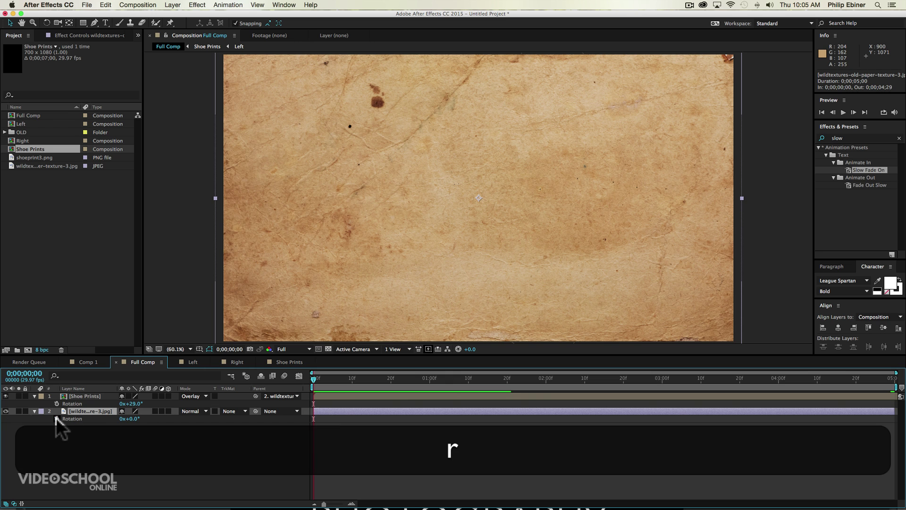
{"action": "left_click", "coordinate": [56, 418]}
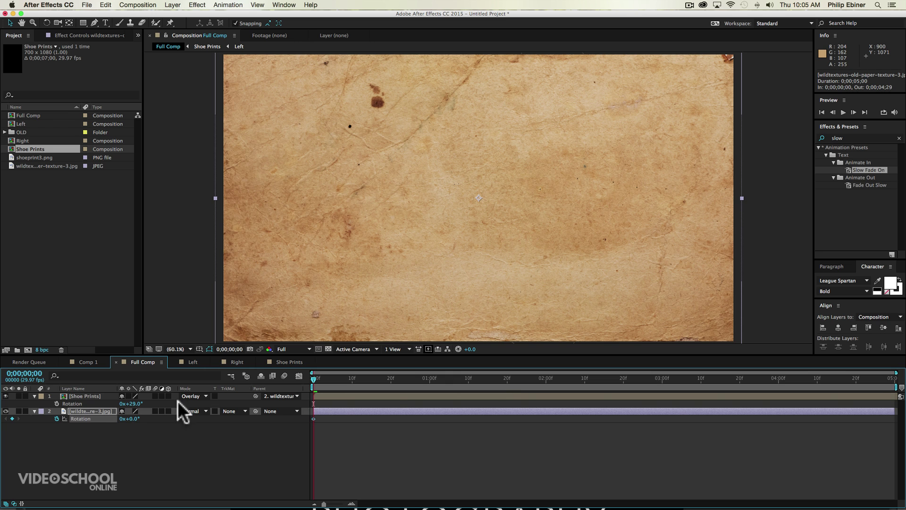
{"action": "left_click_drag", "start_coordinate": [355, 378], "coordinate": [901, 384]}
{"action": "left_click_drag", "start_coordinate": [131, 418], "coordinate": [139, 419]}
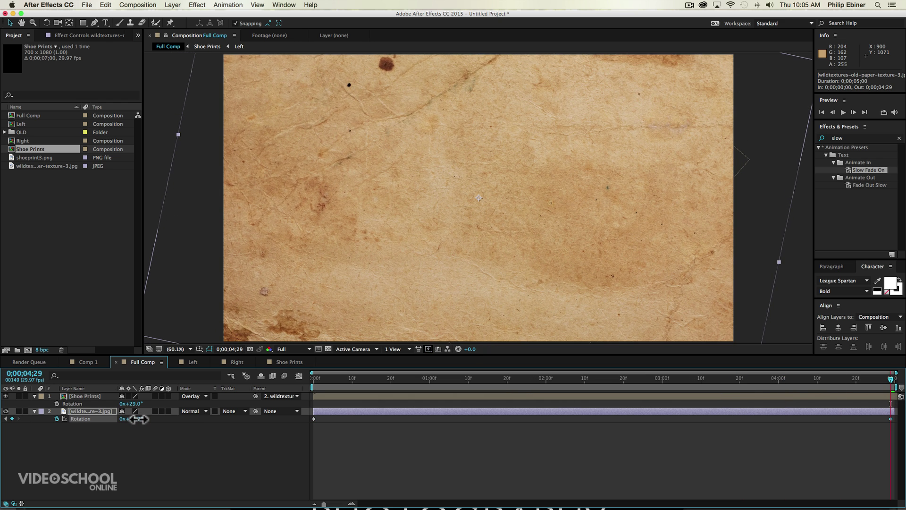
Deselect the layers and RAM-preview the Full Comp animation.
{"action": "left_click", "coordinate": [475, 469]}
{"action": "key", "text": "KP_0"}
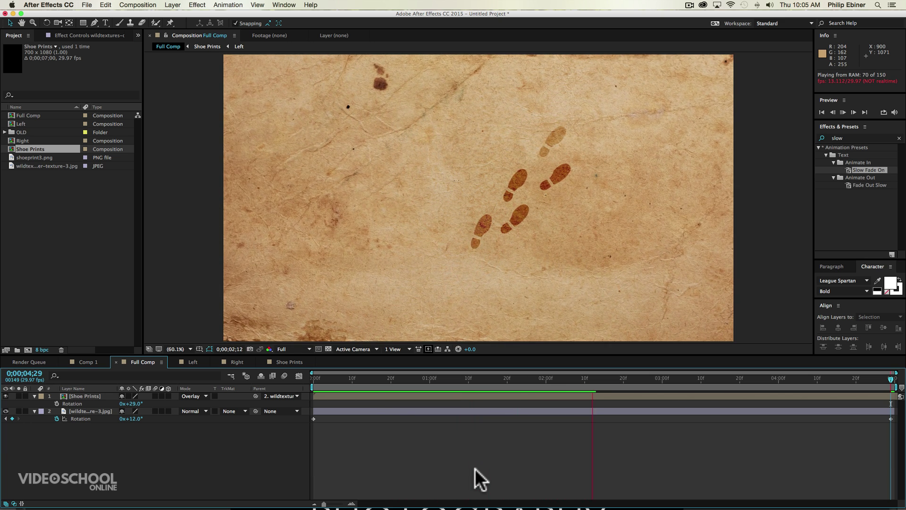
{"action": "key", "text": "ctrl"}
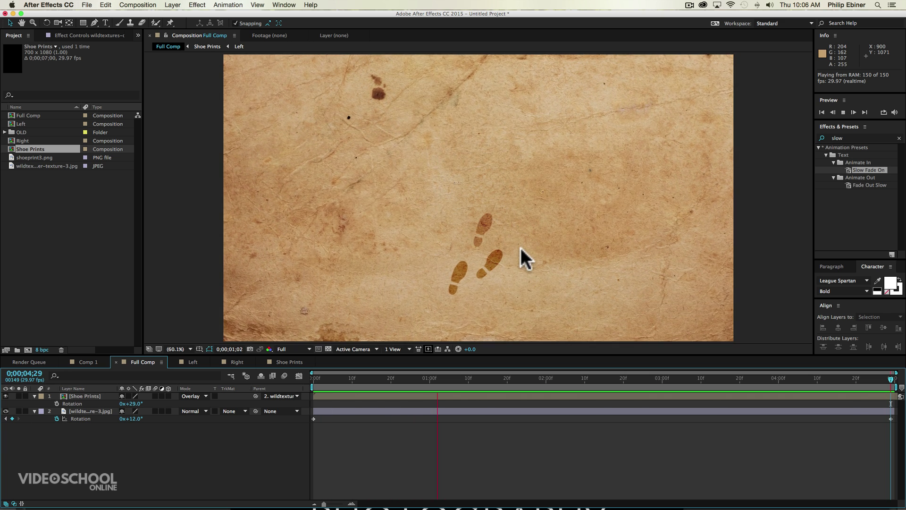
Stop the preview and go through the Shoe Prints tab to the Left shoeprint composition.
{"action": "left_click", "coordinate": [383, 431]}
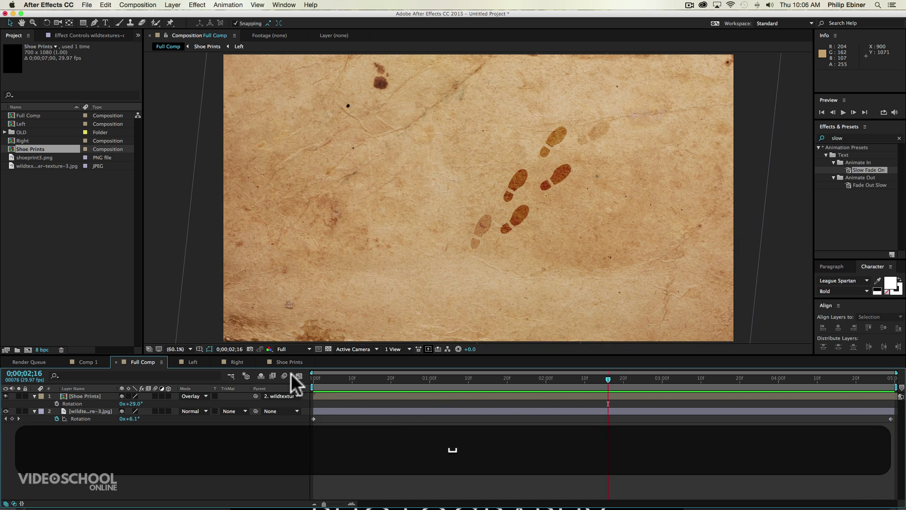
{"action": "left_click", "coordinate": [289, 362]}
{"action": "left_click", "coordinate": [191, 361]}
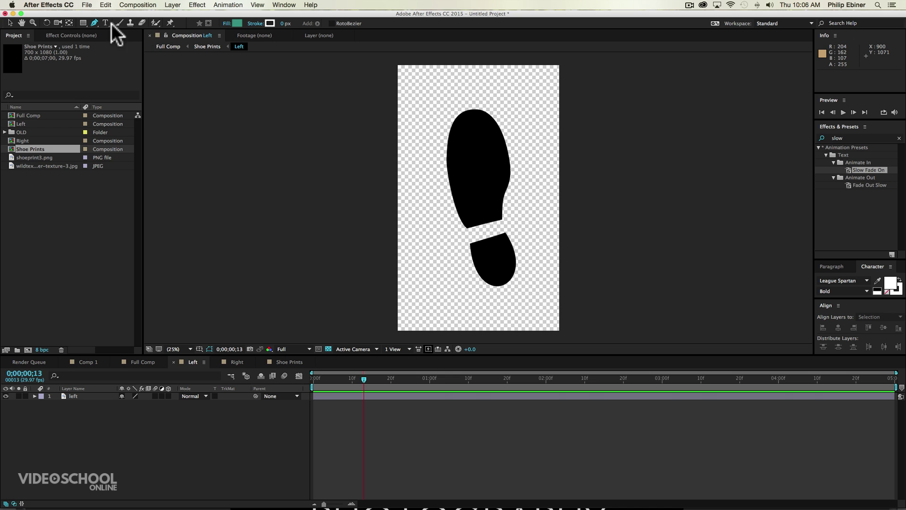
Set the fill colour for new shapes to black.
{"action": "left_click", "coordinate": [228, 23]}
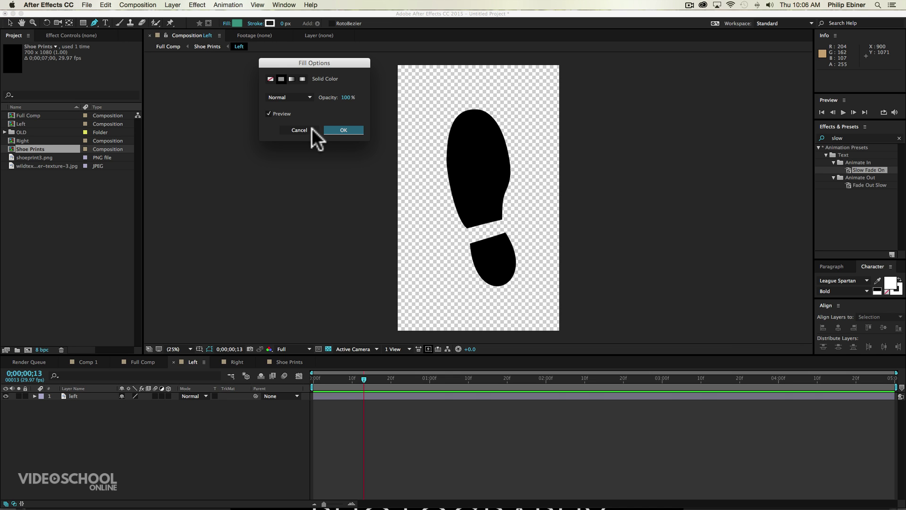
{"action": "left_click", "coordinate": [311, 128]}
{"action": "left_click", "coordinate": [237, 23]}
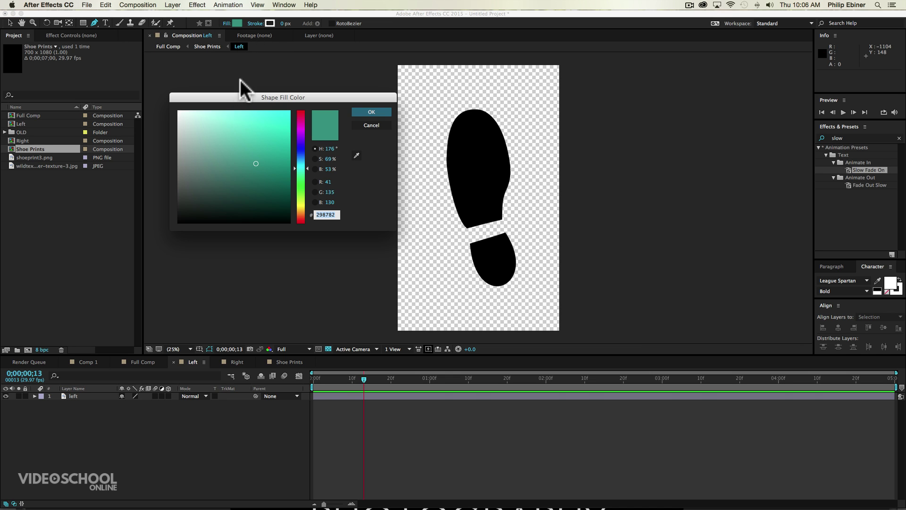
{"action": "left_click", "coordinate": [377, 112]}
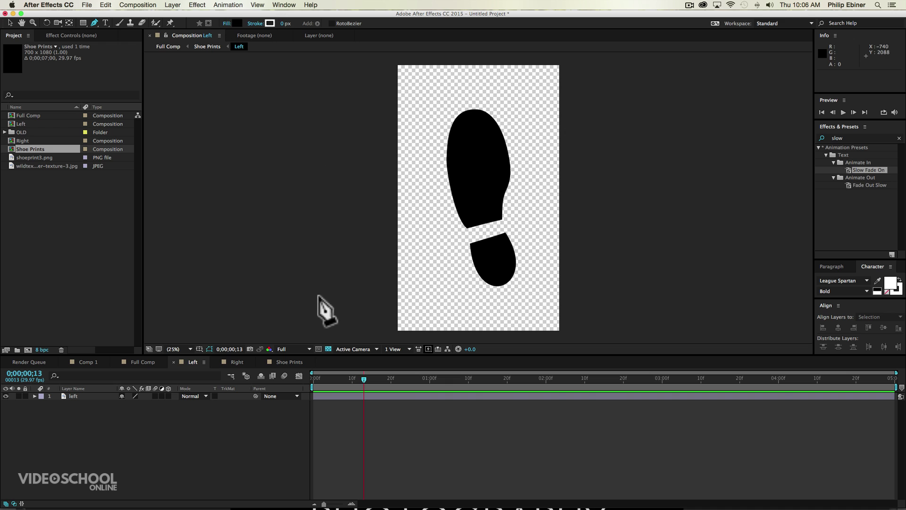
Draw a new black heel shape with a curved corner over the left print's heel.
{"action": "left_click", "coordinate": [344, 439]}
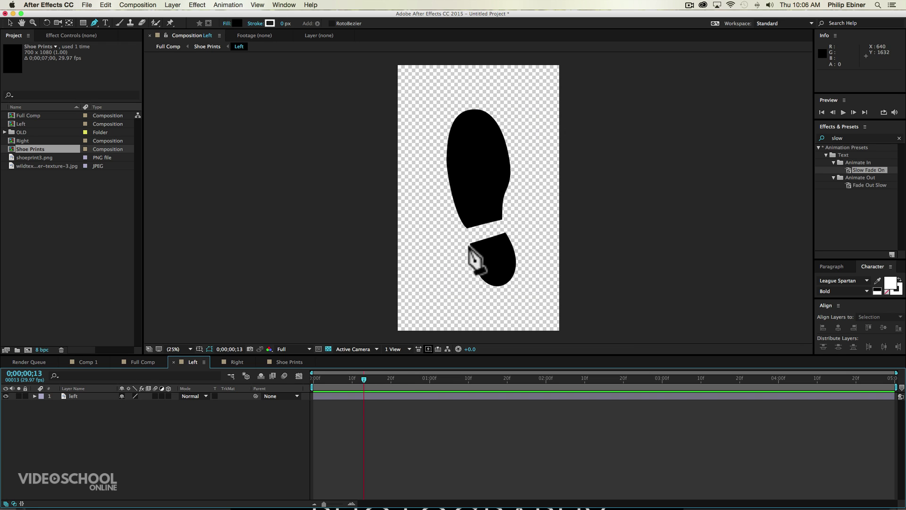
{"action": "left_click", "coordinate": [418, 251]}
{"action": "left_click_drag", "start_coordinate": [431, 292], "coordinate": [459, 282]}
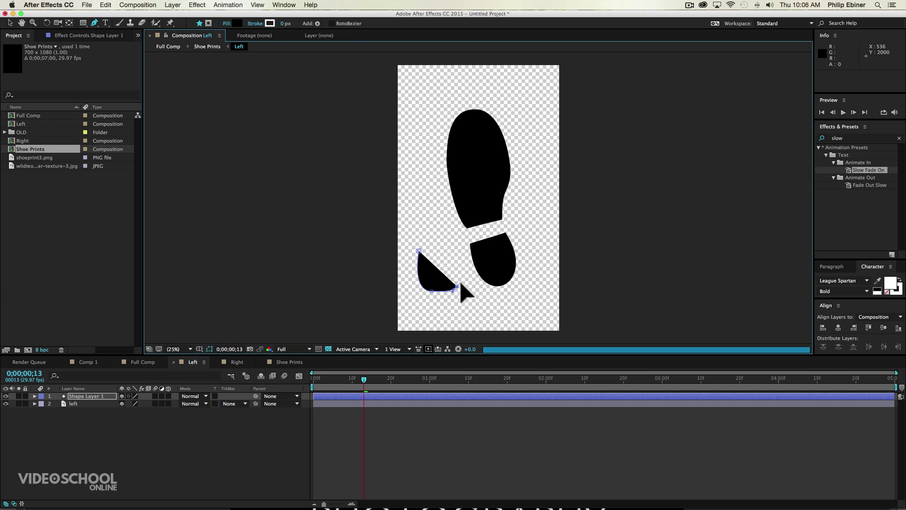
{"action": "left_click", "coordinate": [456, 240]}
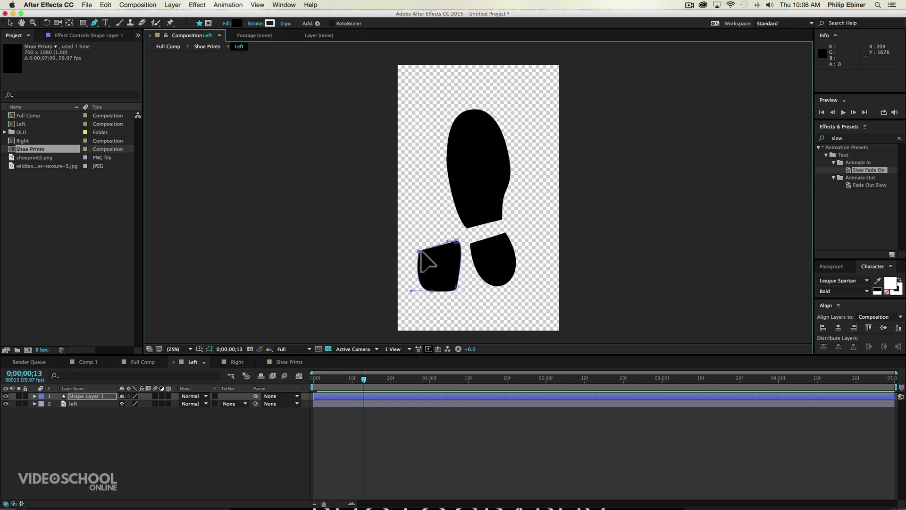
{"action": "left_click", "coordinate": [417, 456]}
Draw a separate black sole shape tracing the left print's sole, widening its left edge.
{"action": "left_click", "coordinate": [417, 238]}
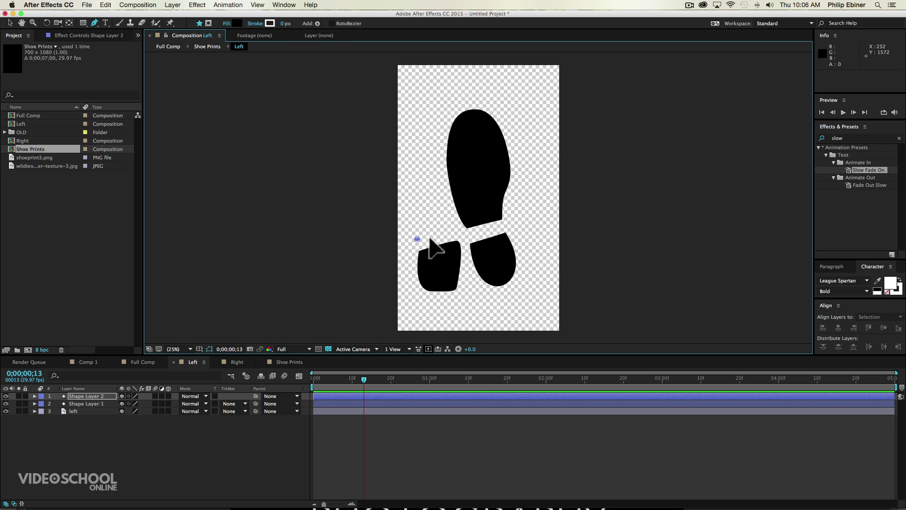
{"action": "left_click", "coordinate": [460, 231]}
{"action": "left_click", "coordinate": [459, 141]}
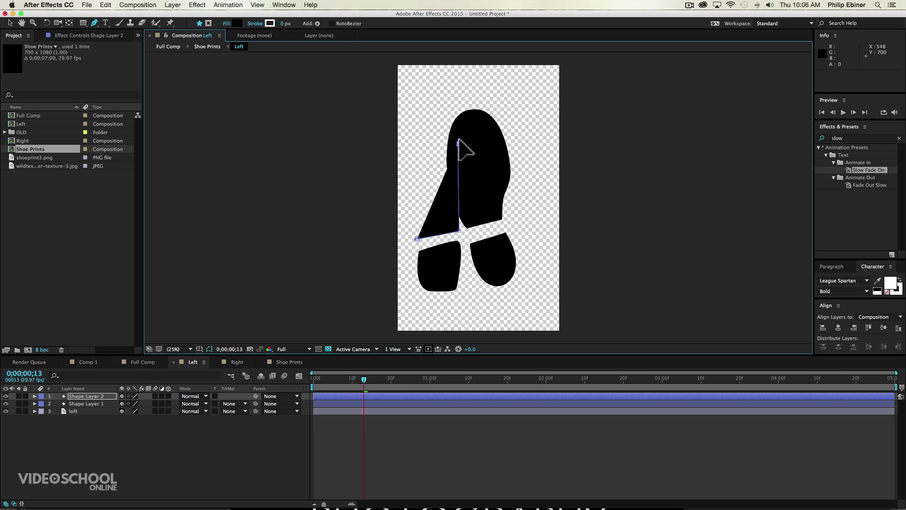
{"action": "key", "text": "comma"}
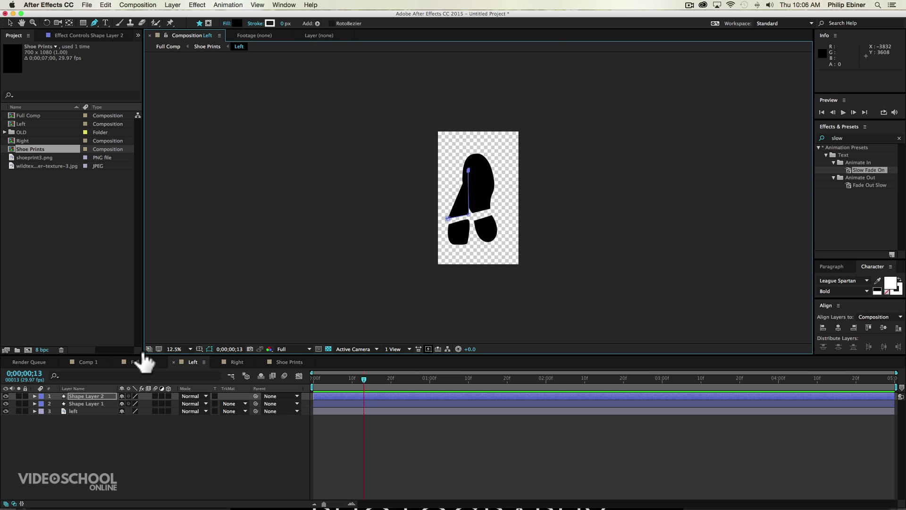
{"action": "left_click", "coordinate": [186, 348]}
{"action": "left_click", "coordinate": [191, 364]}
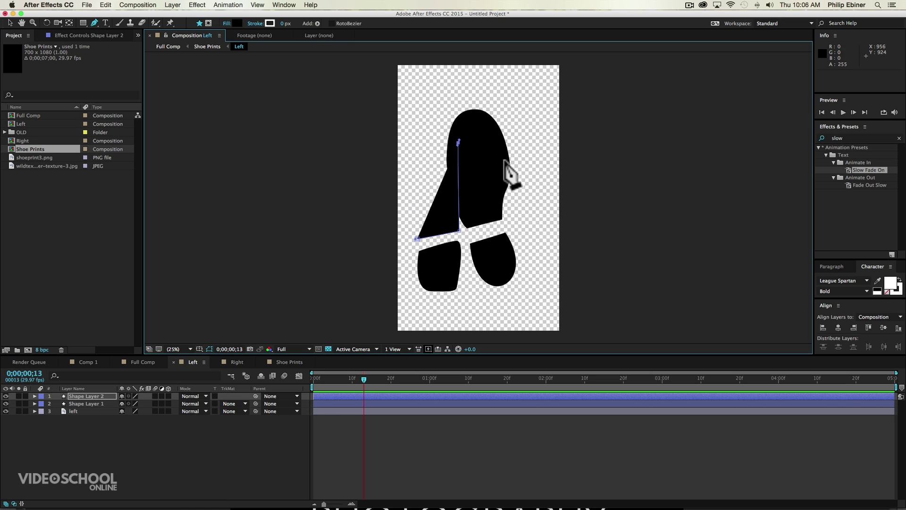
{"action": "left_click_drag", "start_coordinate": [433, 121], "coordinate": [402, 131]}
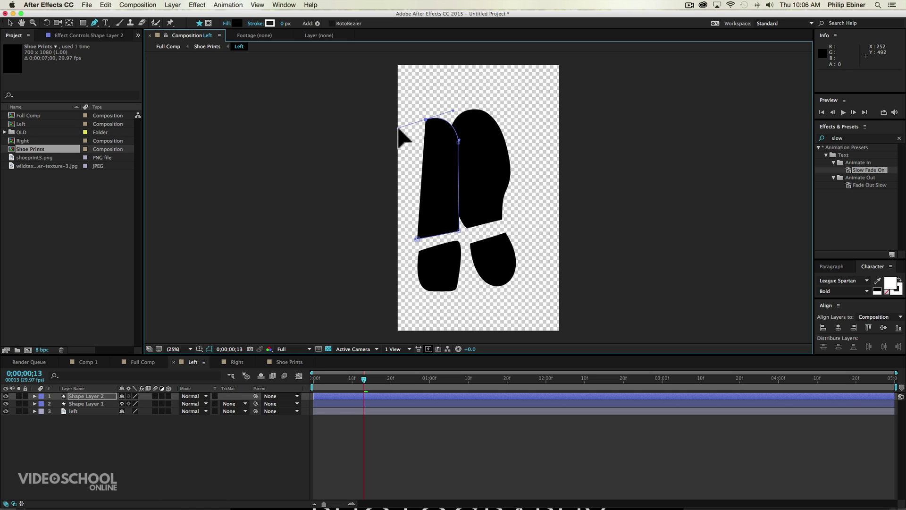
{"action": "left_click", "coordinate": [411, 148]}
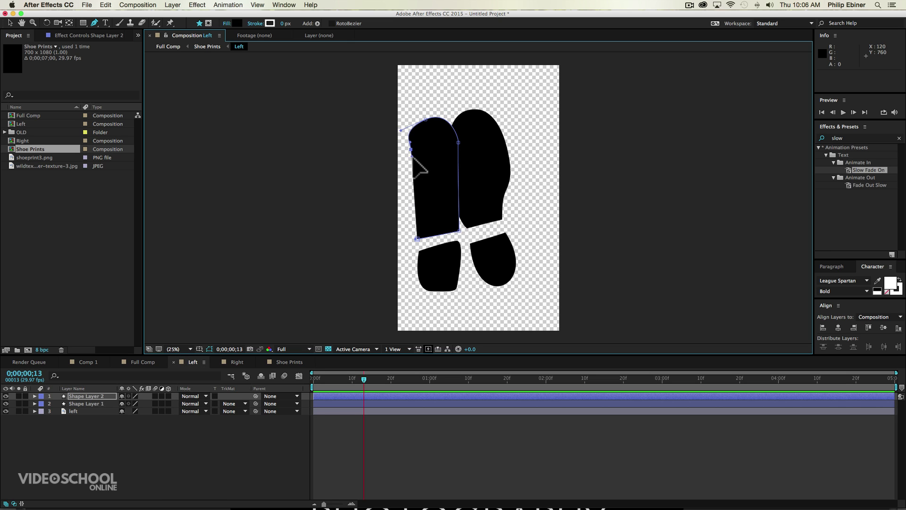
{"action": "left_click", "coordinate": [410, 231]}
{"action": "left_click", "coordinate": [417, 238]}
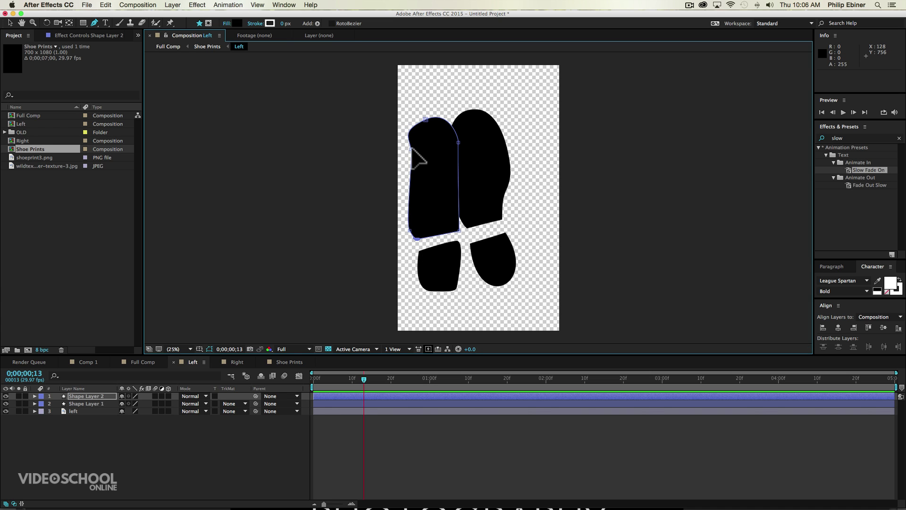
{"action": "left_click_drag", "start_coordinate": [412, 148], "coordinate": [399, 142]}
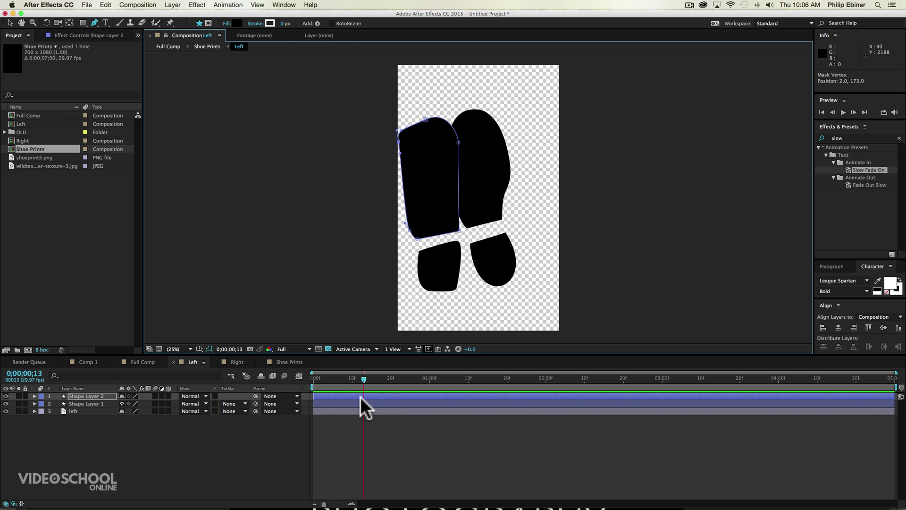
Hide the original left shoeprint and move both new shapes right to the frame centre.
{"action": "left_click", "coordinate": [49, 391]}
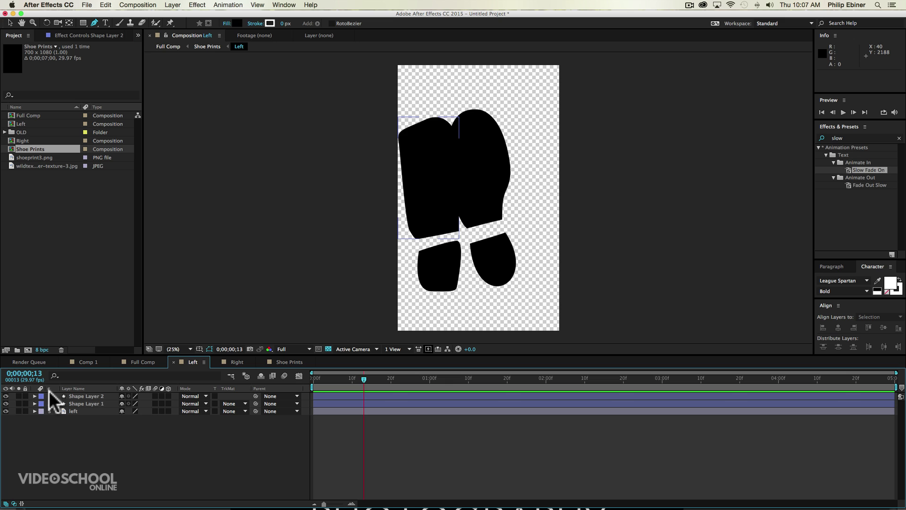
{"action": "left_click", "coordinate": [6, 396]}
{"action": "left_click", "coordinate": [6, 396]}
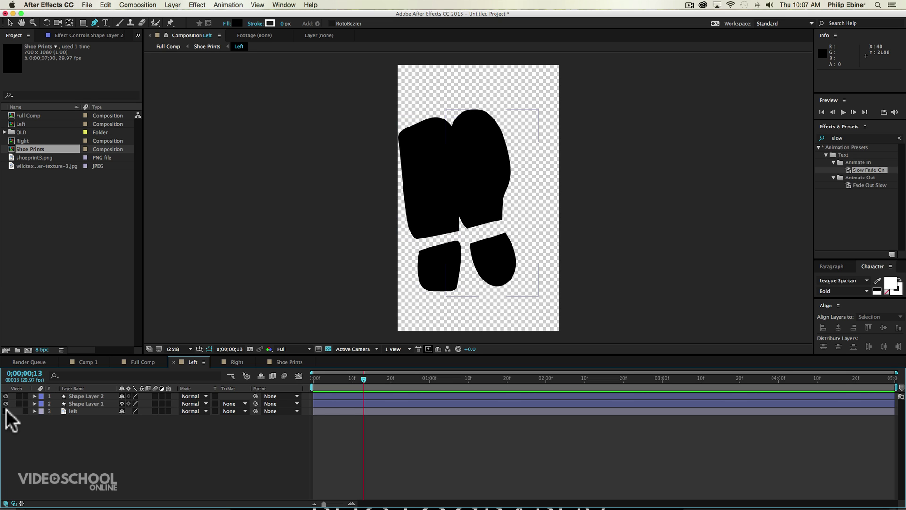
{"action": "left_click", "coordinate": [6, 411]}
{"action": "key", "text": "v"}
{"action": "left_click", "coordinate": [435, 266]}
{"action": "left_click", "coordinate": [432, 196], "text": "shift"}
{"action": "left_click_drag", "start_coordinate": [432, 196], "coordinate": [480, 204]}
{"action": "left_click", "coordinate": [472, 494]}
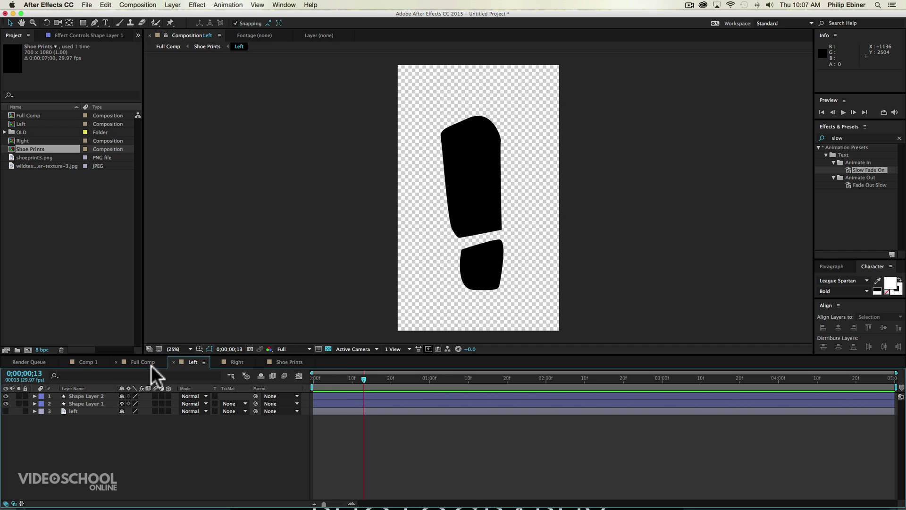
Hide the drawn heel shape in the Left comp, then preview the Full Comp footprint animation.
{"action": "left_click", "coordinate": [147, 360]}
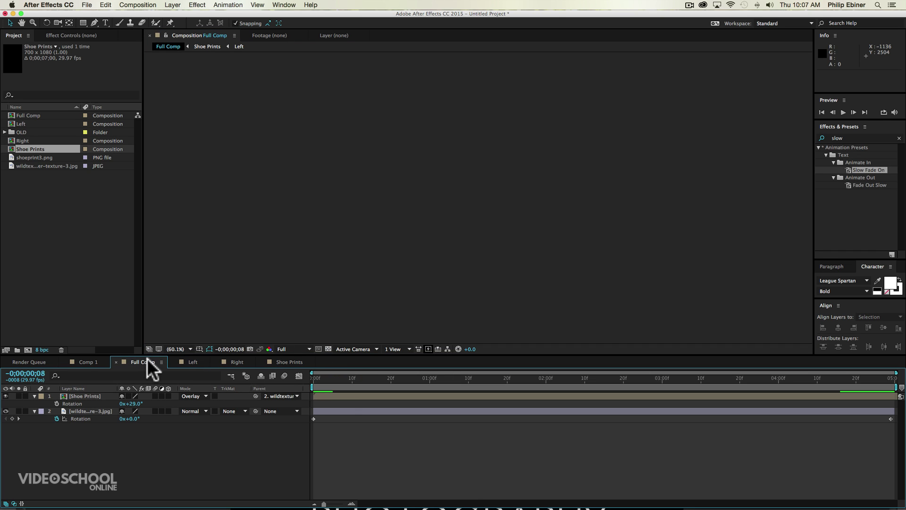
{"action": "left_click_drag", "start_coordinate": [389, 380], "coordinate": [457, 394]}
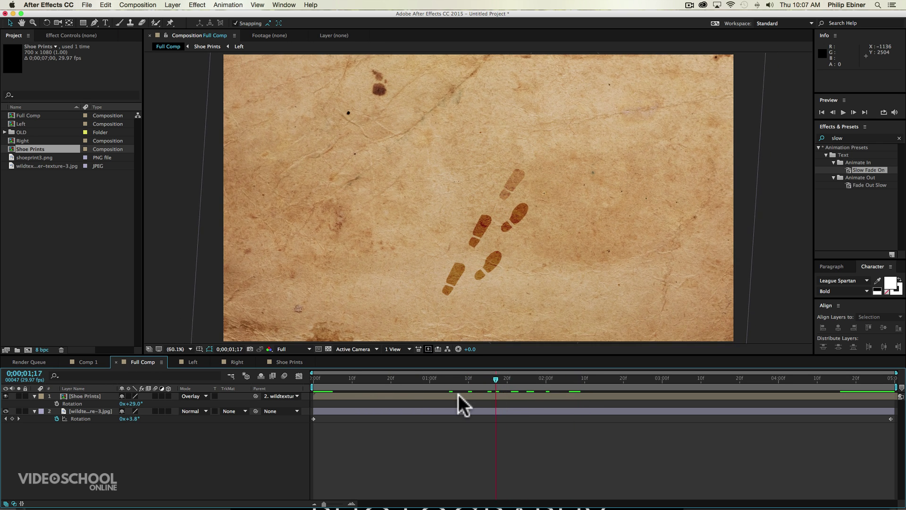
{"action": "left_click", "coordinate": [286, 359]}
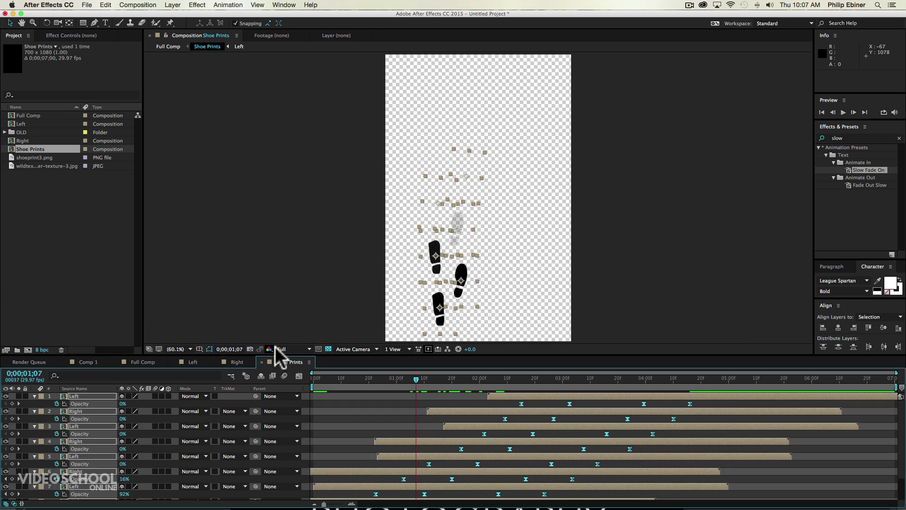
{"action": "left_click", "coordinate": [194, 362]}
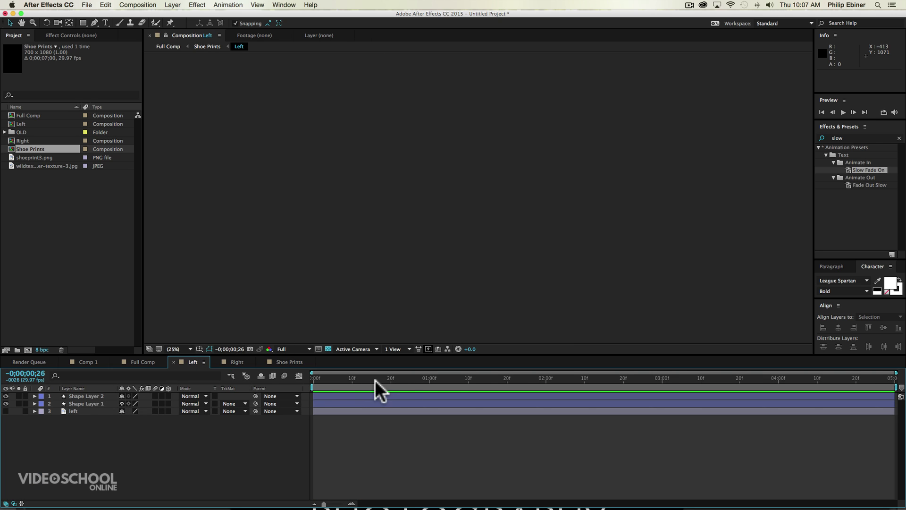
{"action": "left_click_drag", "start_coordinate": [375, 380], "coordinate": [458, 384]}
{"action": "left_click", "coordinate": [5, 403]}
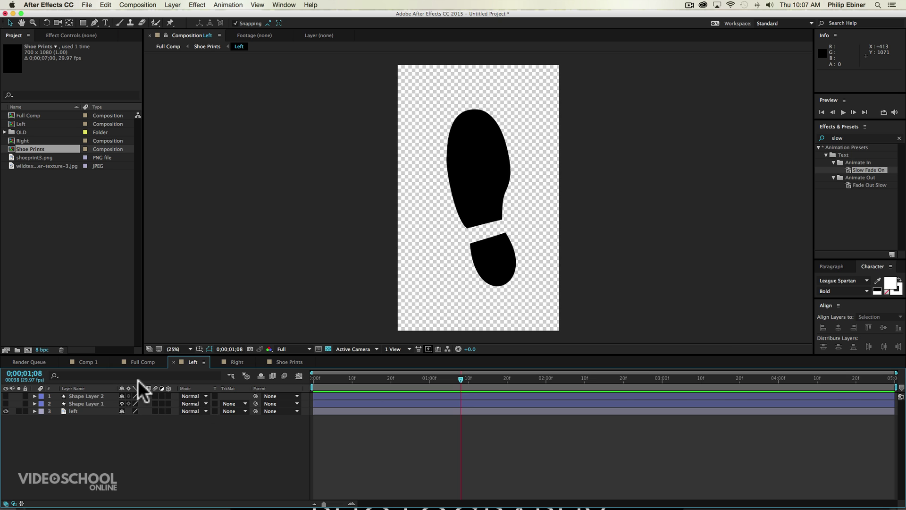
{"action": "left_click", "coordinate": [143, 362]}
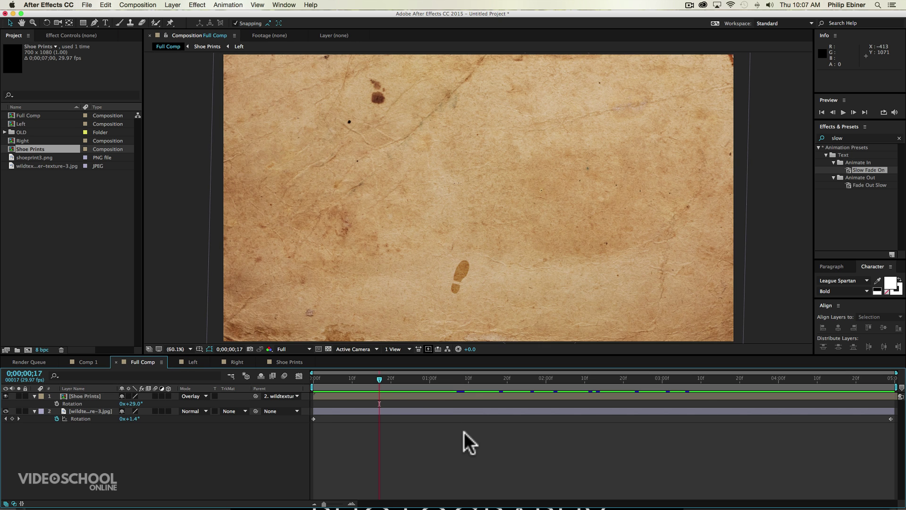
{"action": "key", "text": "KP_0"}
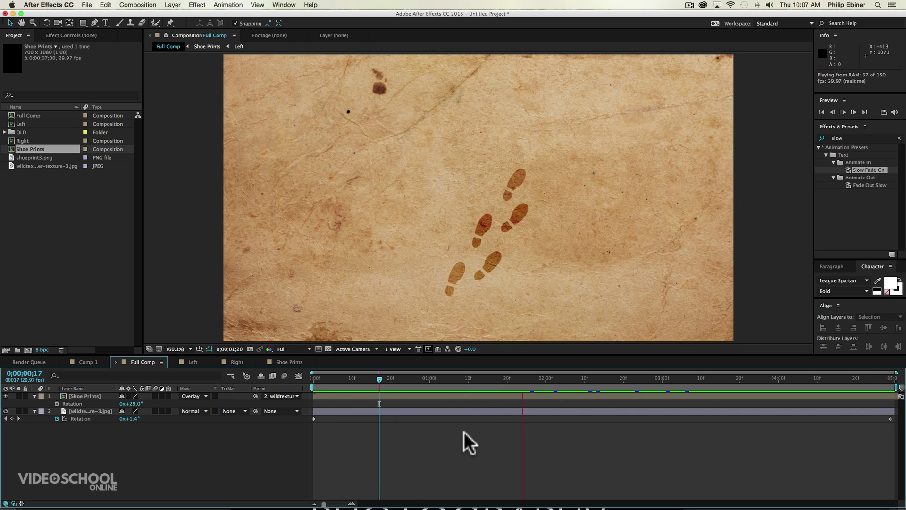